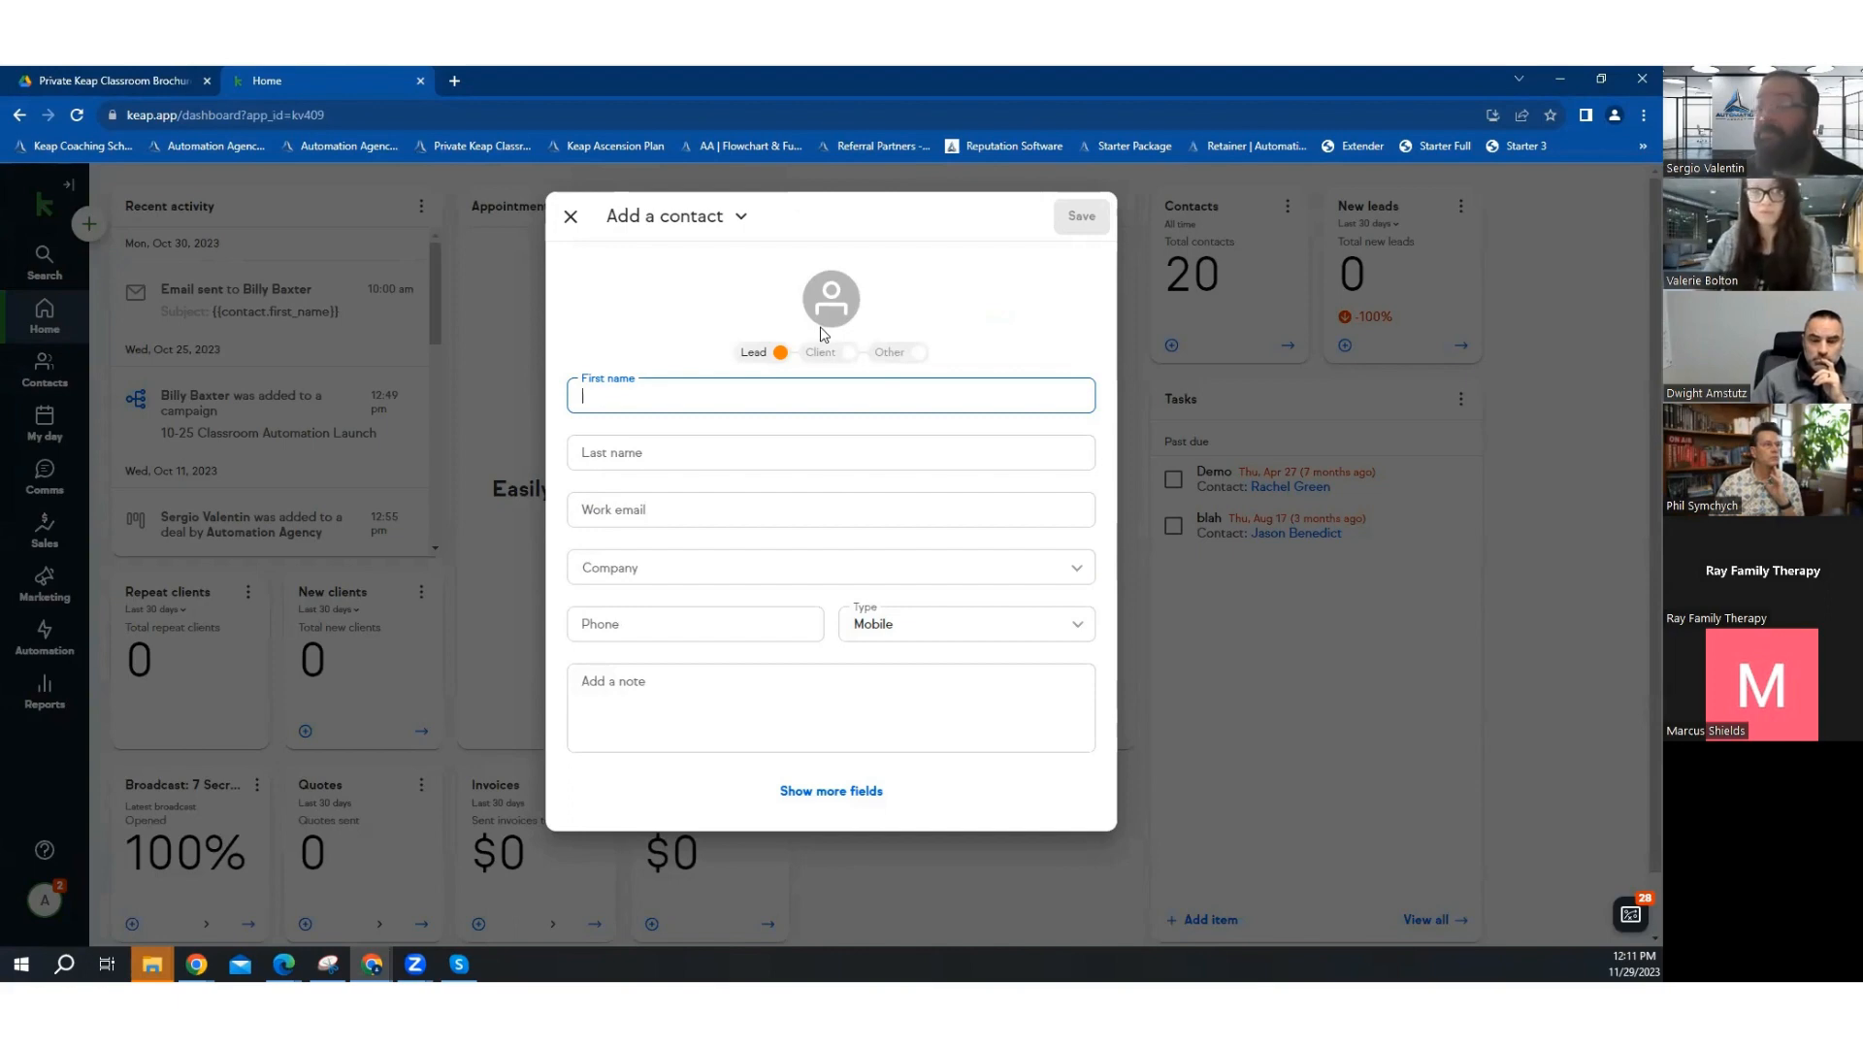
- Switch the new-contact entry to the Update Form and try its Next Steps options 1, 2 and 3
left_click(742, 220)
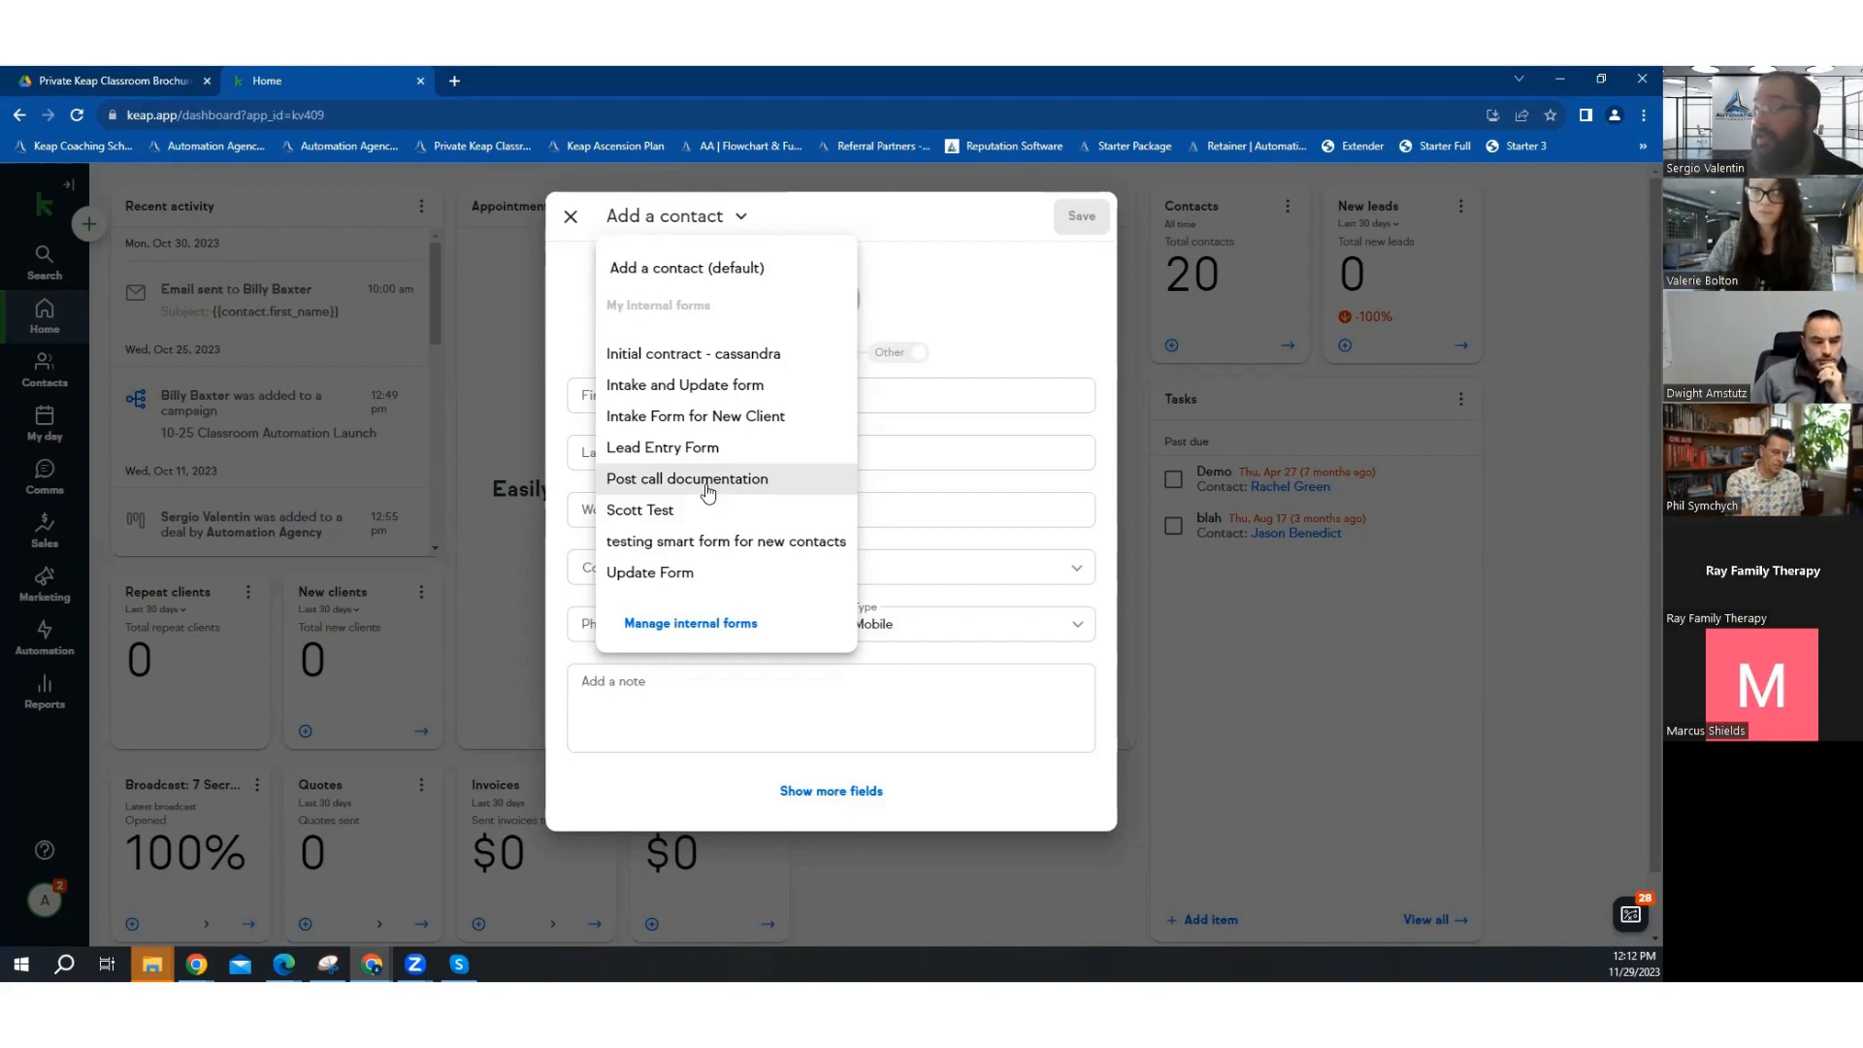
left_click(679, 573)
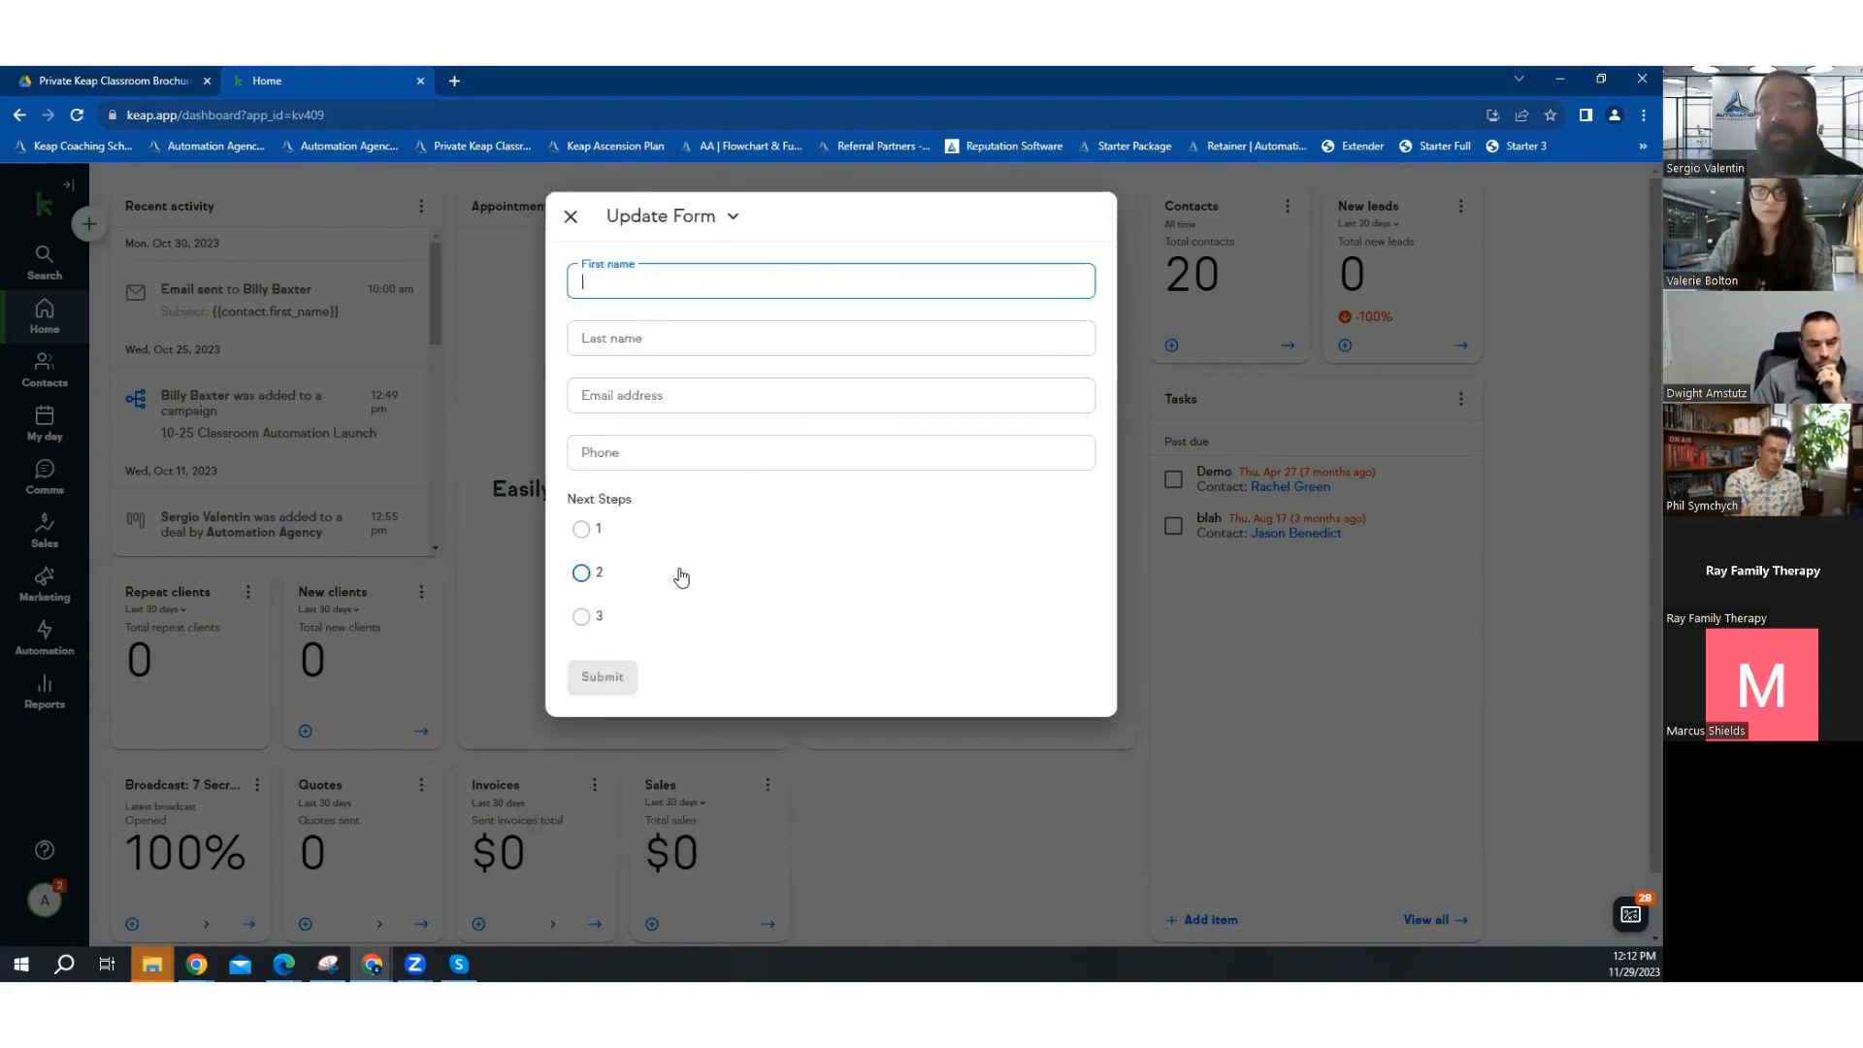
left_click(581, 529)
left_click(581, 572)
left_click(581, 617)
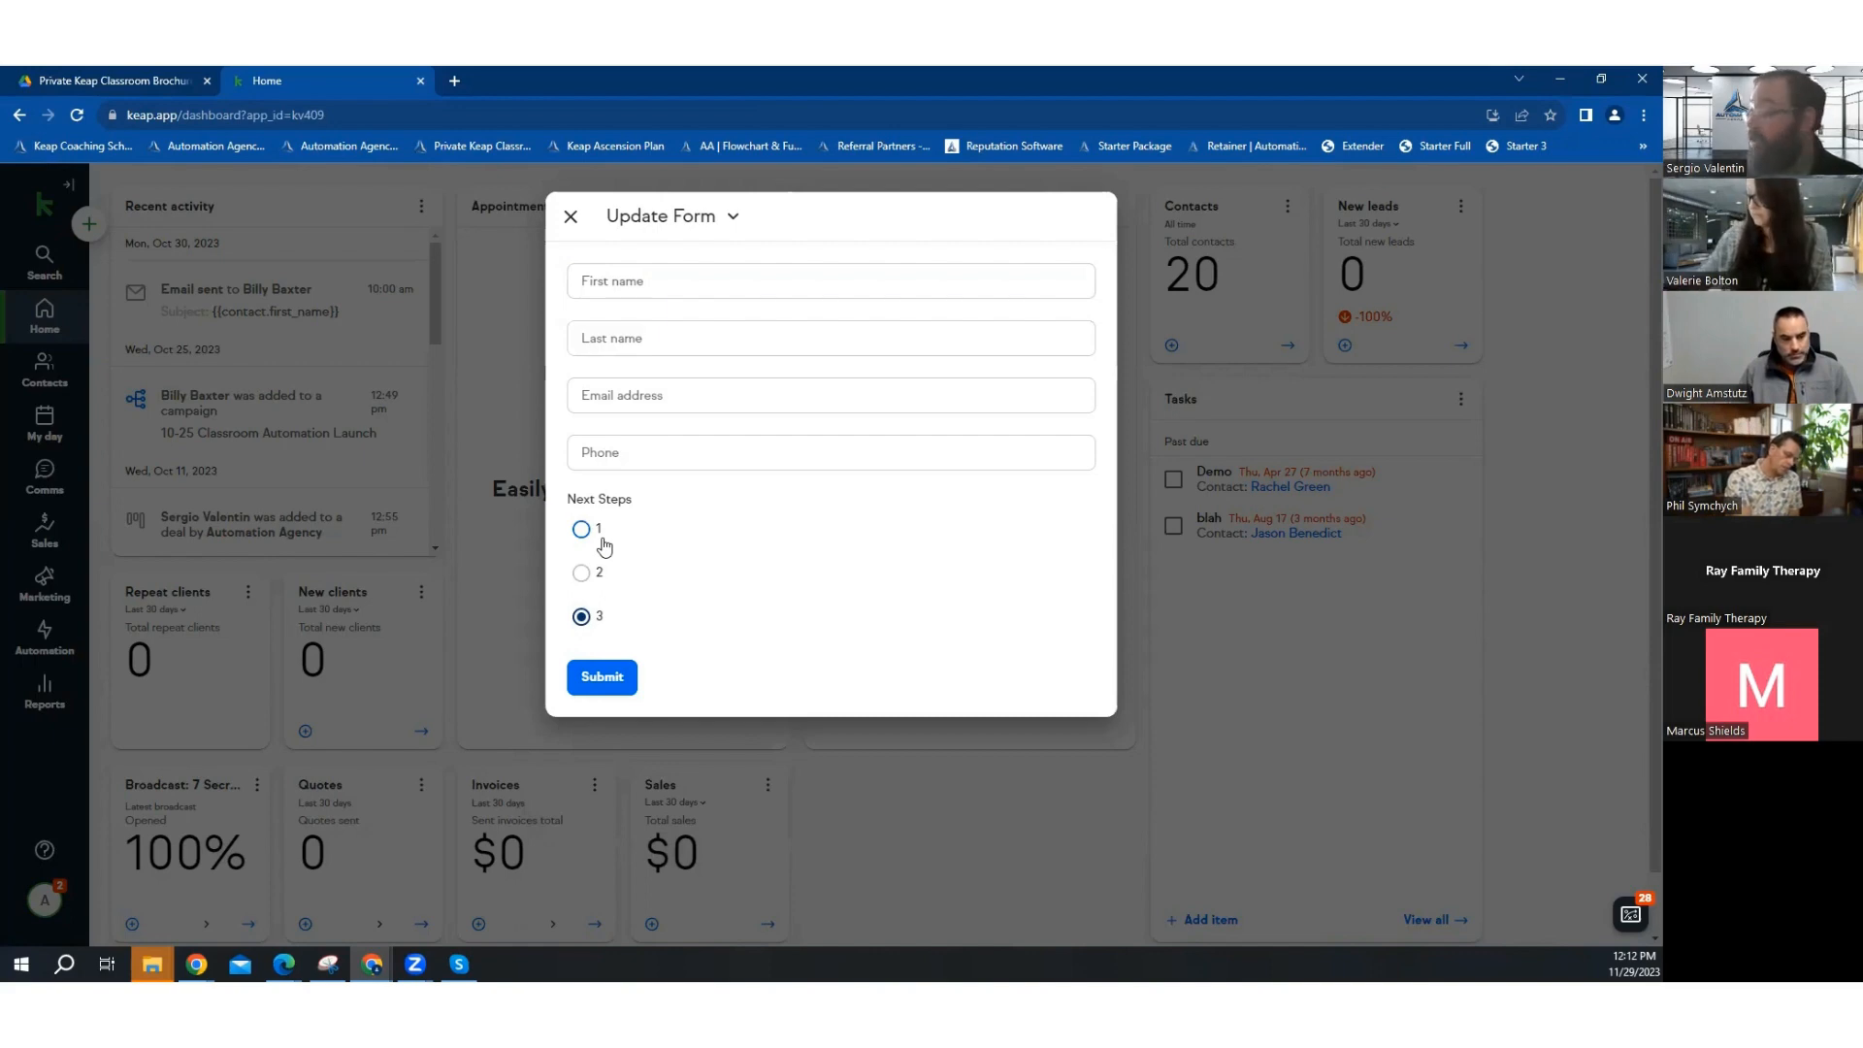
- Look at the Lead Entry Form for adding a contact and leave it, discarding the changes
left_click(704, 229)
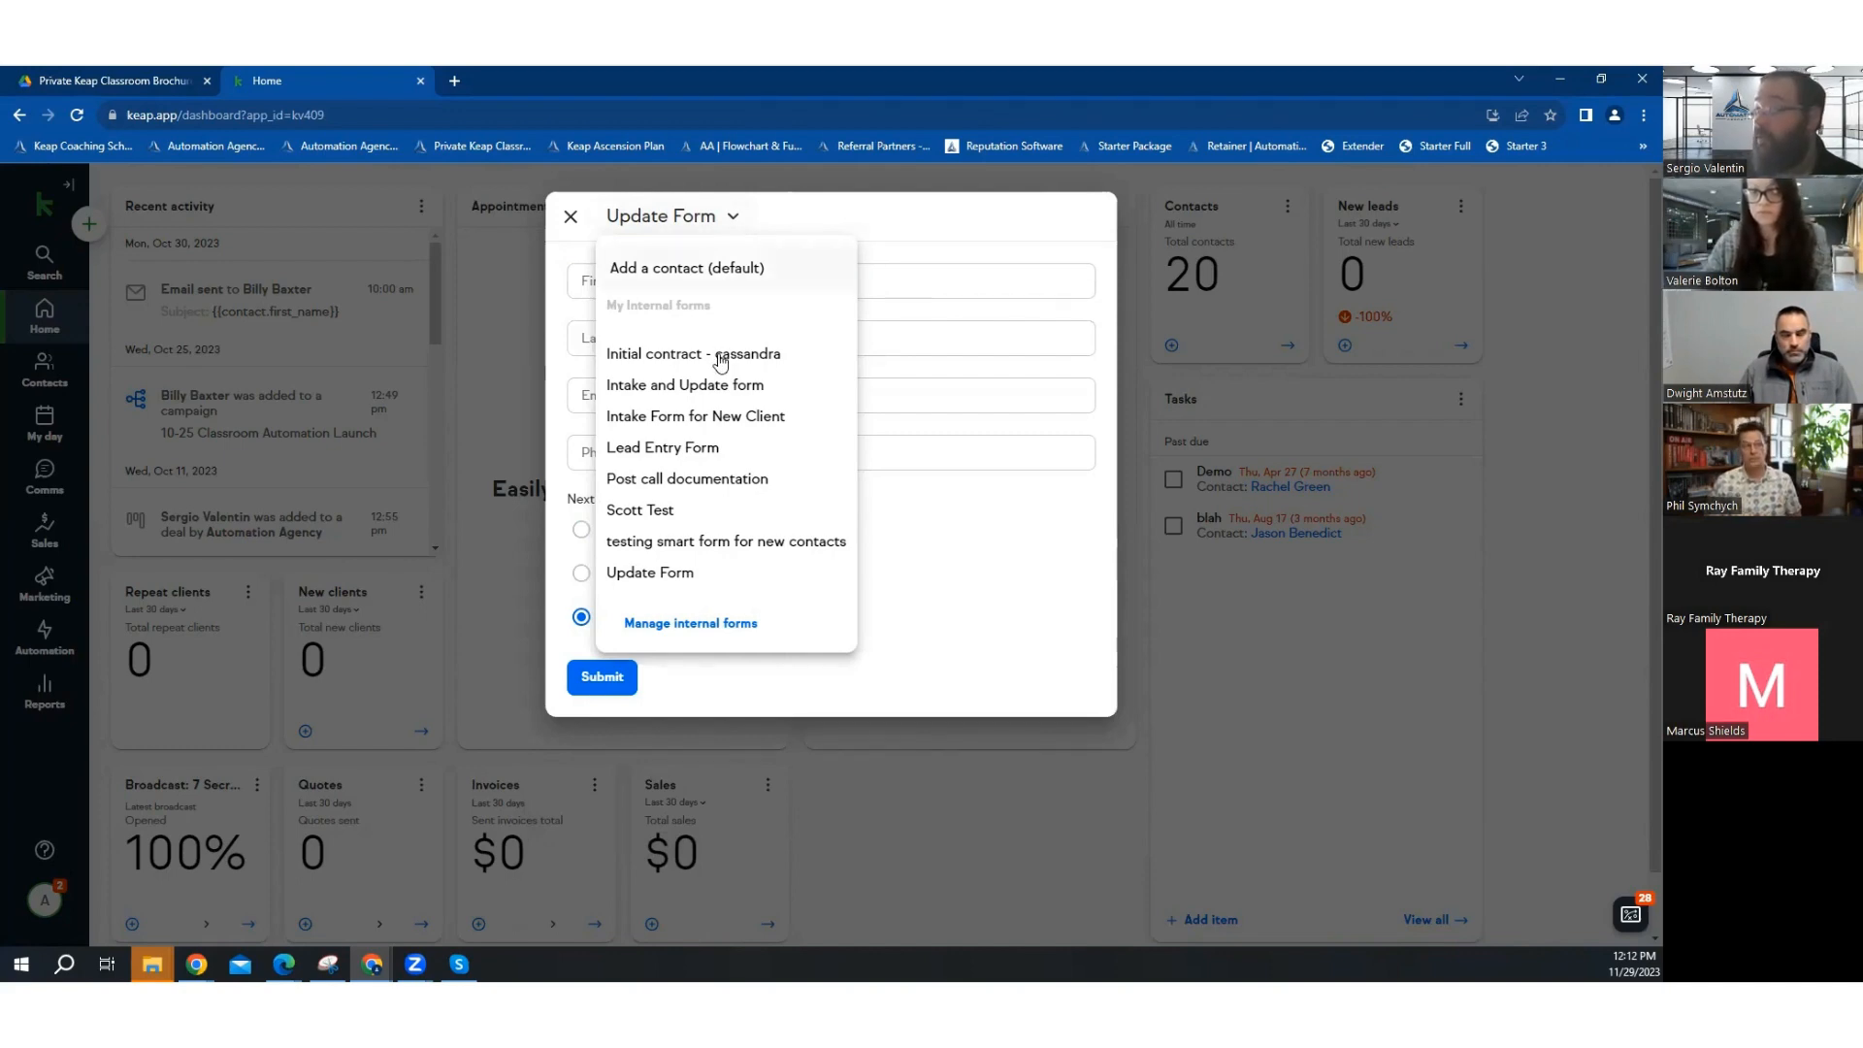
left_click(708, 447)
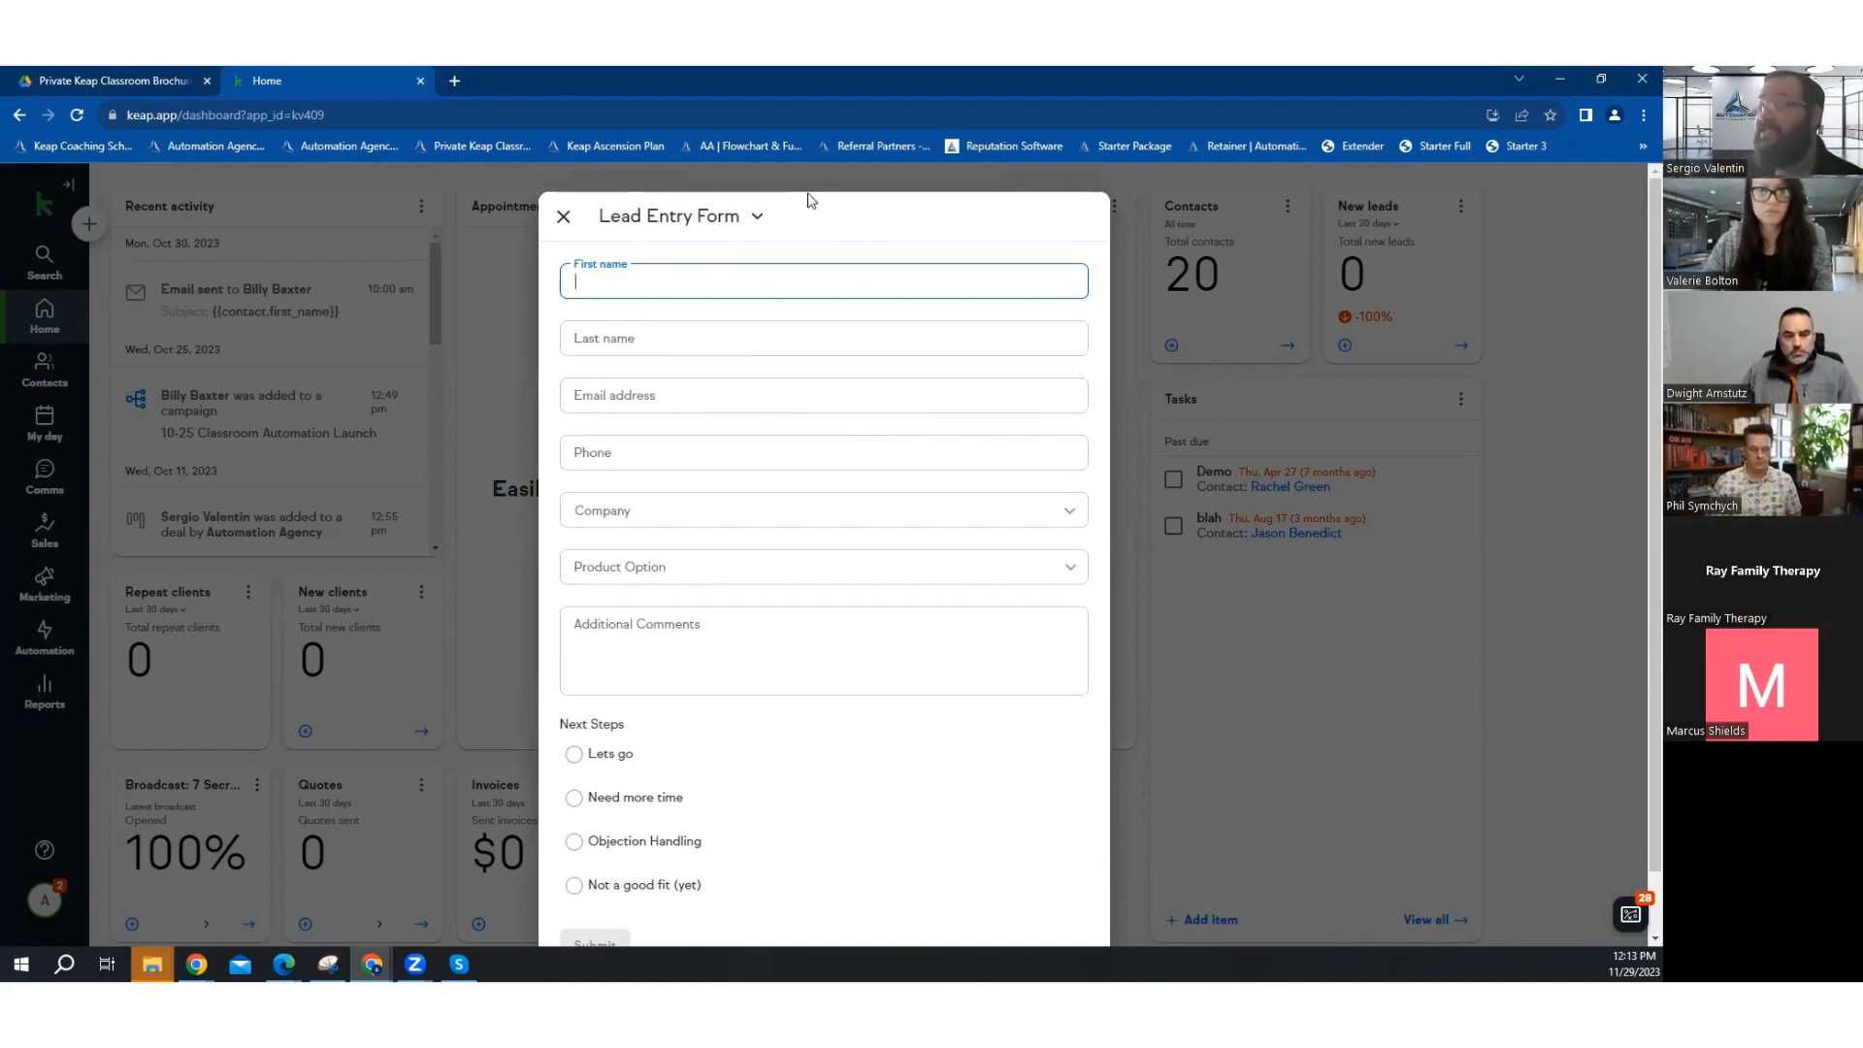
left_click(580, 219)
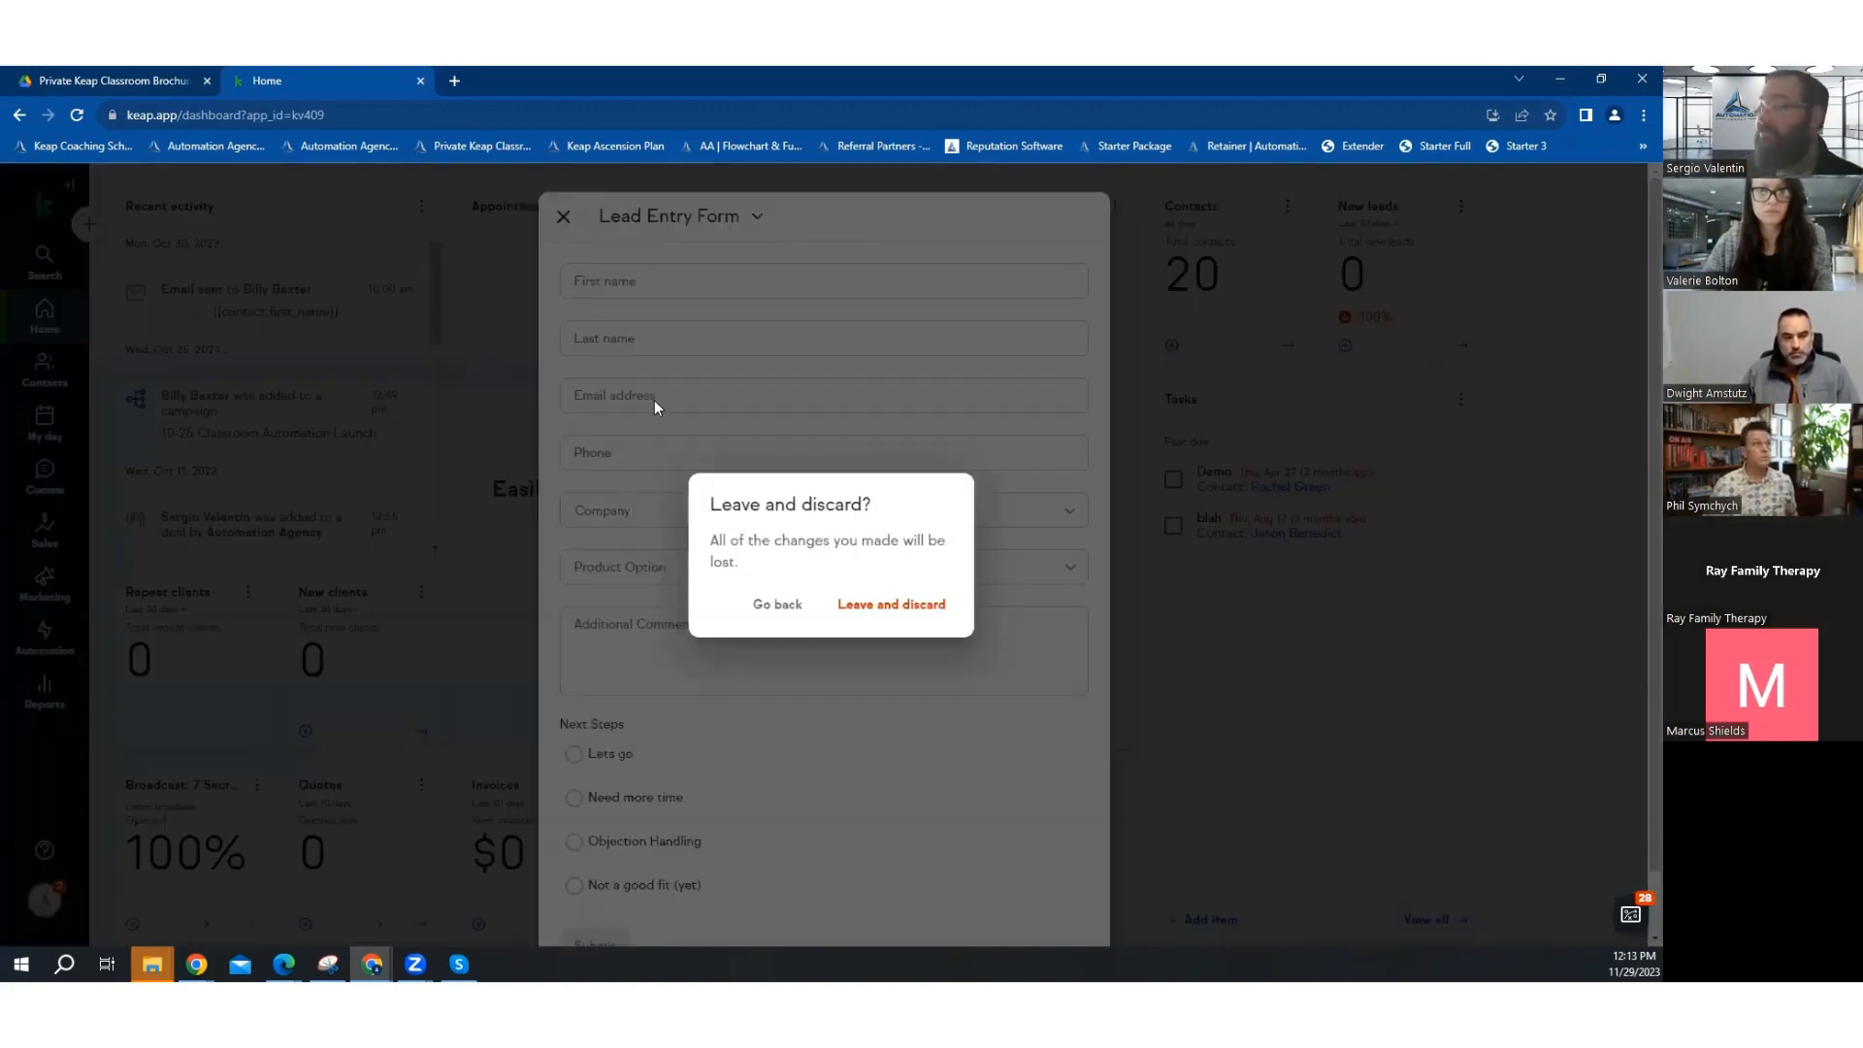
left_click(884, 606)
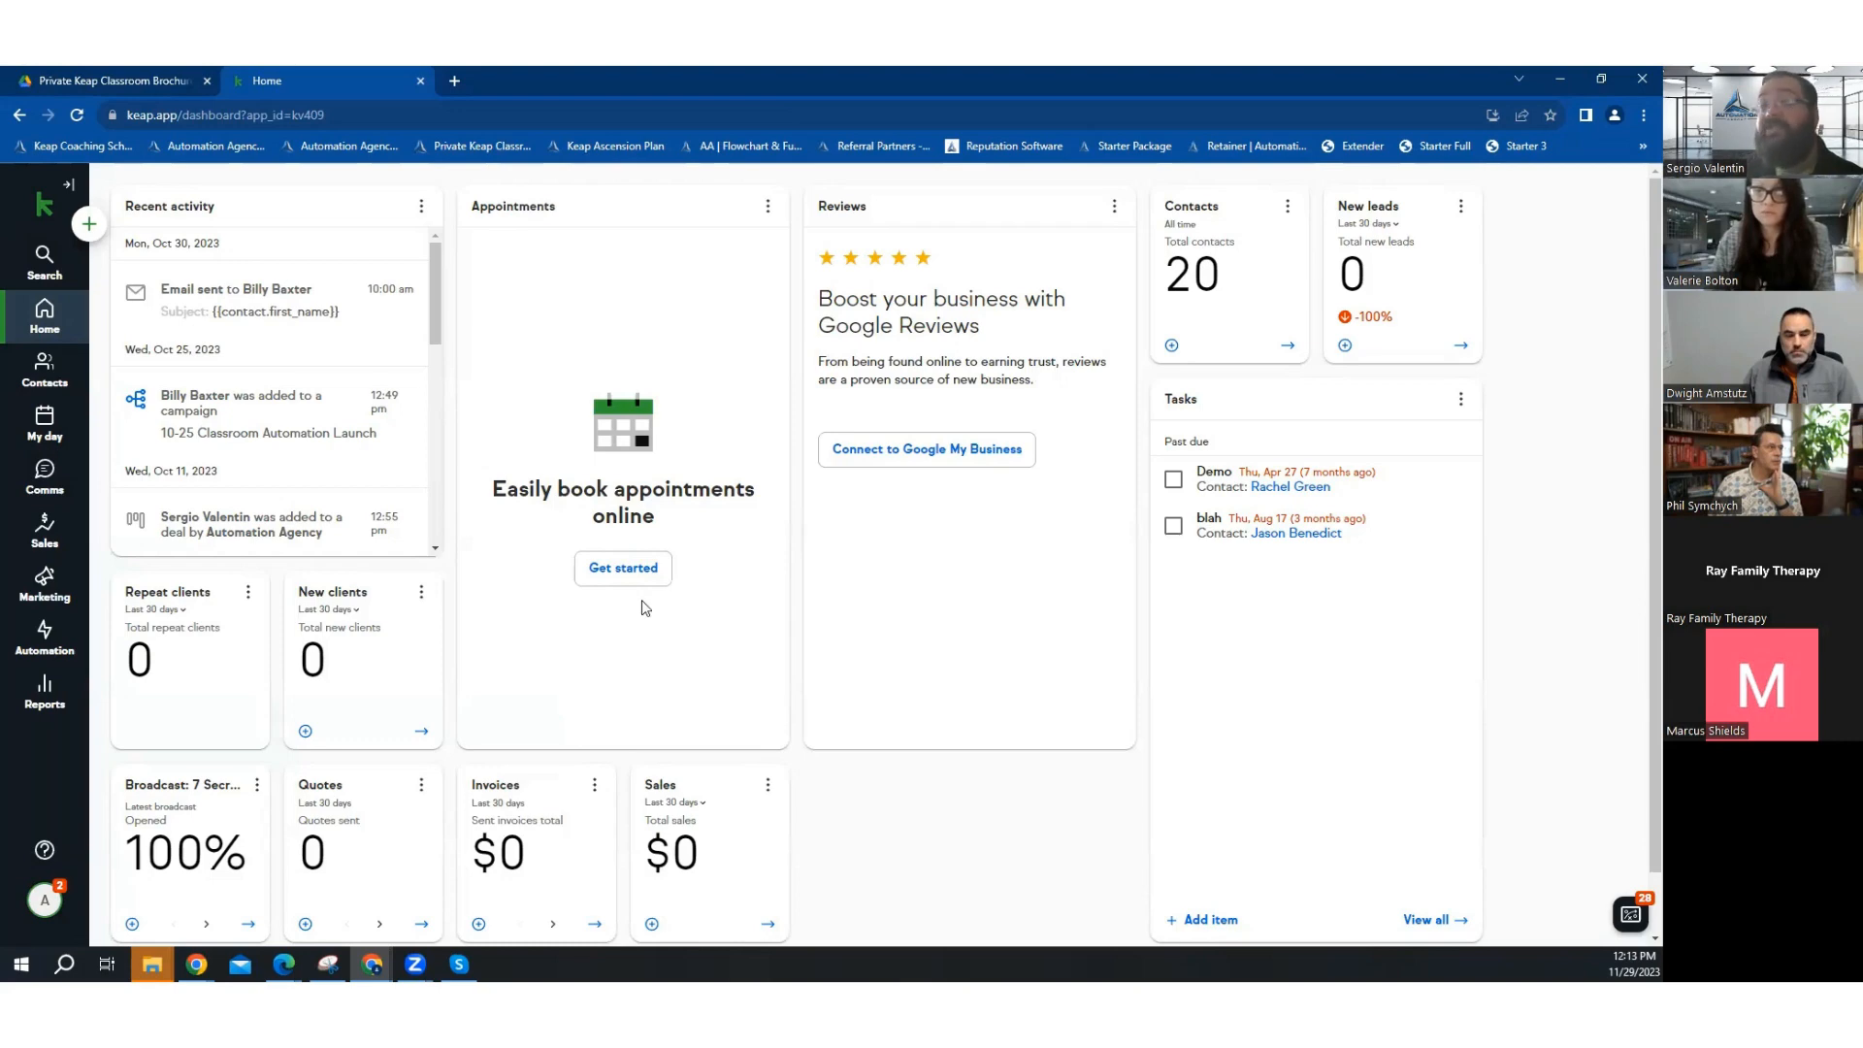
- Go to the marketing forms list and start creating a new form
left_click(60, 594)
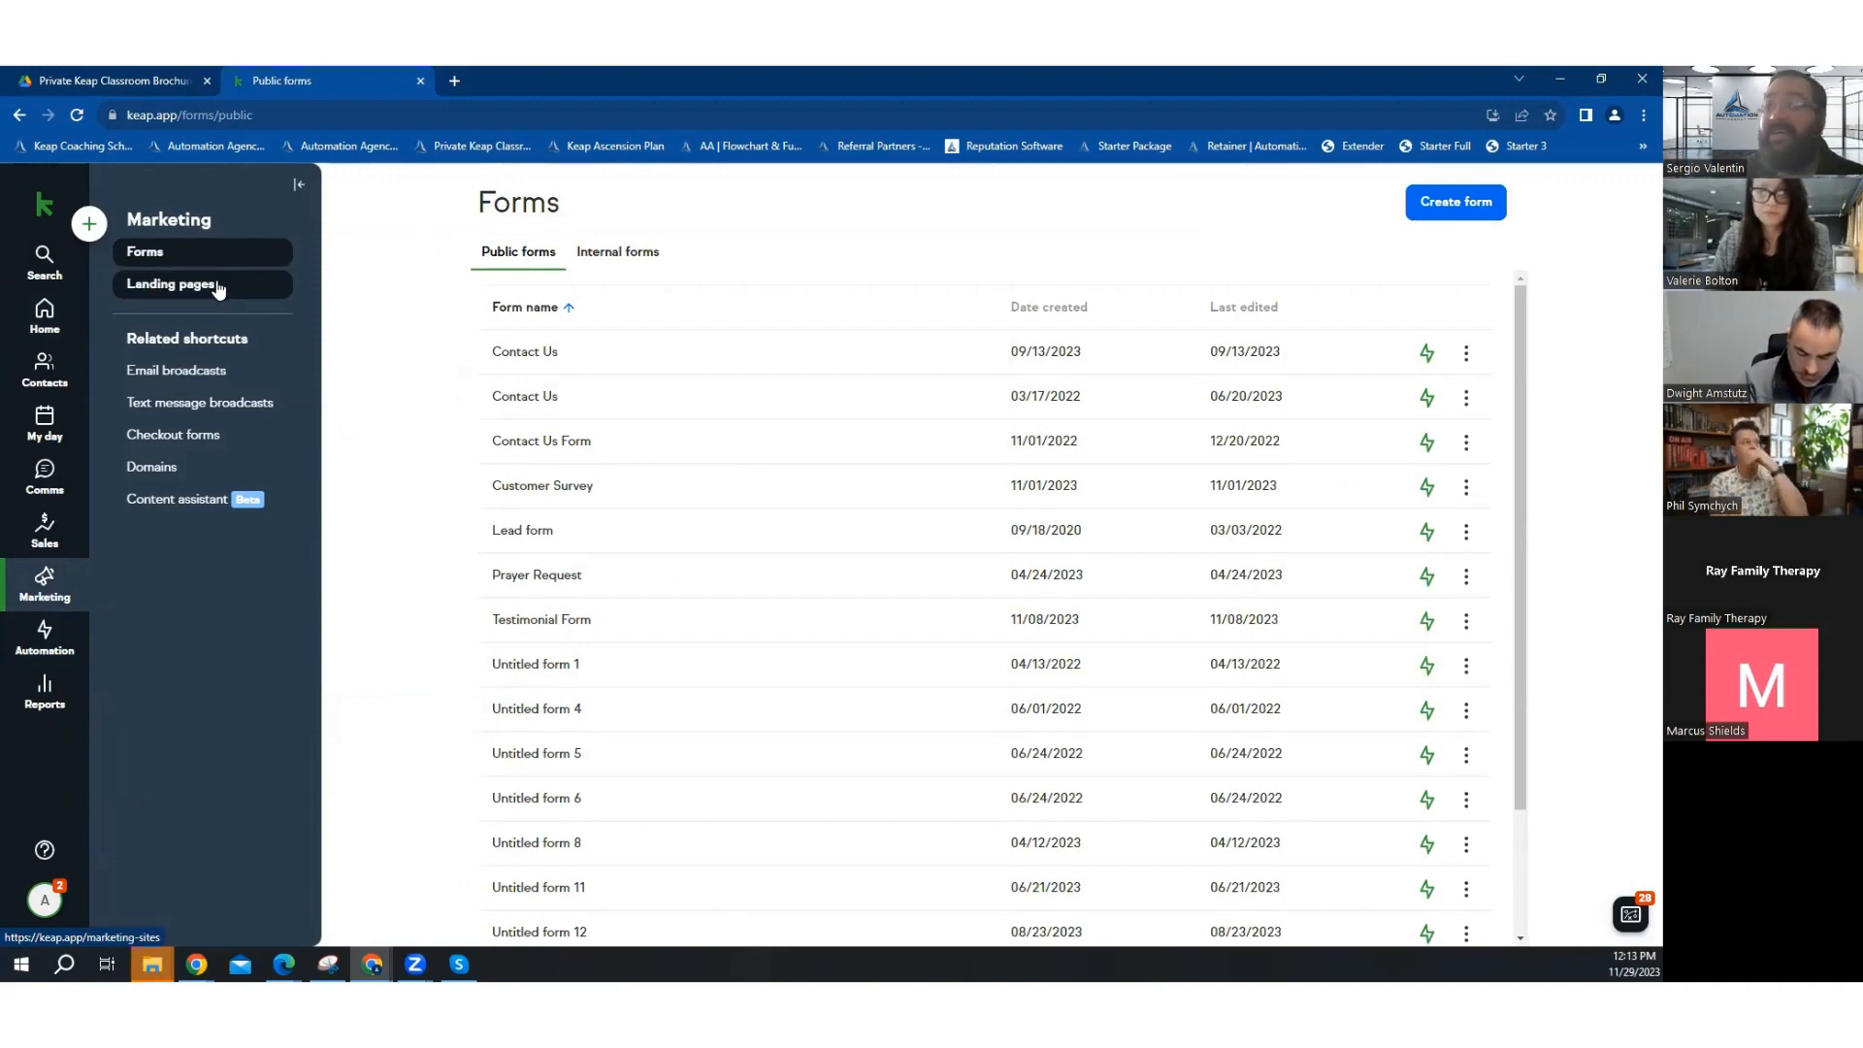
left_click_drag(128, 339, 256, 340)
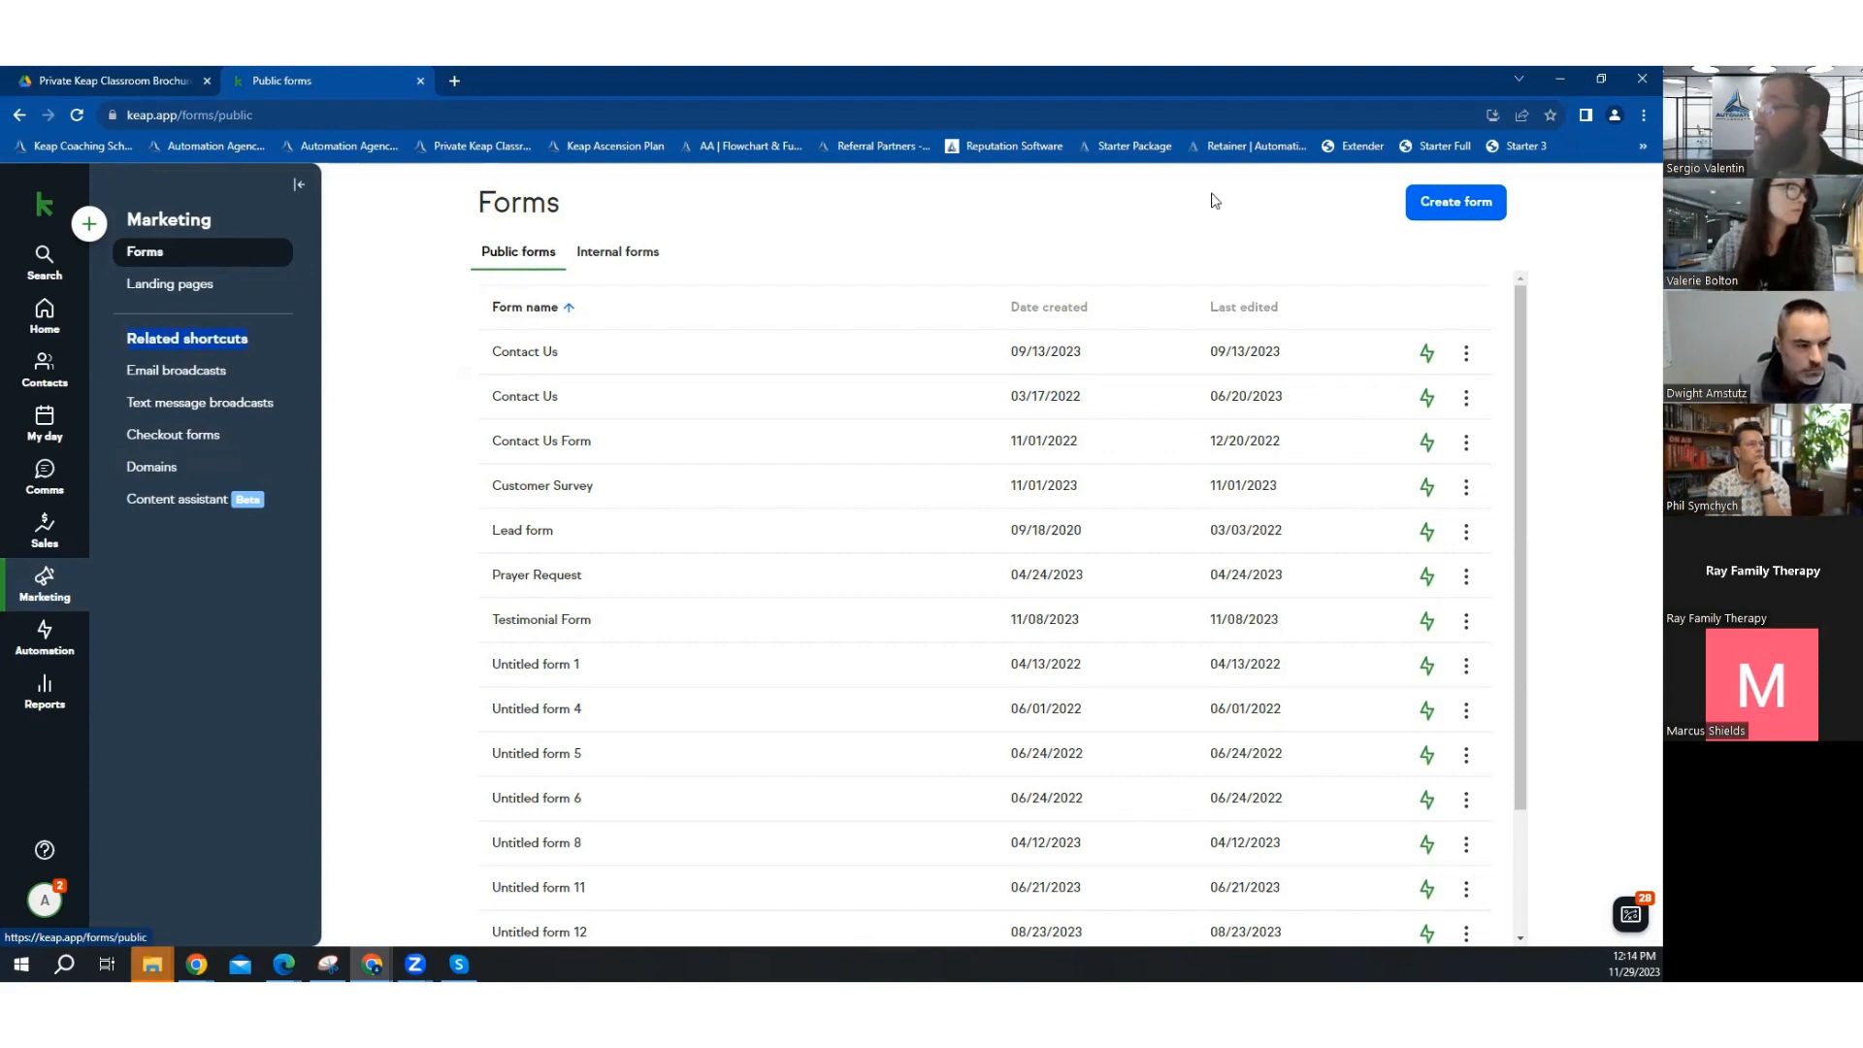
left_click(1435, 215)
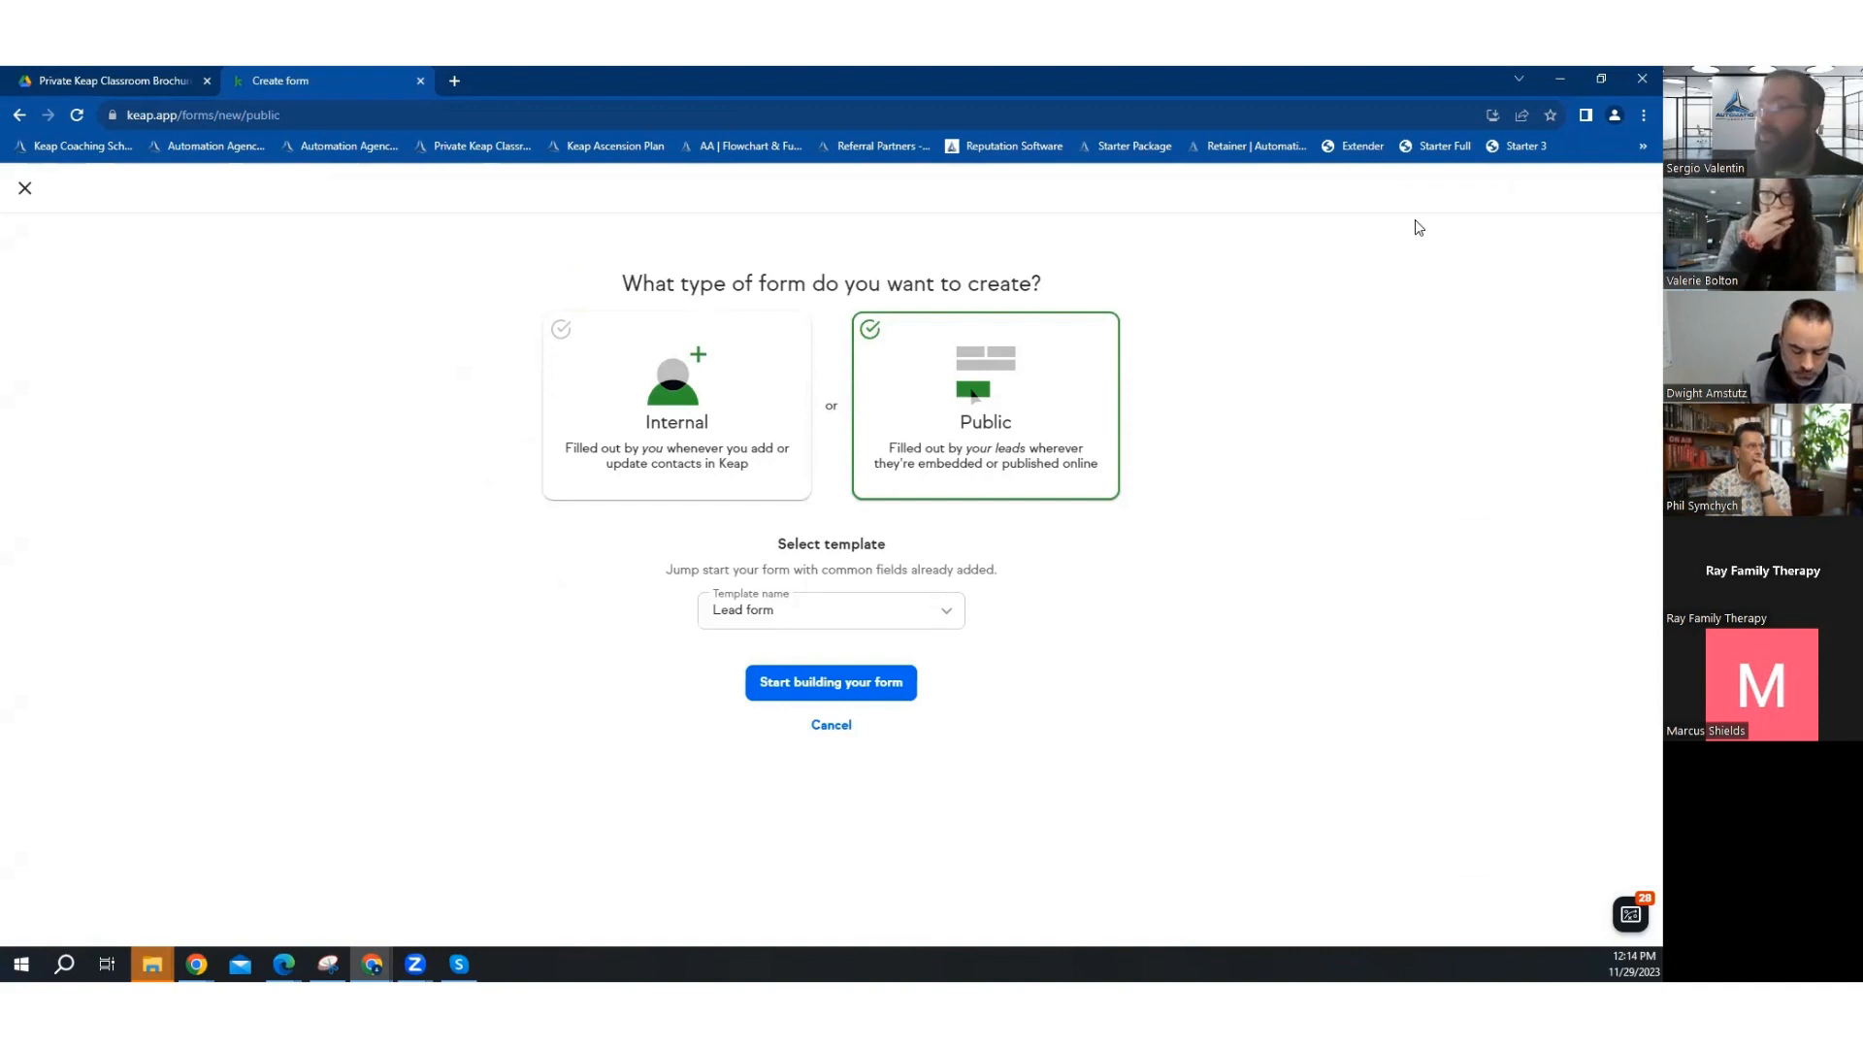
- Compare the internal and public form types, choose a public form with the Lead form template, and start building it
left_click(786, 355)
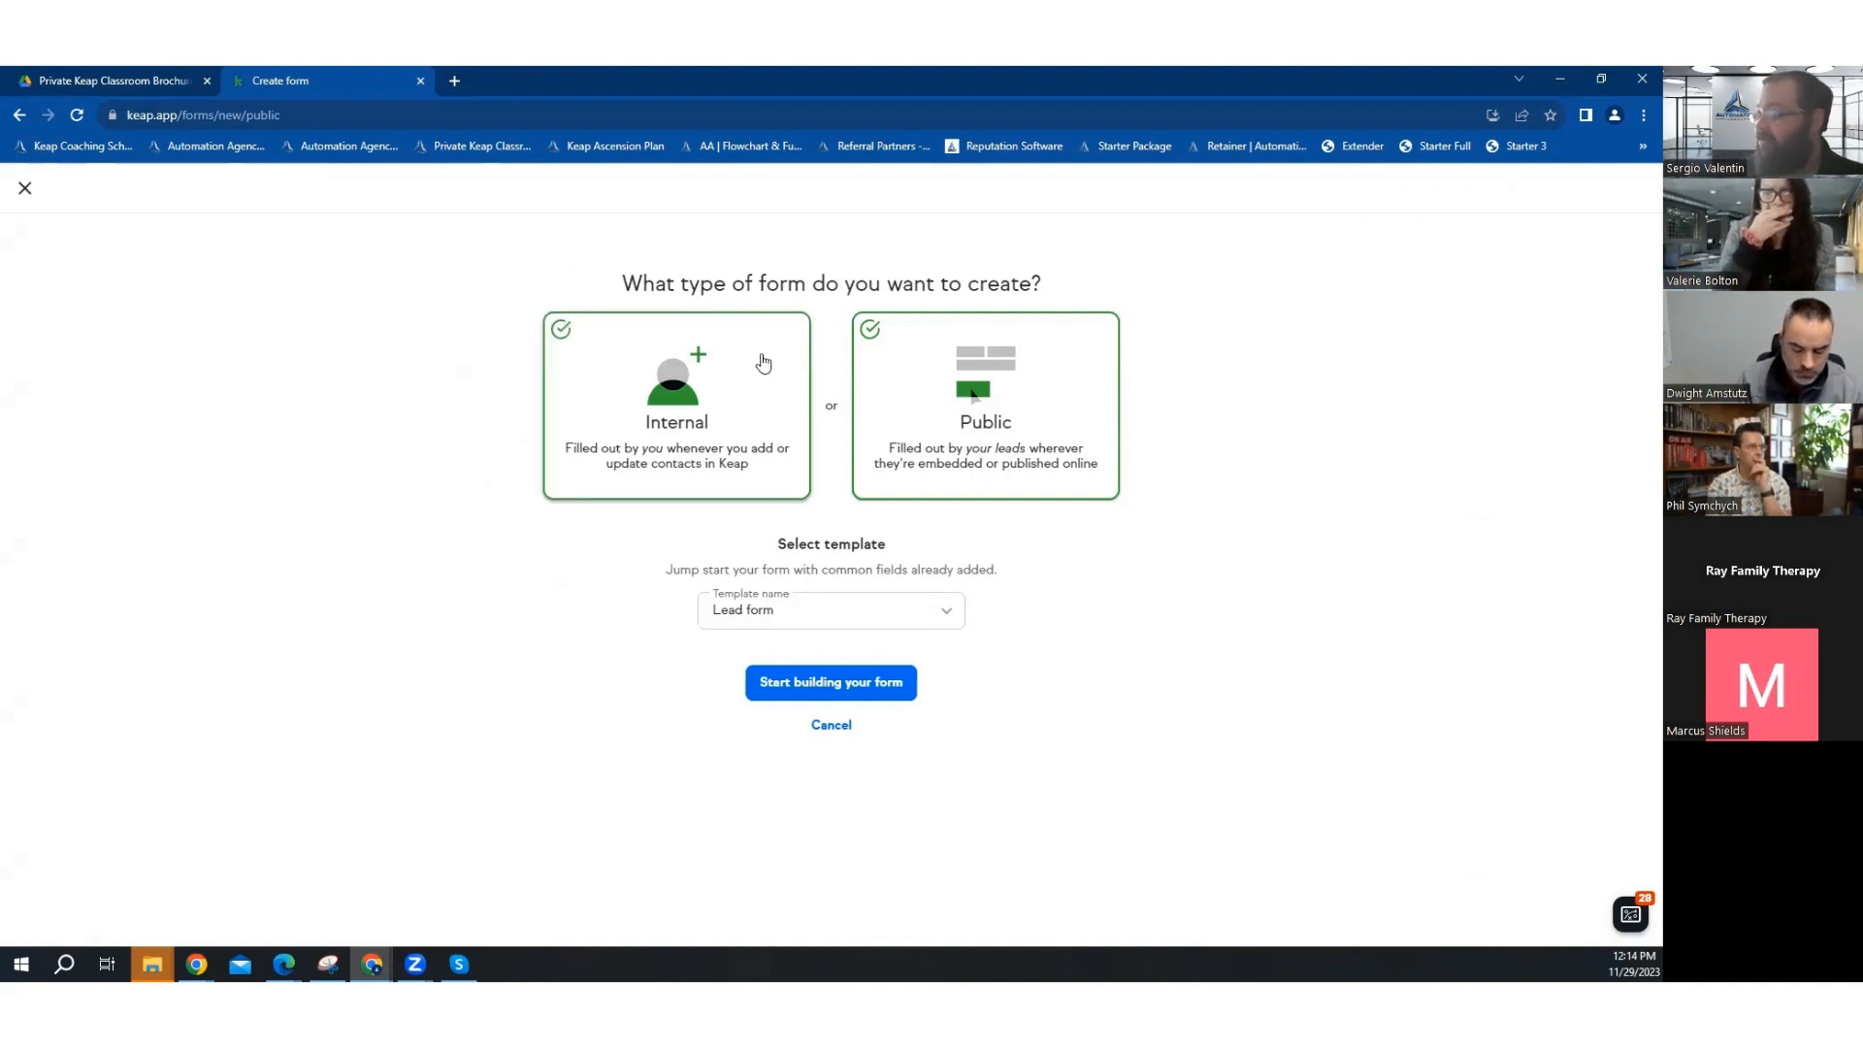
left_click(1009, 384)
left_click(709, 377)
left_click(966, 387)
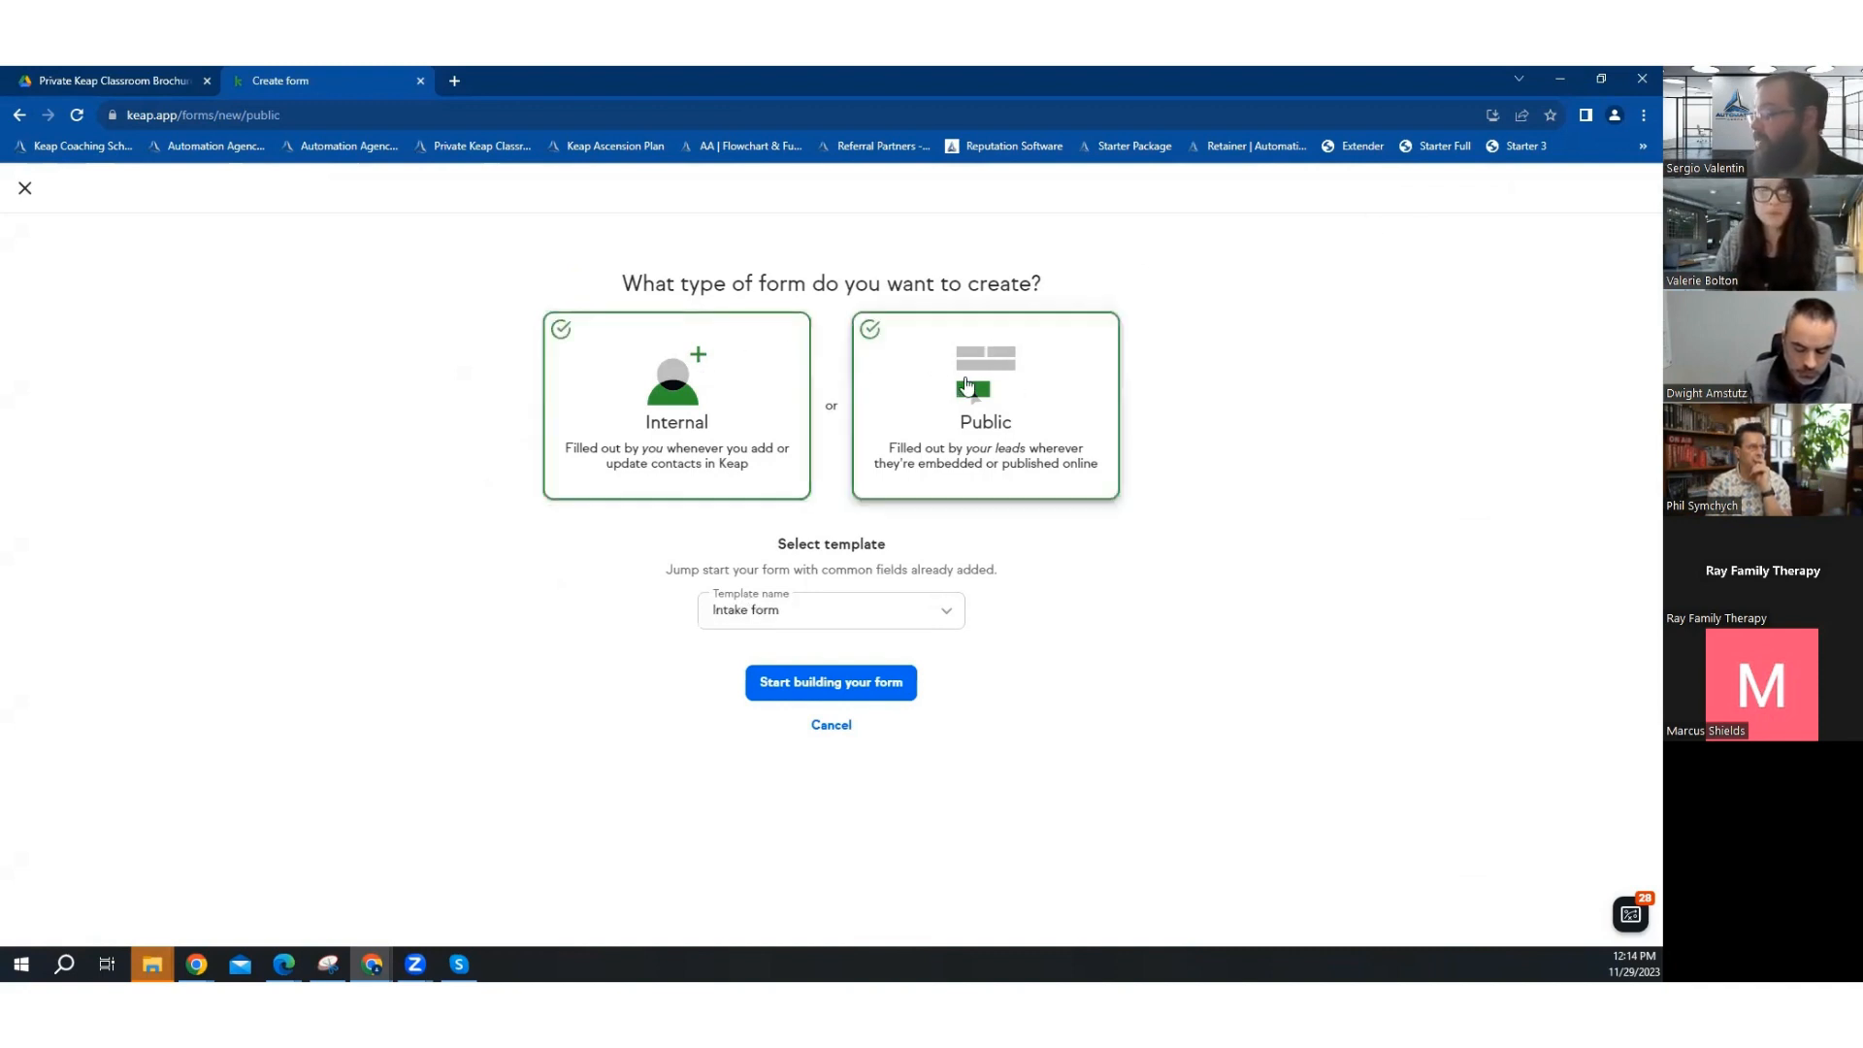
left_click(949, 611)
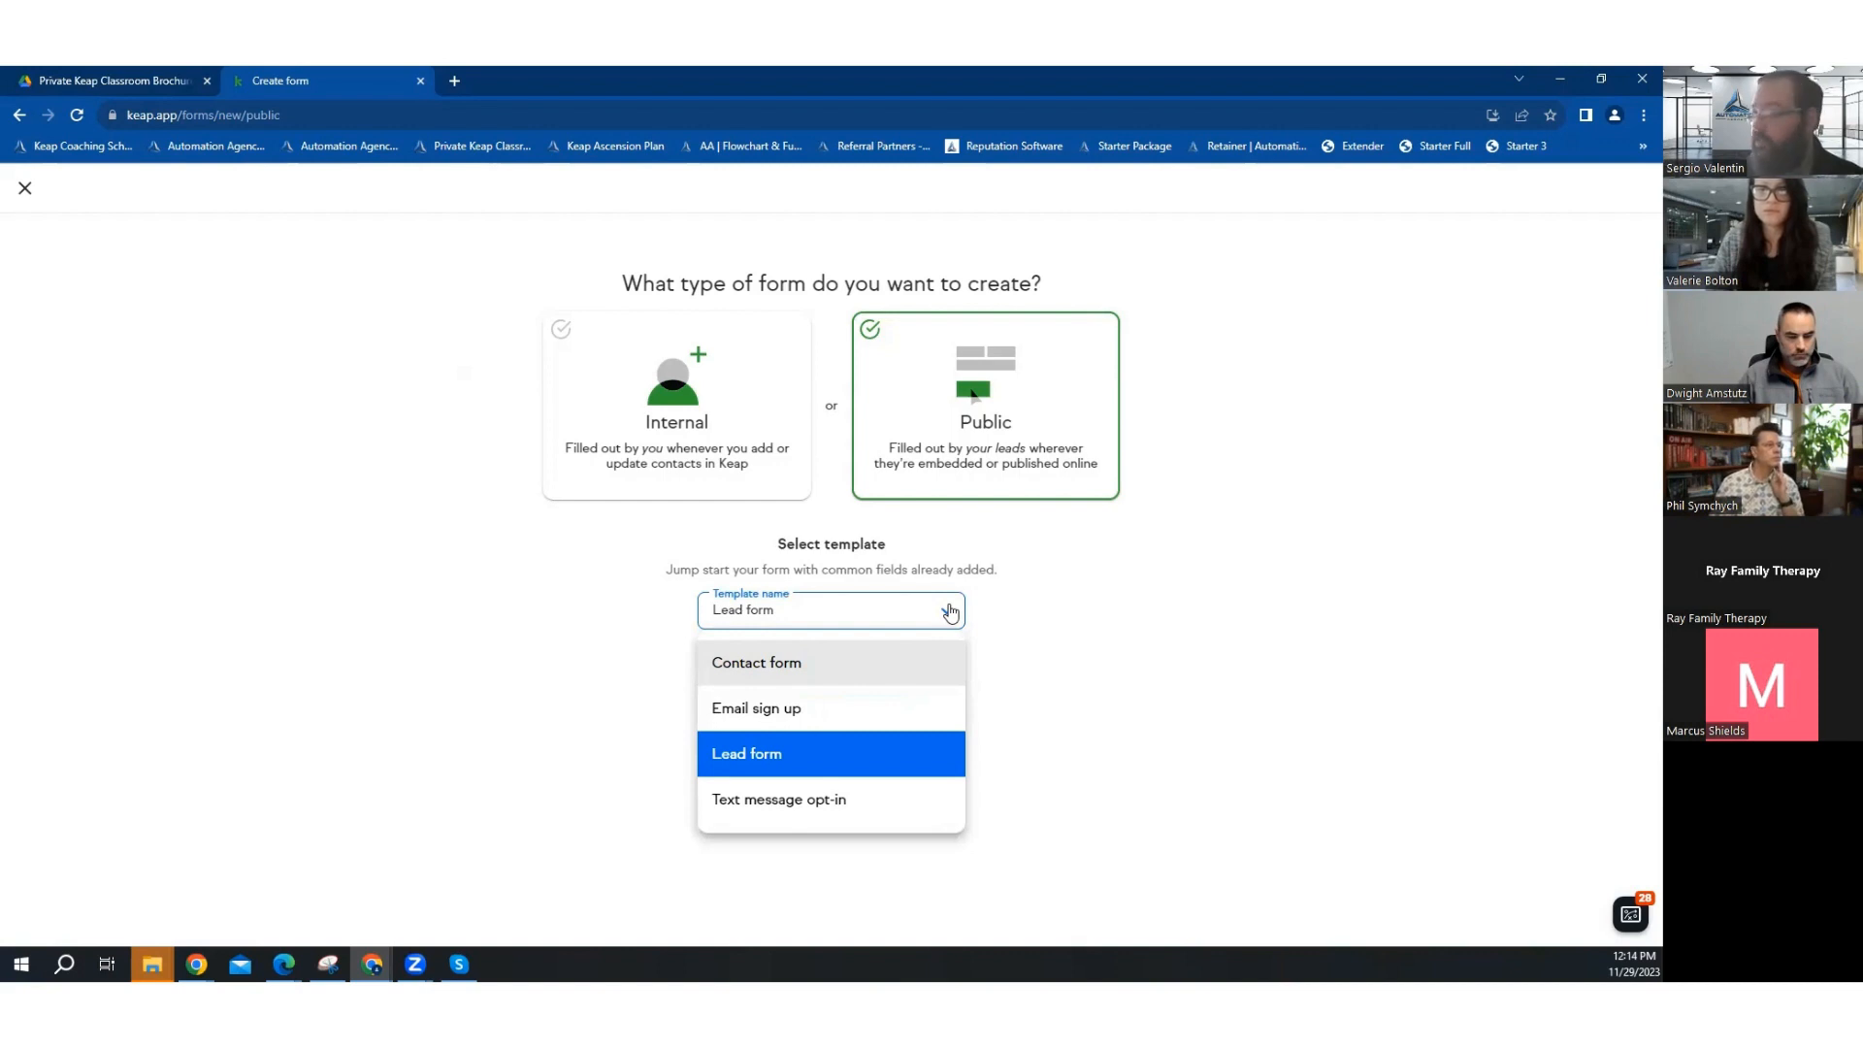
left_click(847, 753)
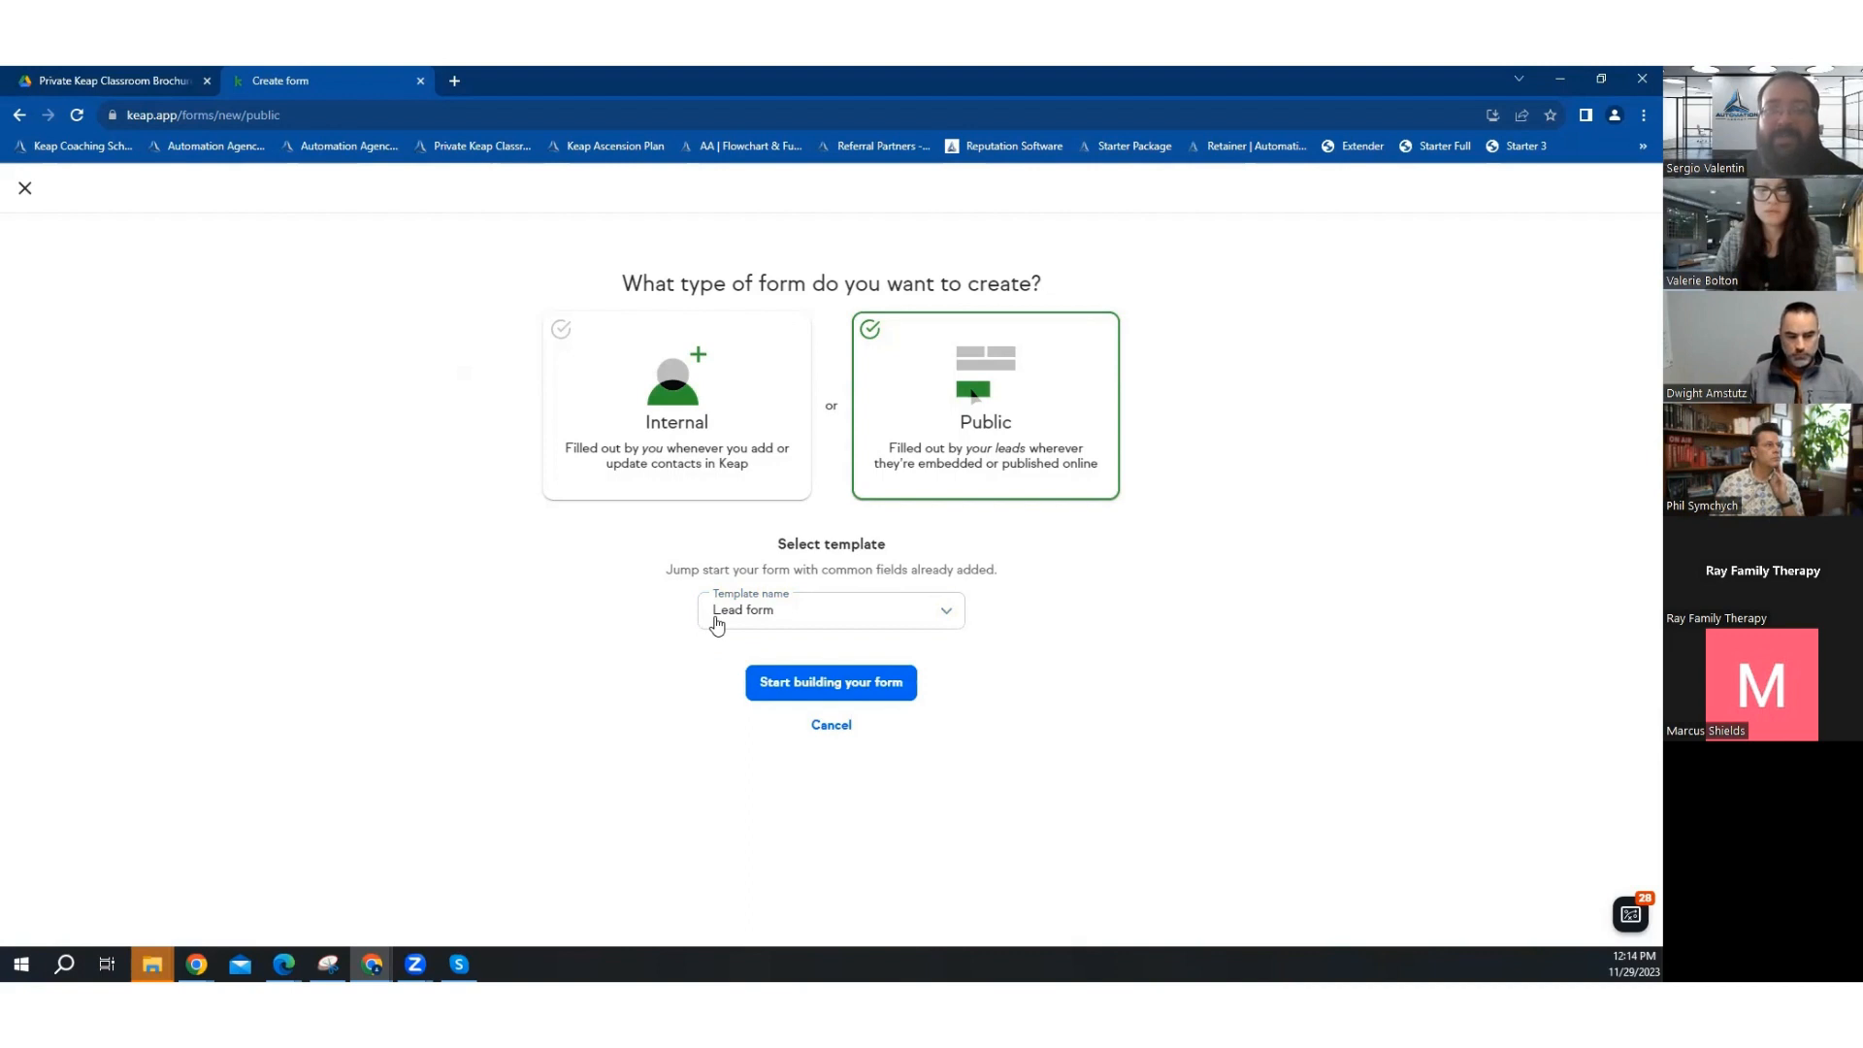
left_click(767, 679)
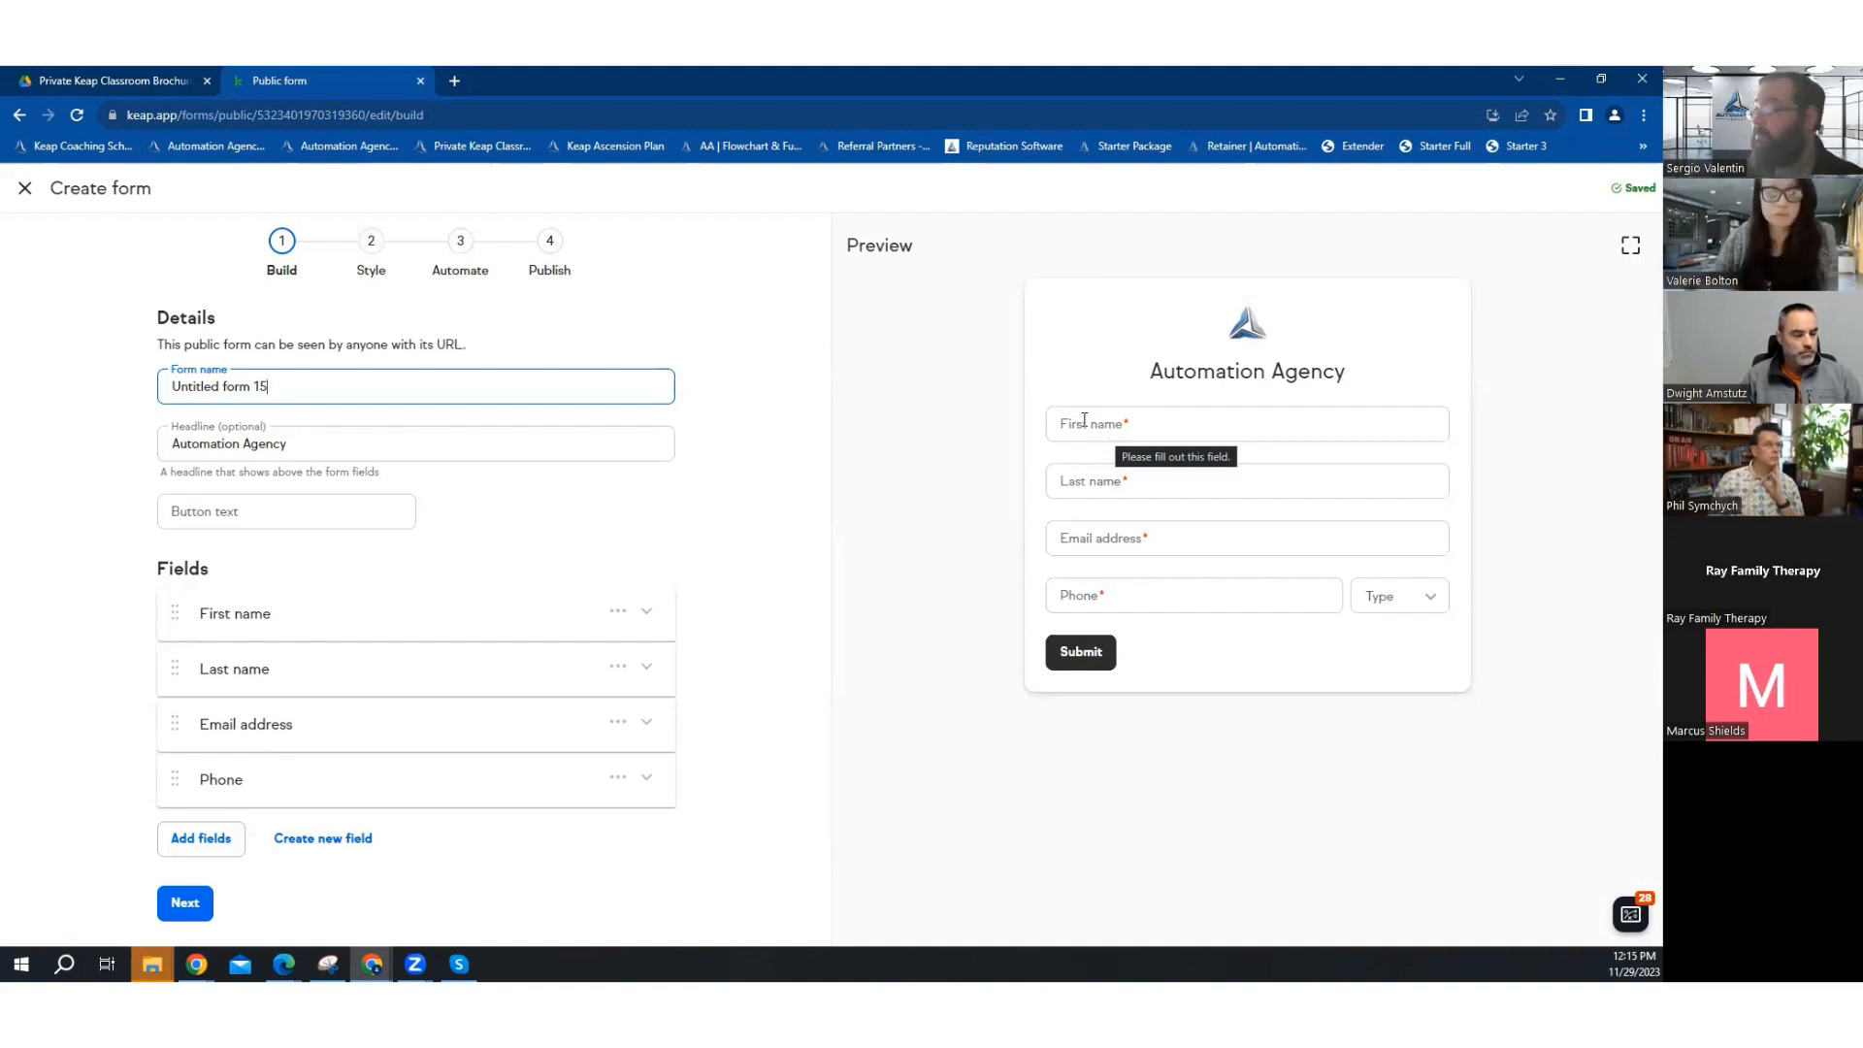
- Name the new public form Newsletter
left_click_drag(271, 385, 168, 383)
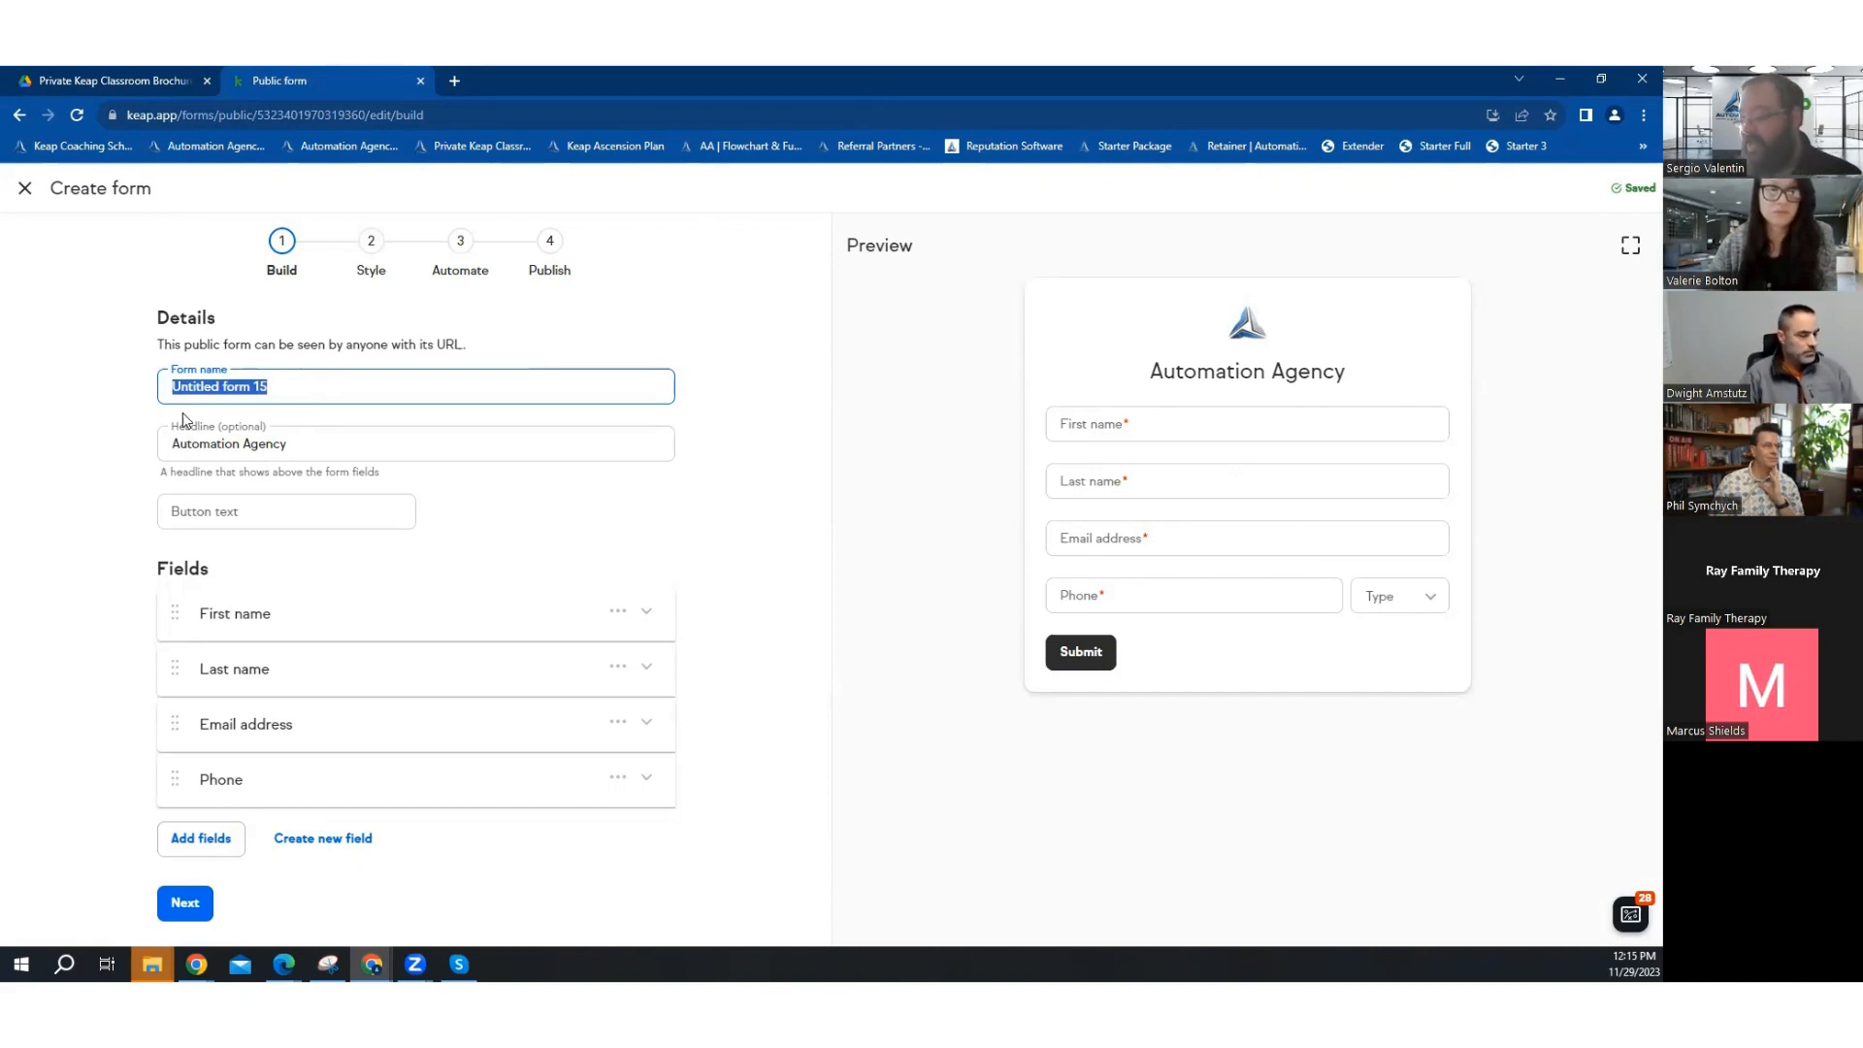
type("Contact Us")
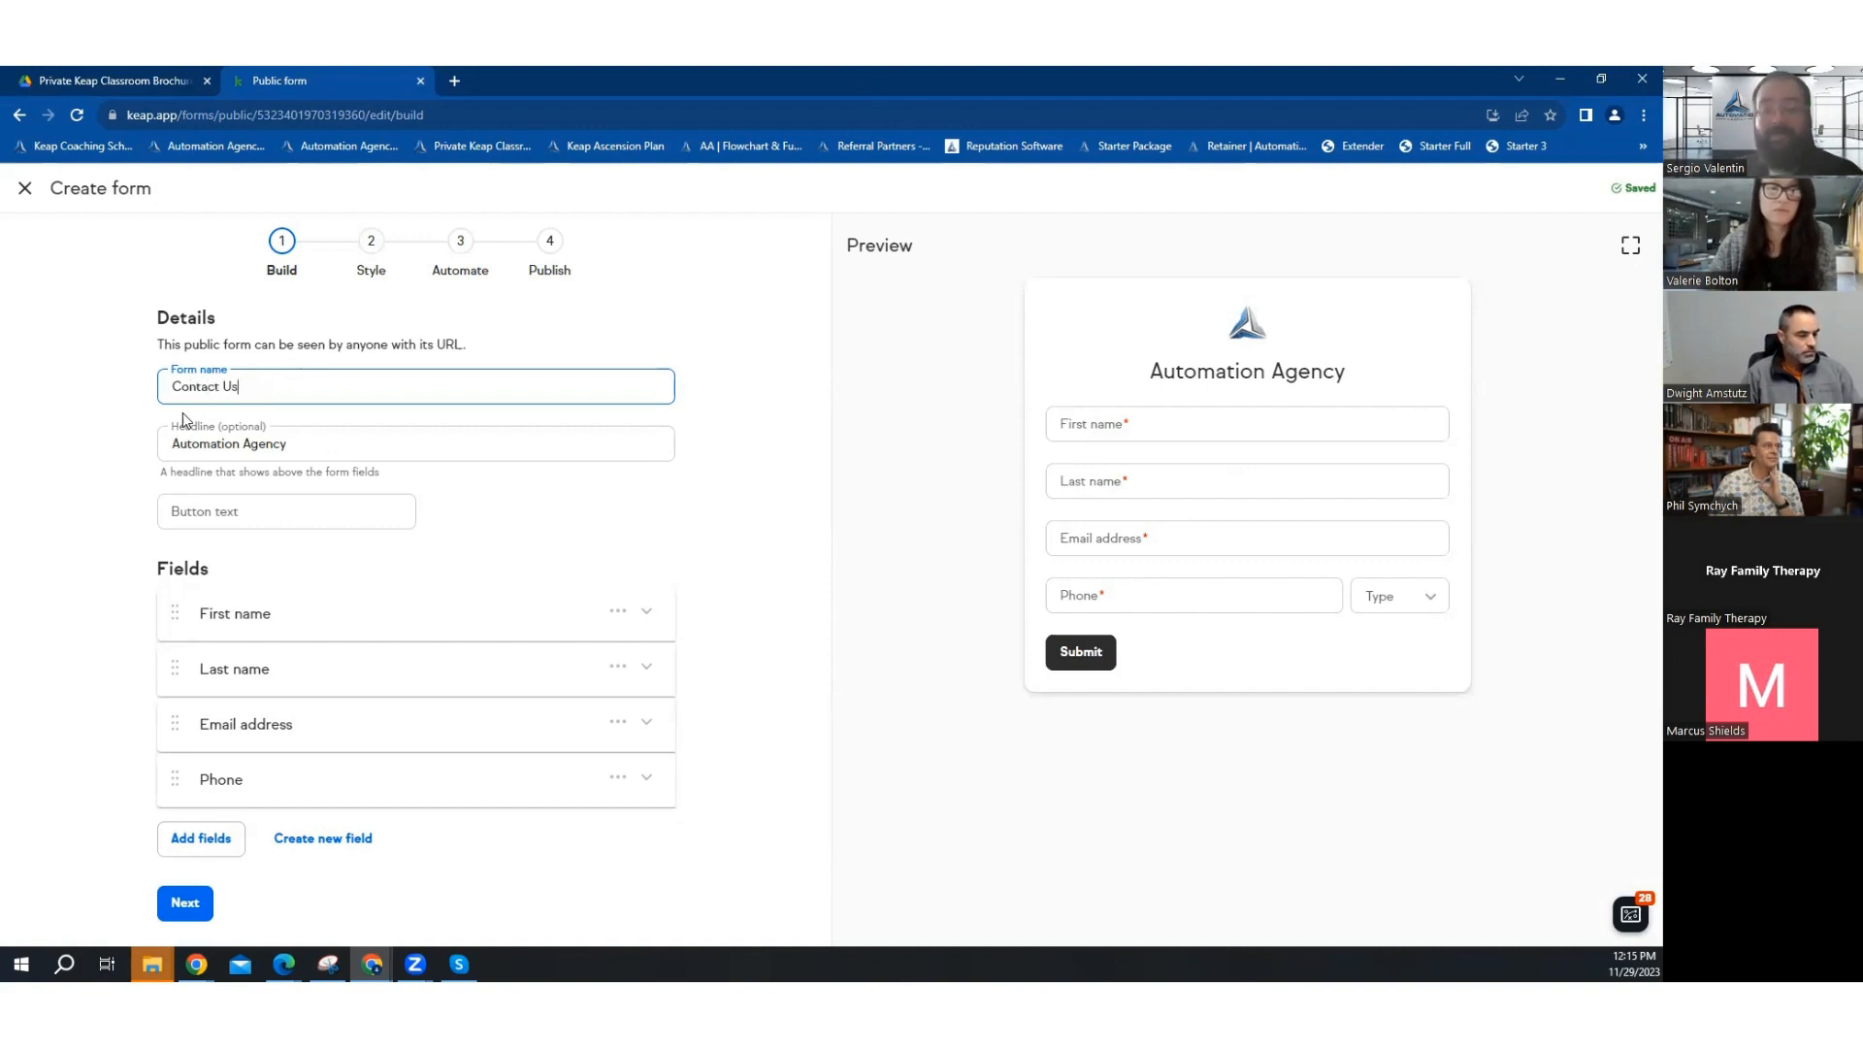
key("BackSpace")
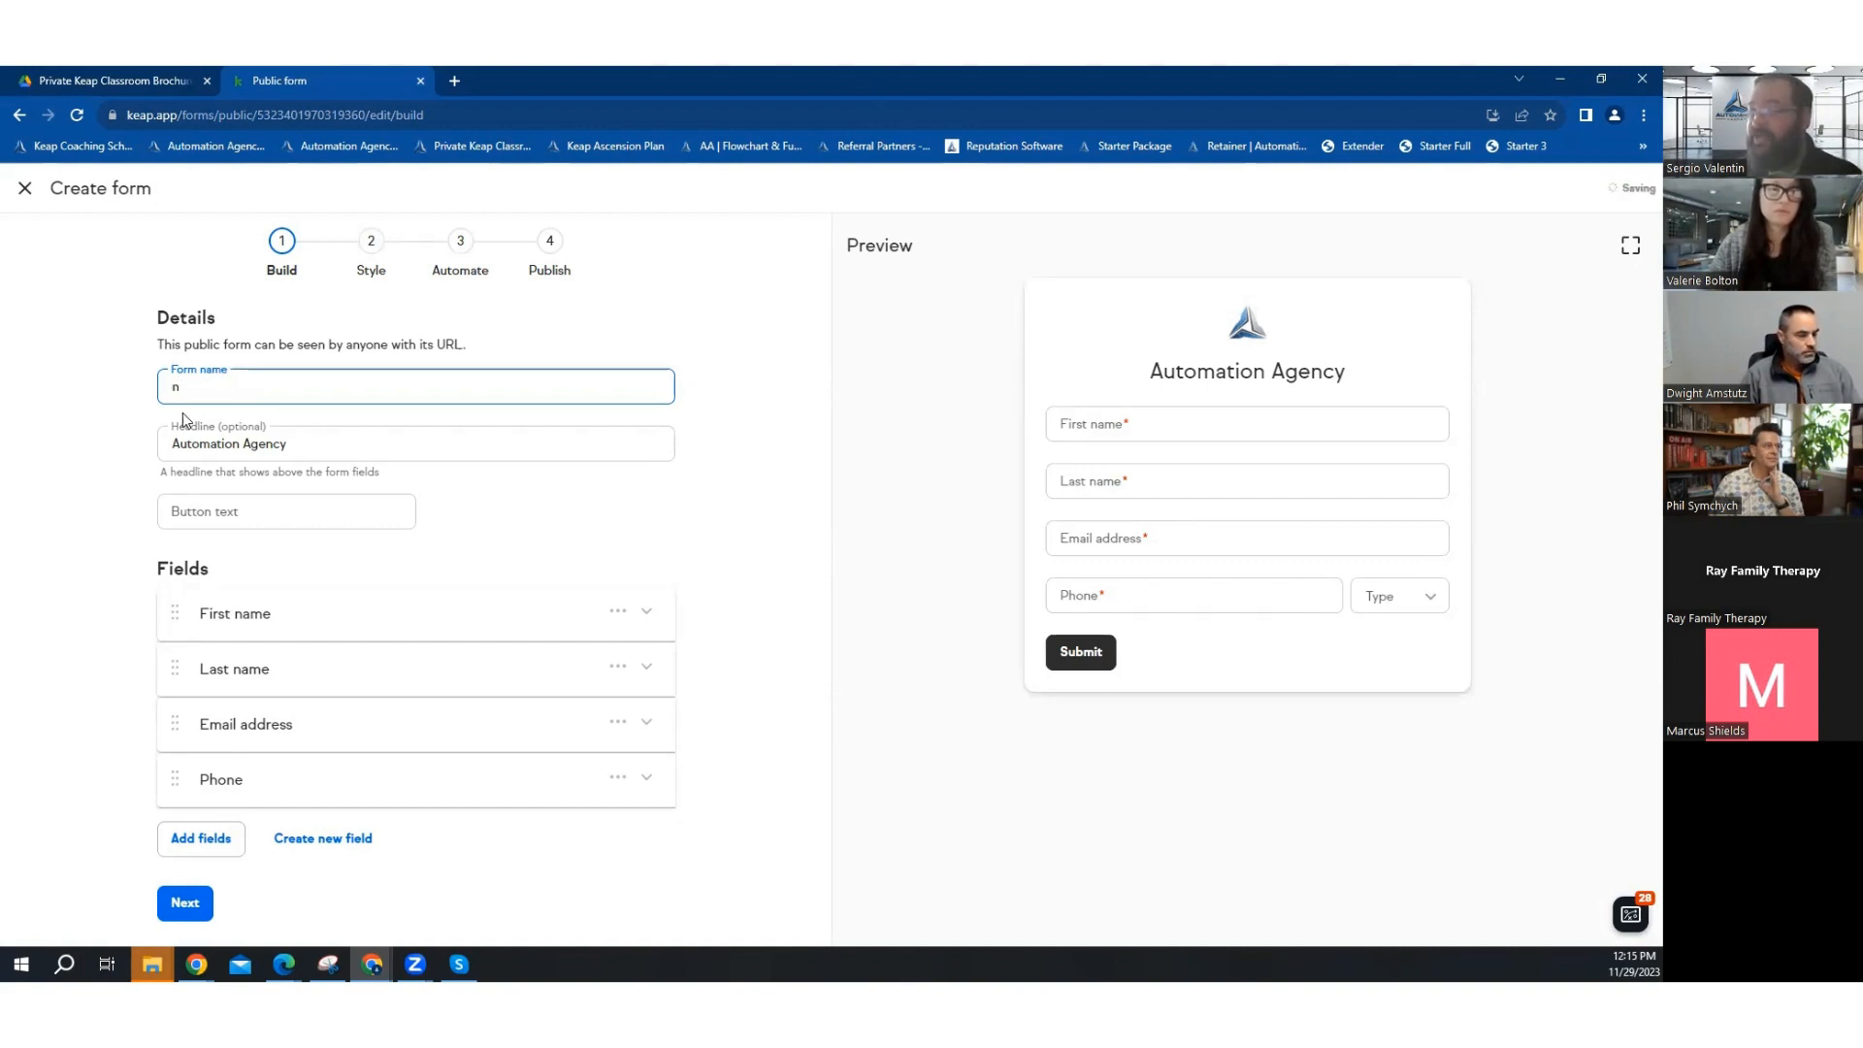
type("ewsletter")
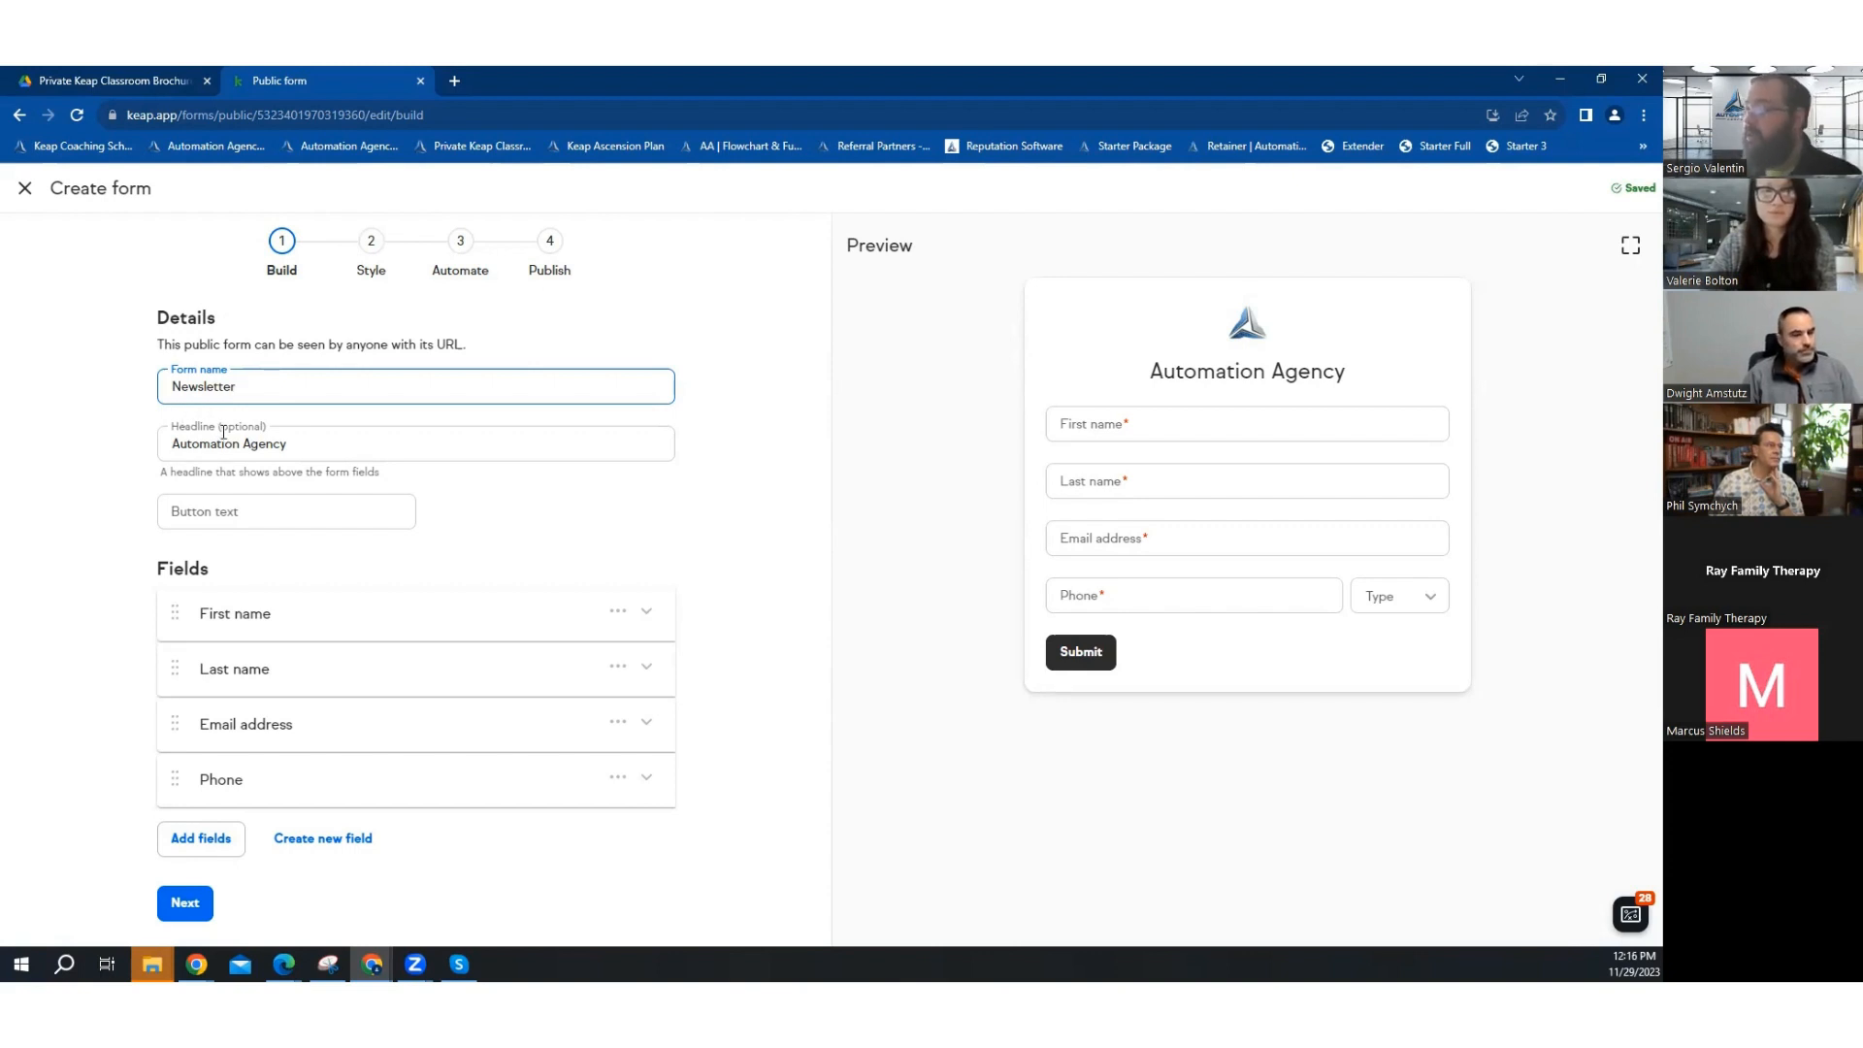
- Try a custom button text beginning with "Start my" and clear it again, leaving the headline as it is
left_click(291, 444)
key("ctrl+a")
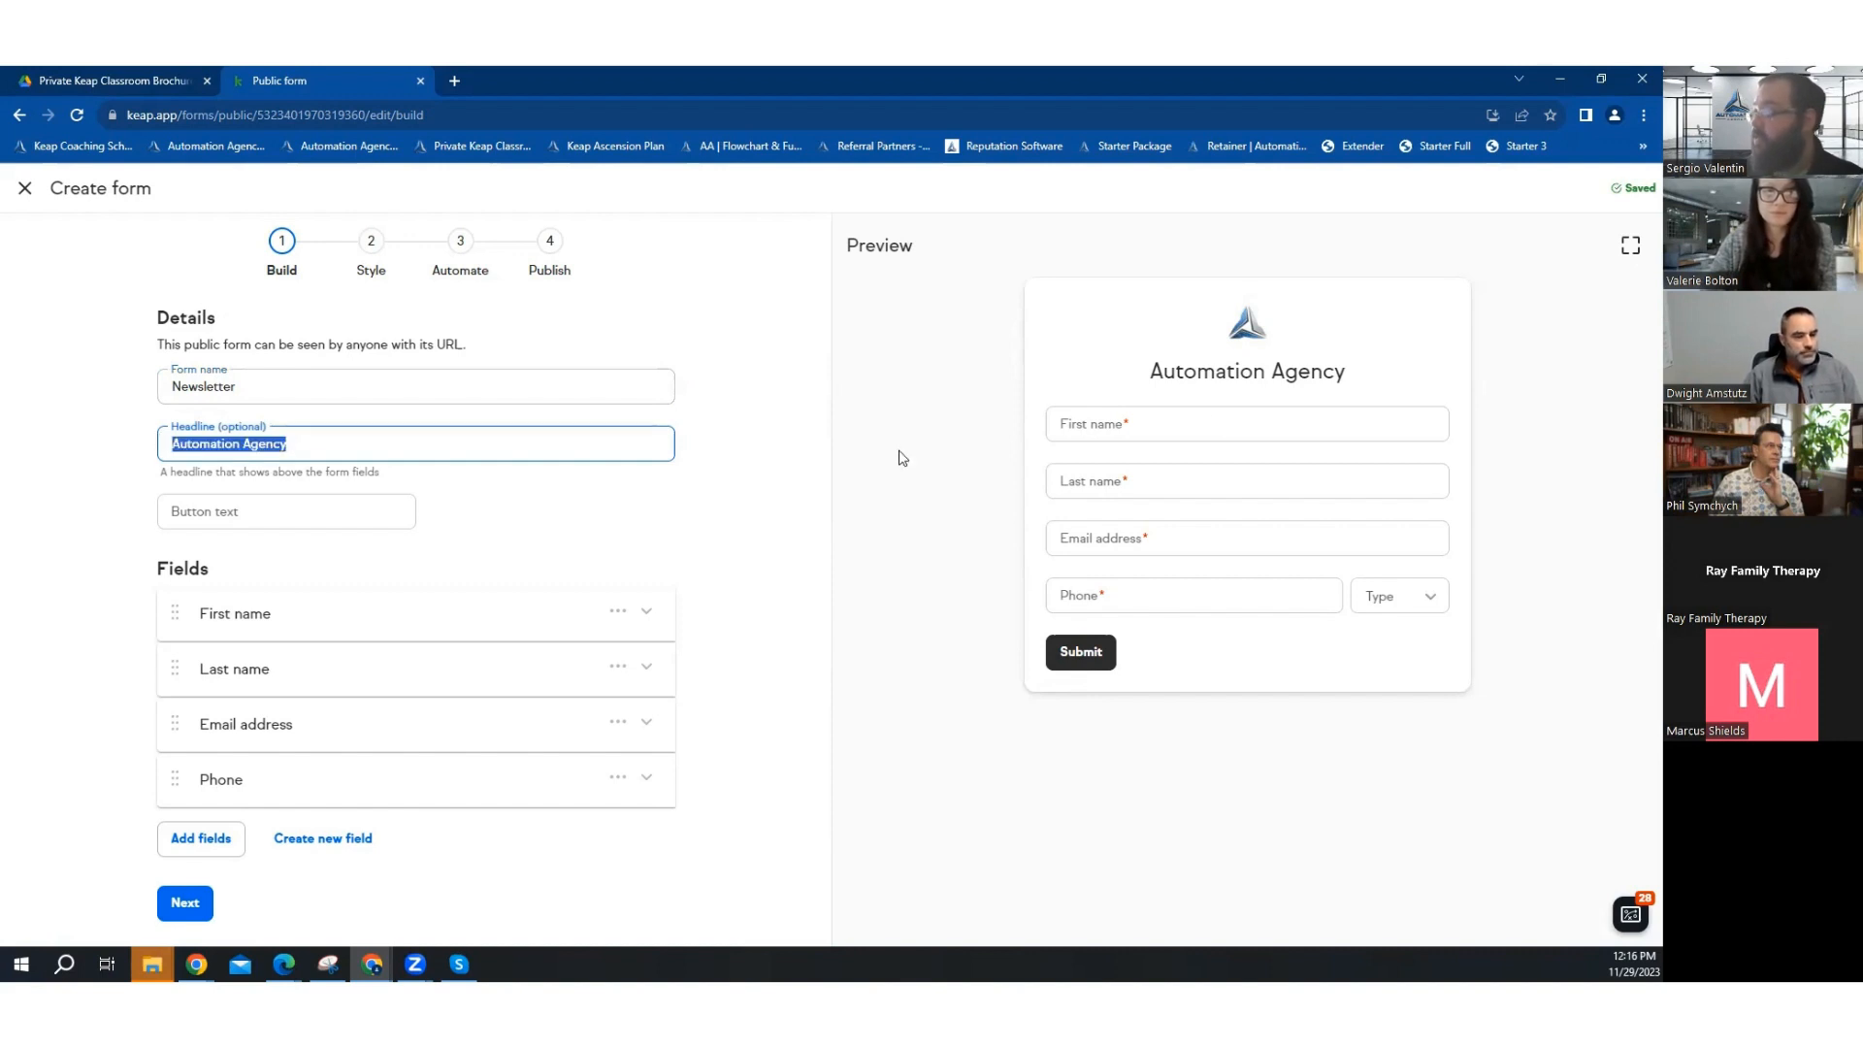
left_click(330, 506)
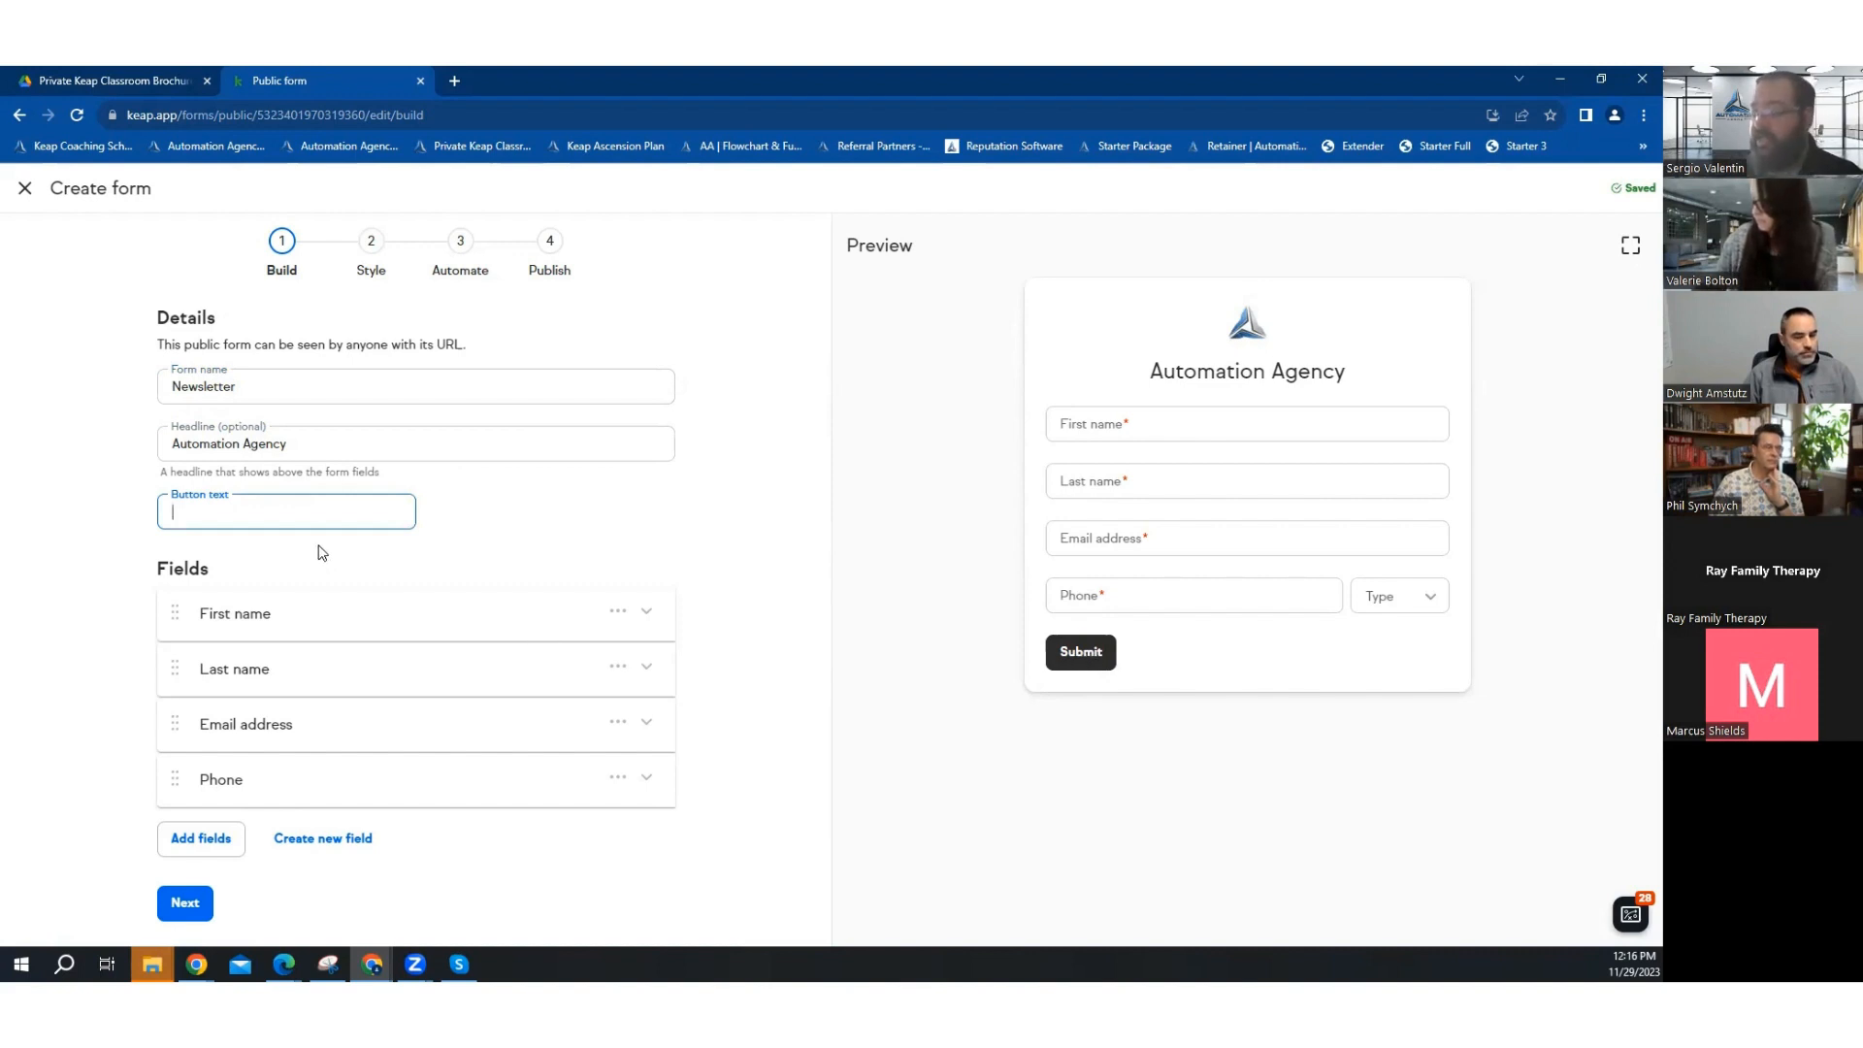
type("Start my Ho")
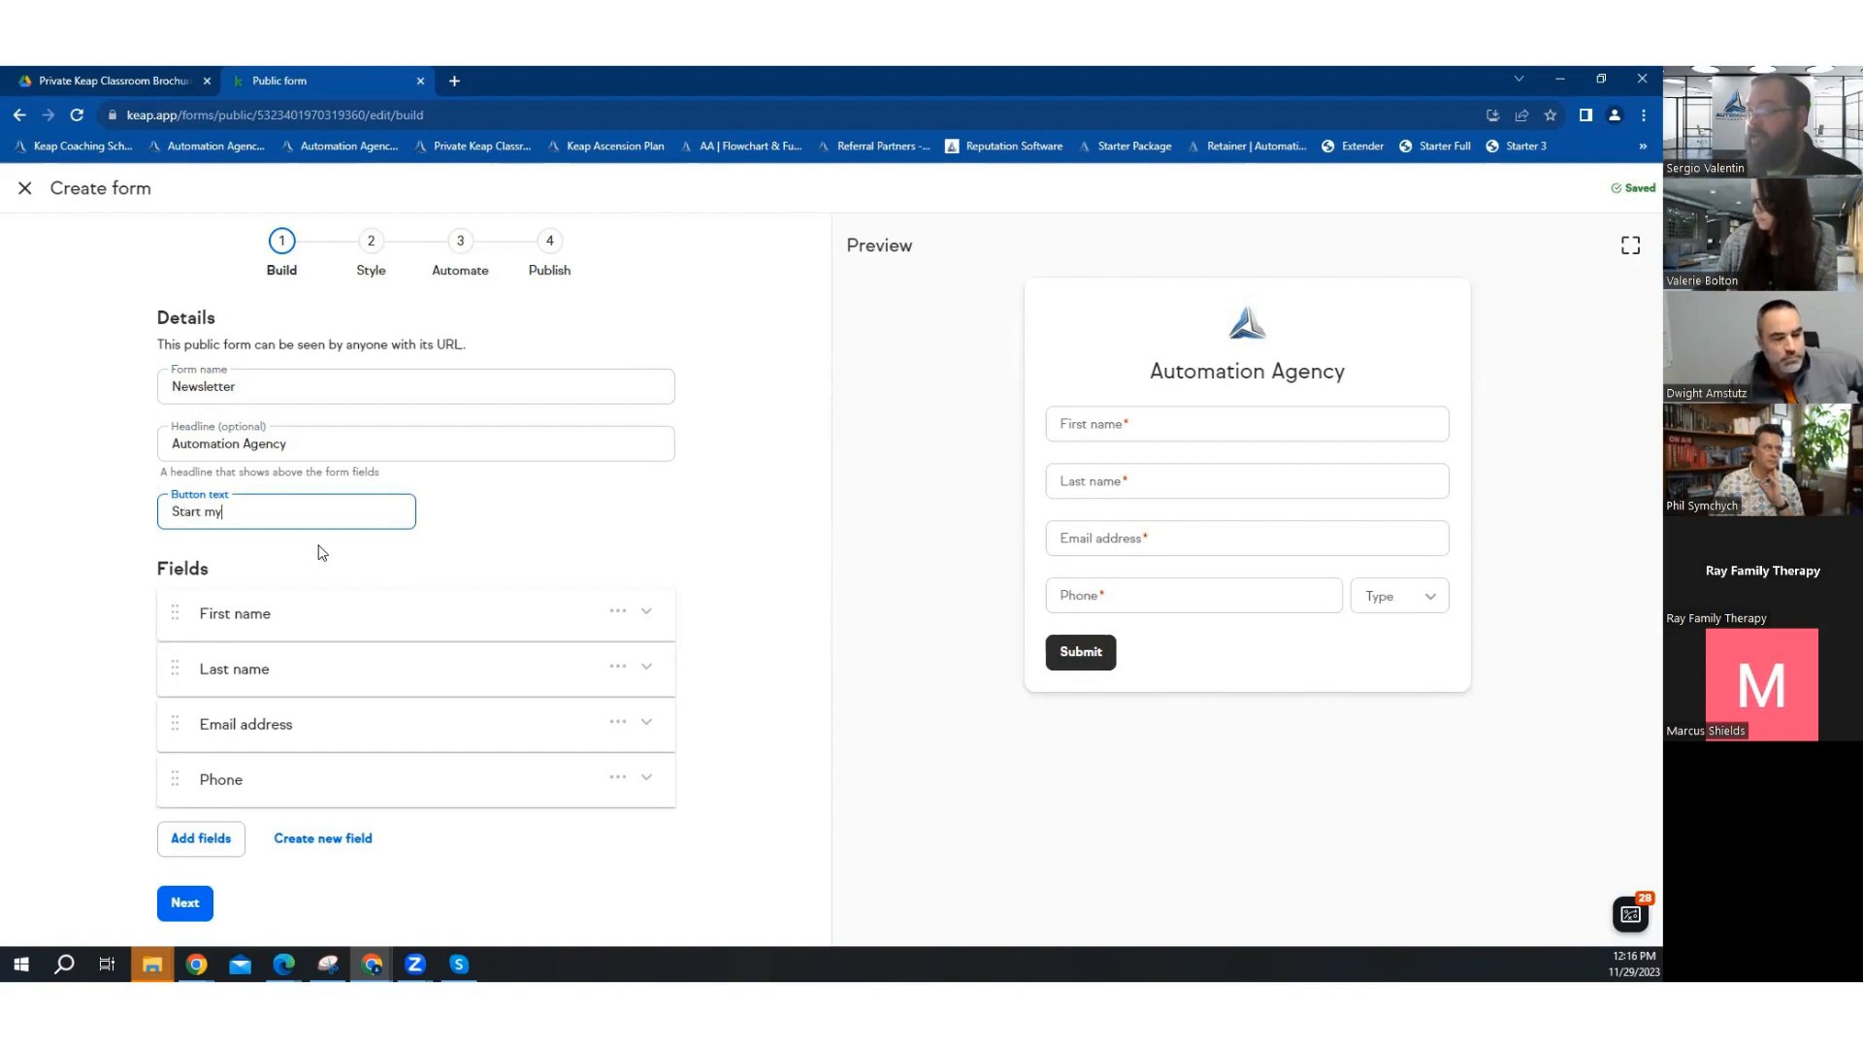
key("BackSpace")
key("BackSpace")
type("Journey")
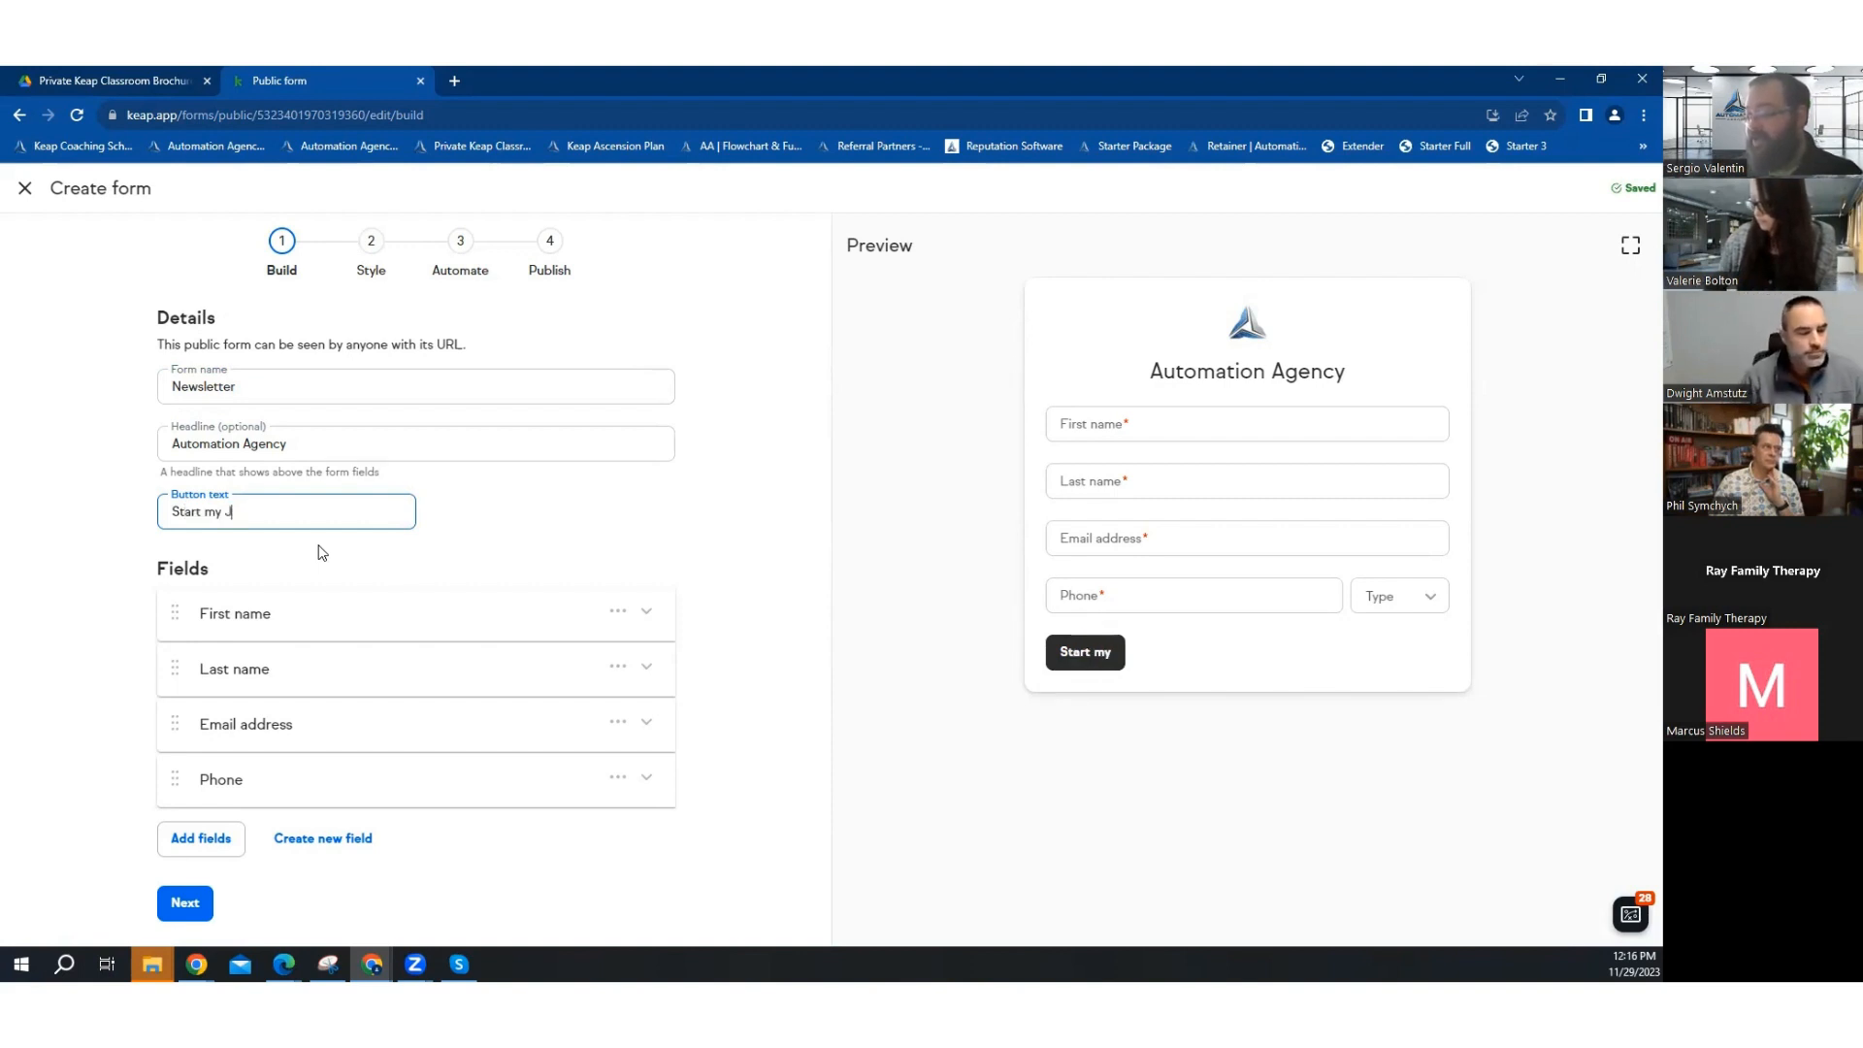
key("BackSpace")
key("BackSpace")
key("BackSpace")
key("BackSpace")
key("BackSpace")
key("BackSpace")
key("BackSpace")
key("BackSpace")
key("BackSpace")
key("BackSpace")
key("BackSpace")
key("BackSpace")
key("BackSpace")
key("BackSpace")
key("BackSpace")
key("BackSpace")
key("BackSpace")
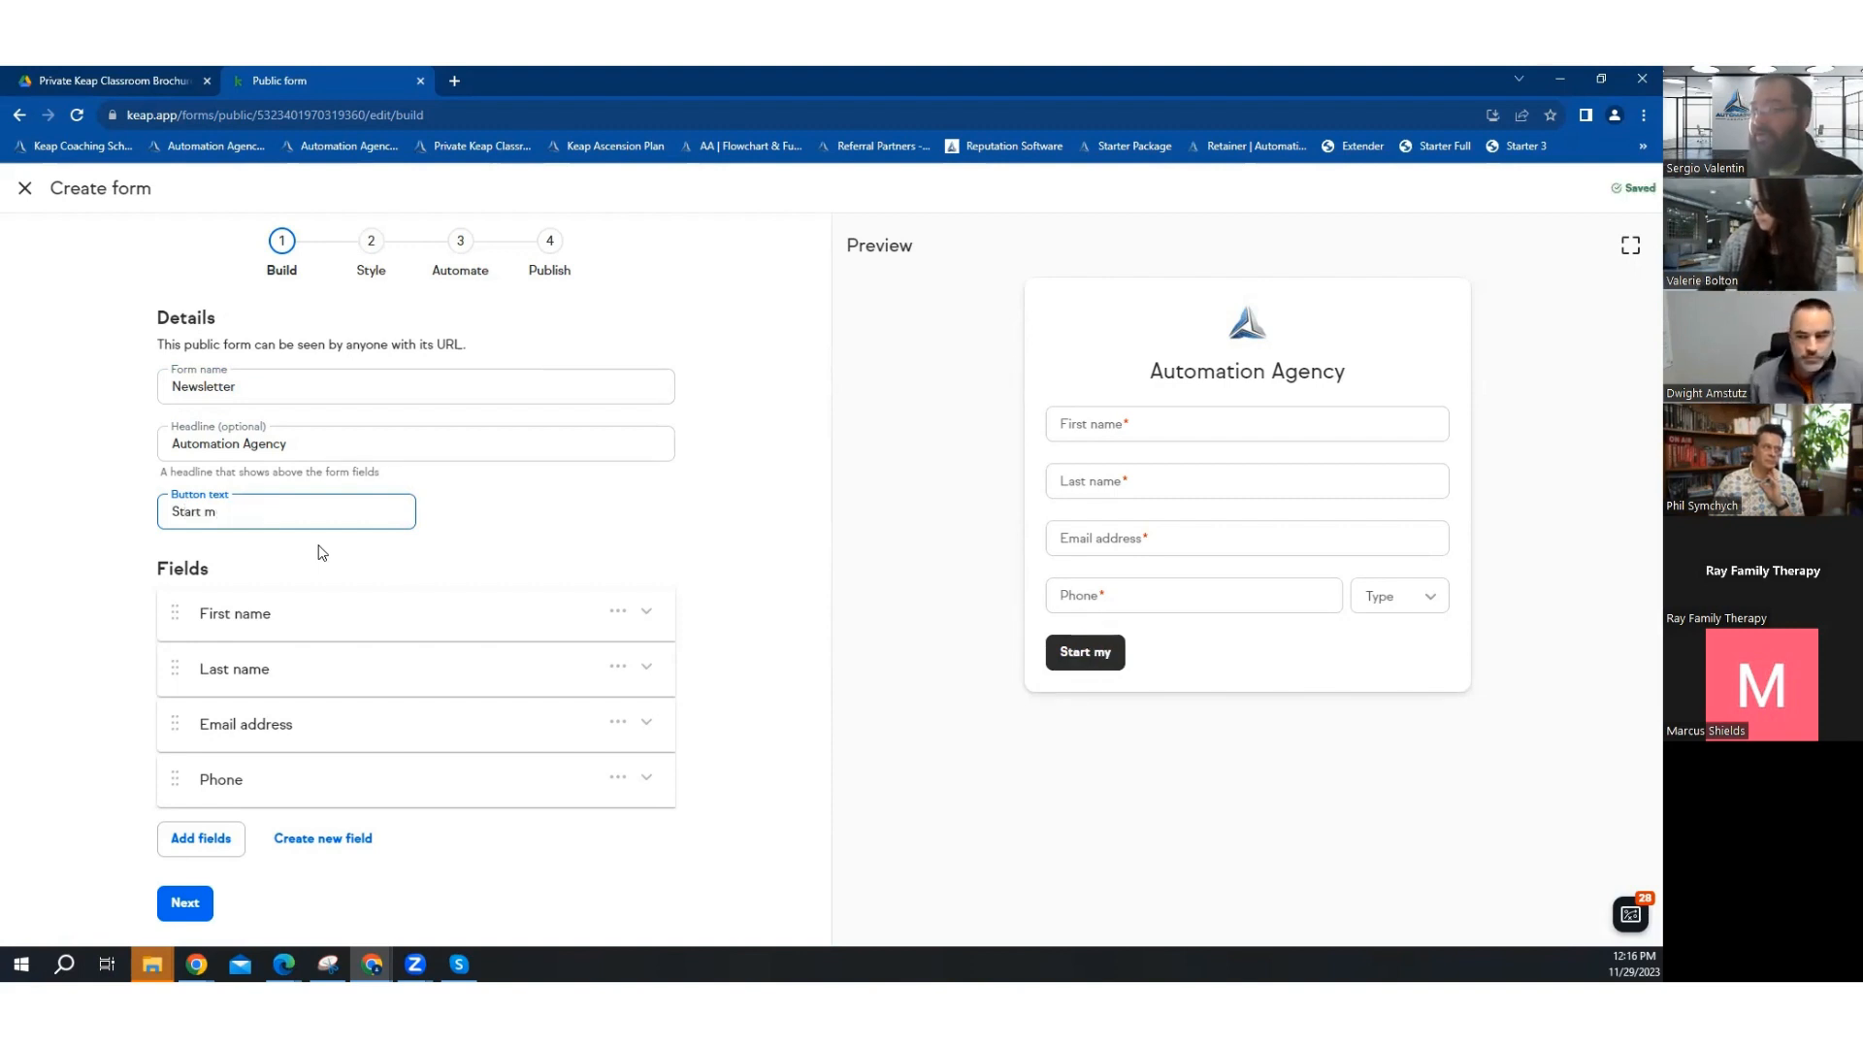
type("Lewt m")
key("BackSpace")
key("BackSpace")
key("BackSpace")
key("BackSpace")
key("BackSpace")
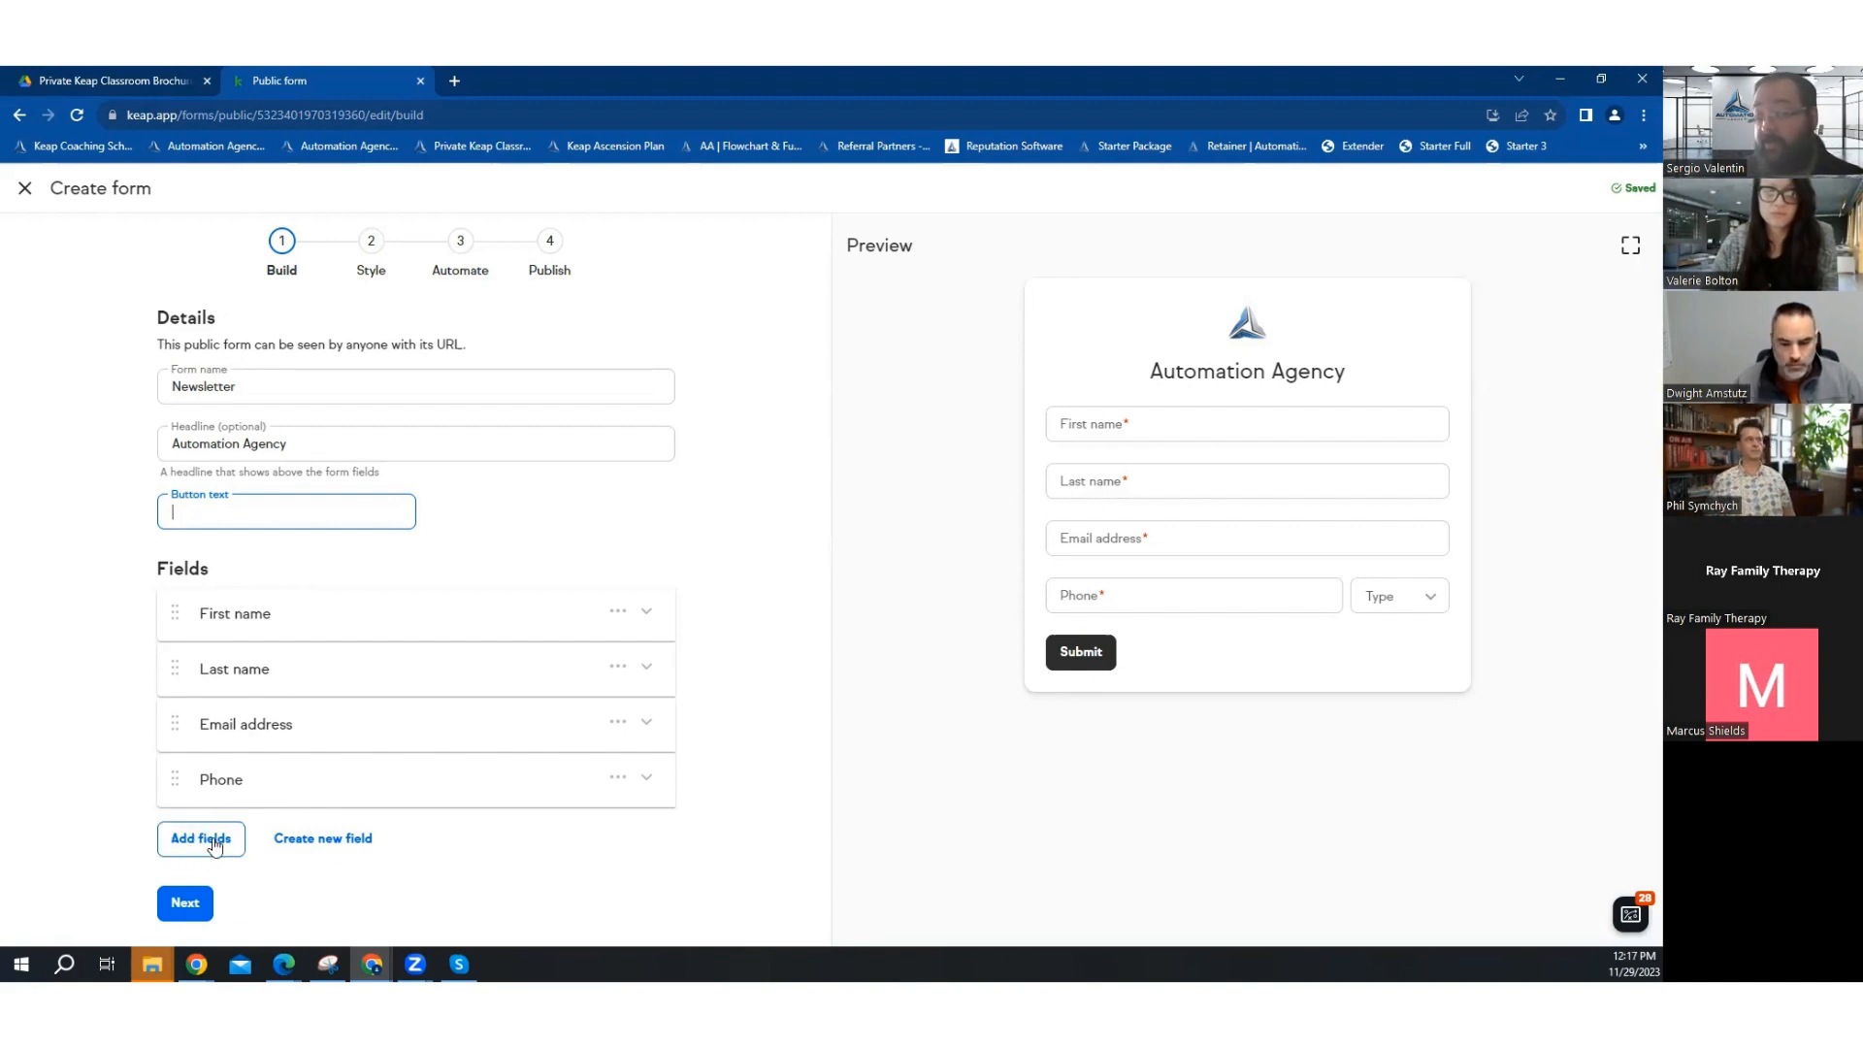
- Explore the field types for a new custom contact field, pick Currency, and close the dialog without creating the field
left_click(350, 849)
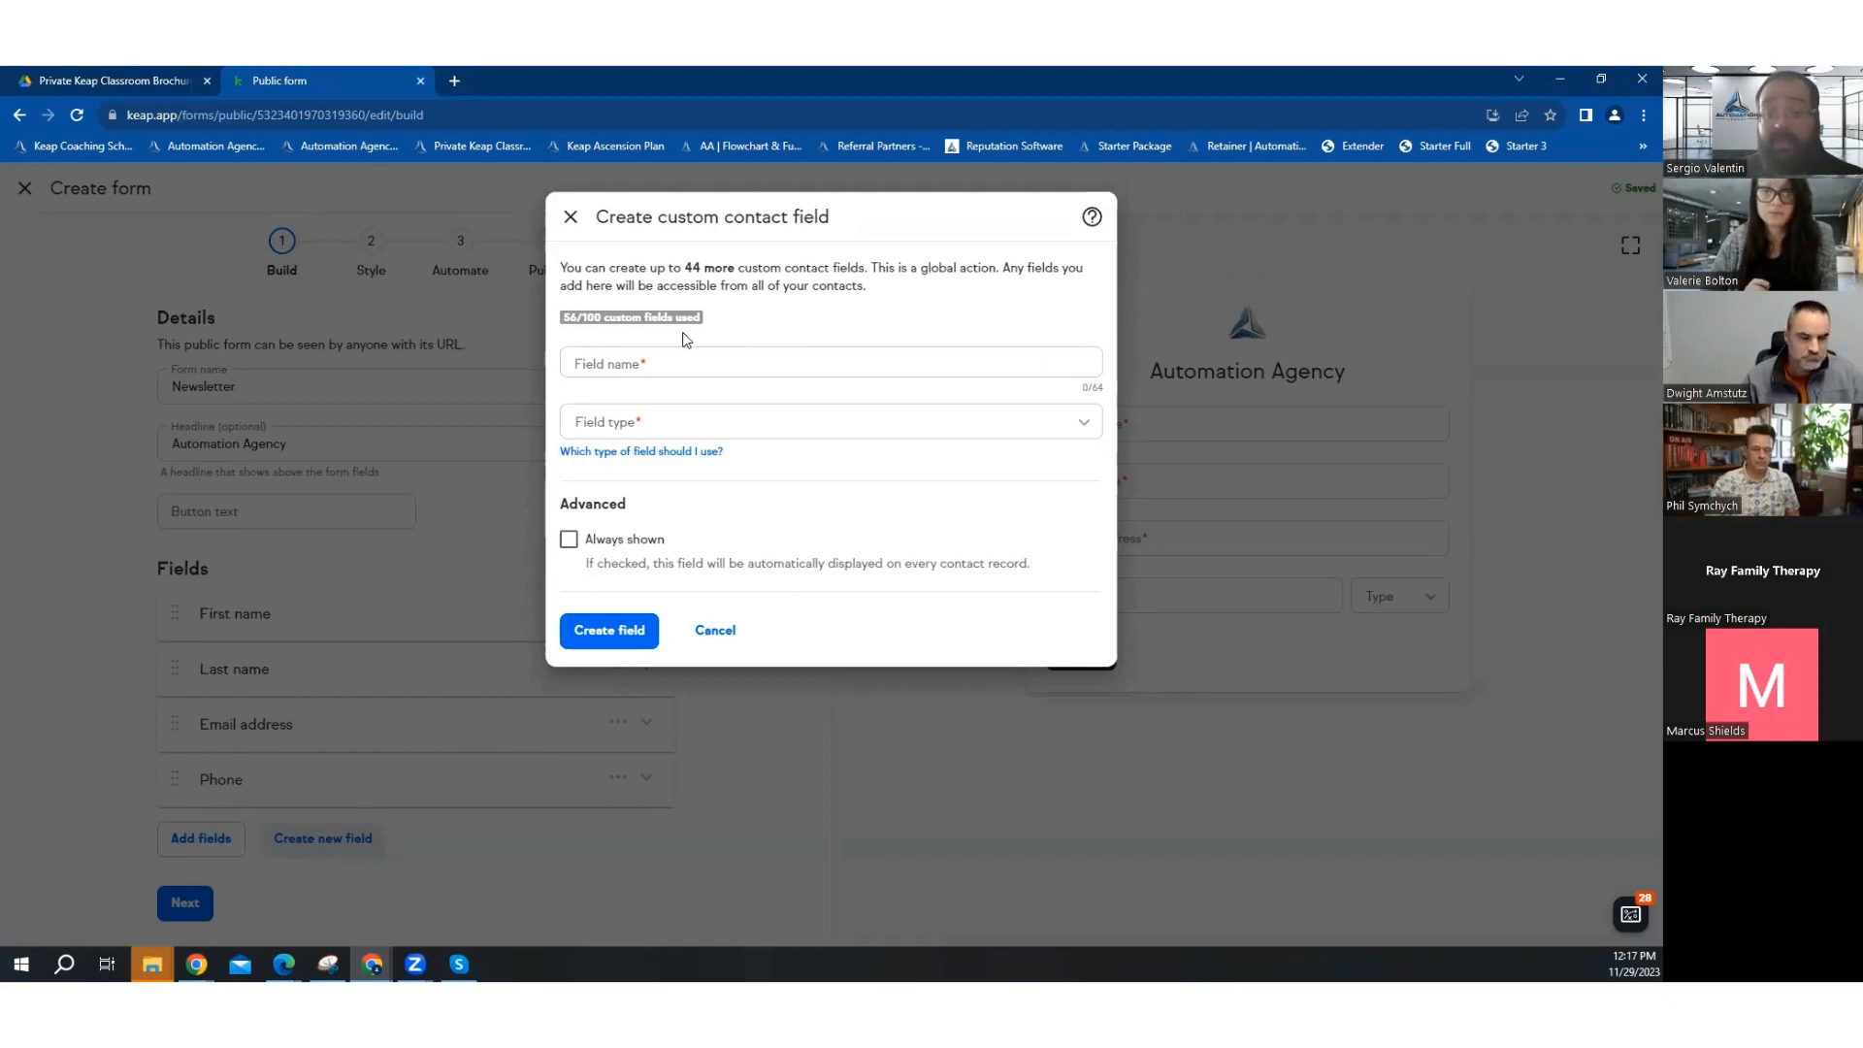
mouse_move(597, 316)
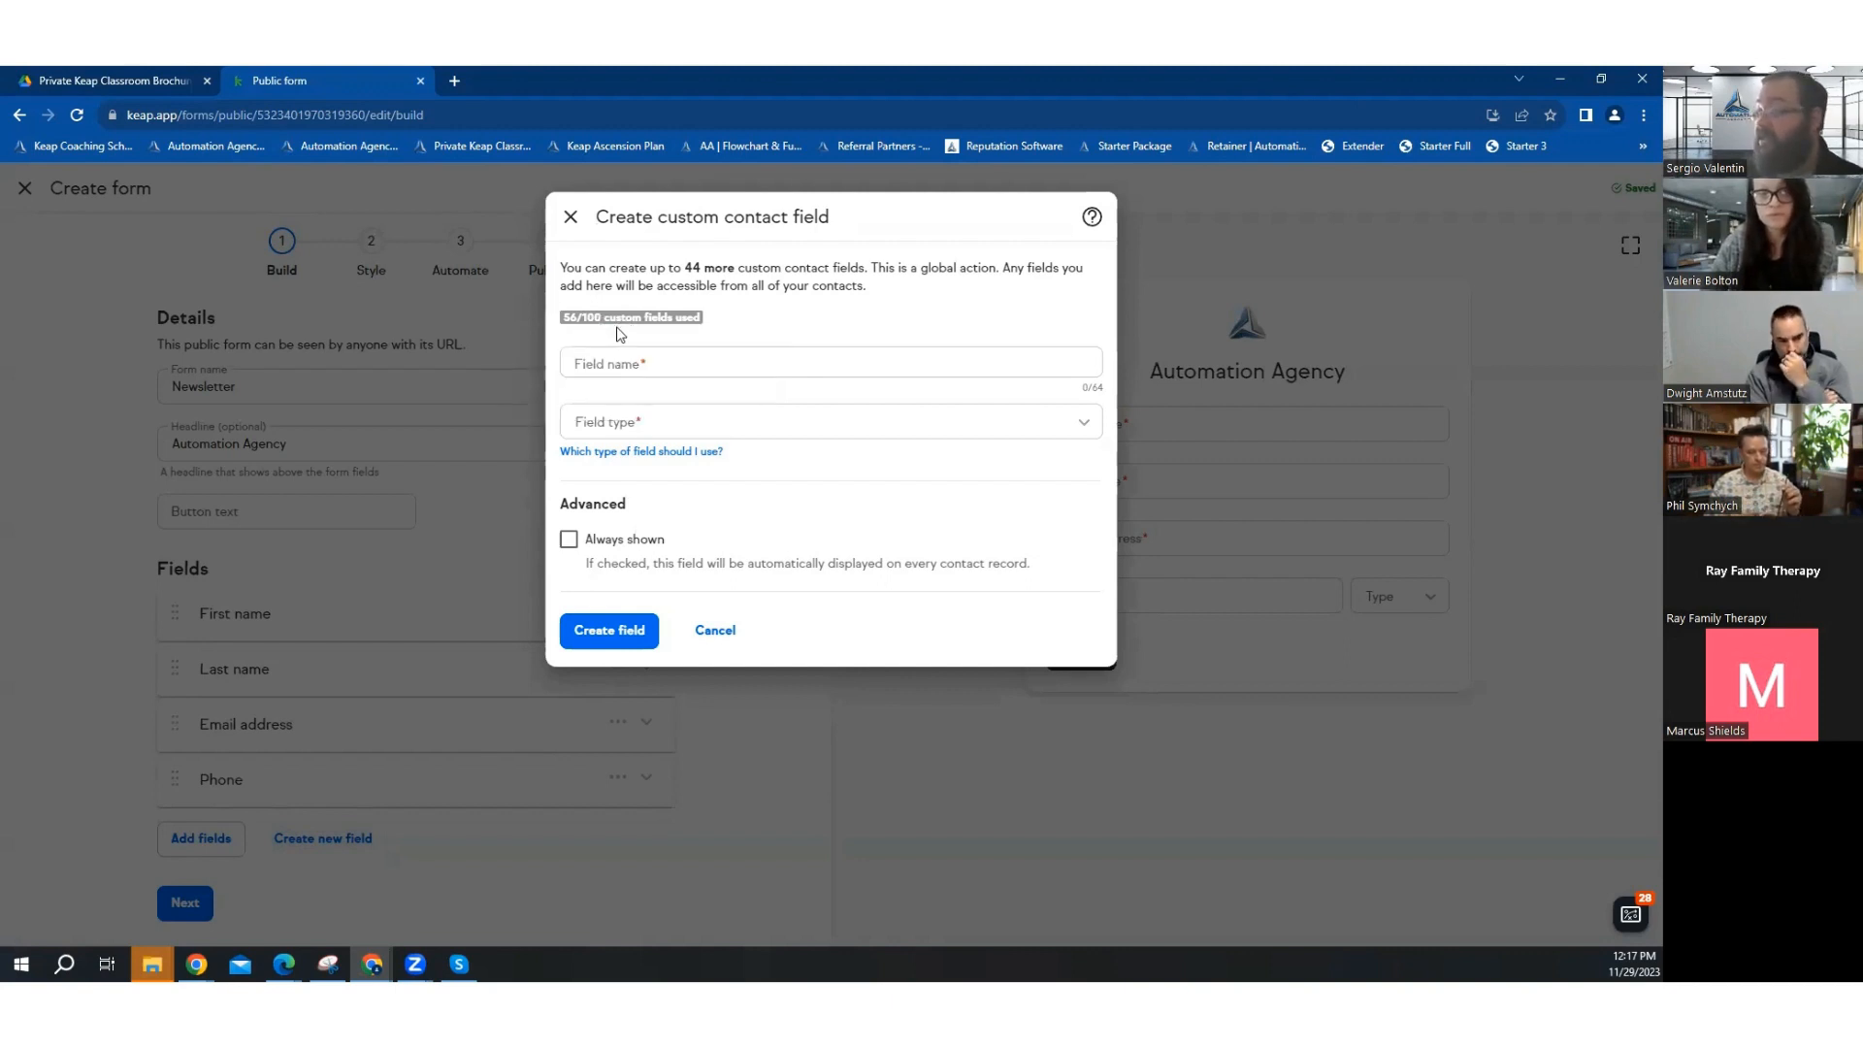
left_click(632, 358)
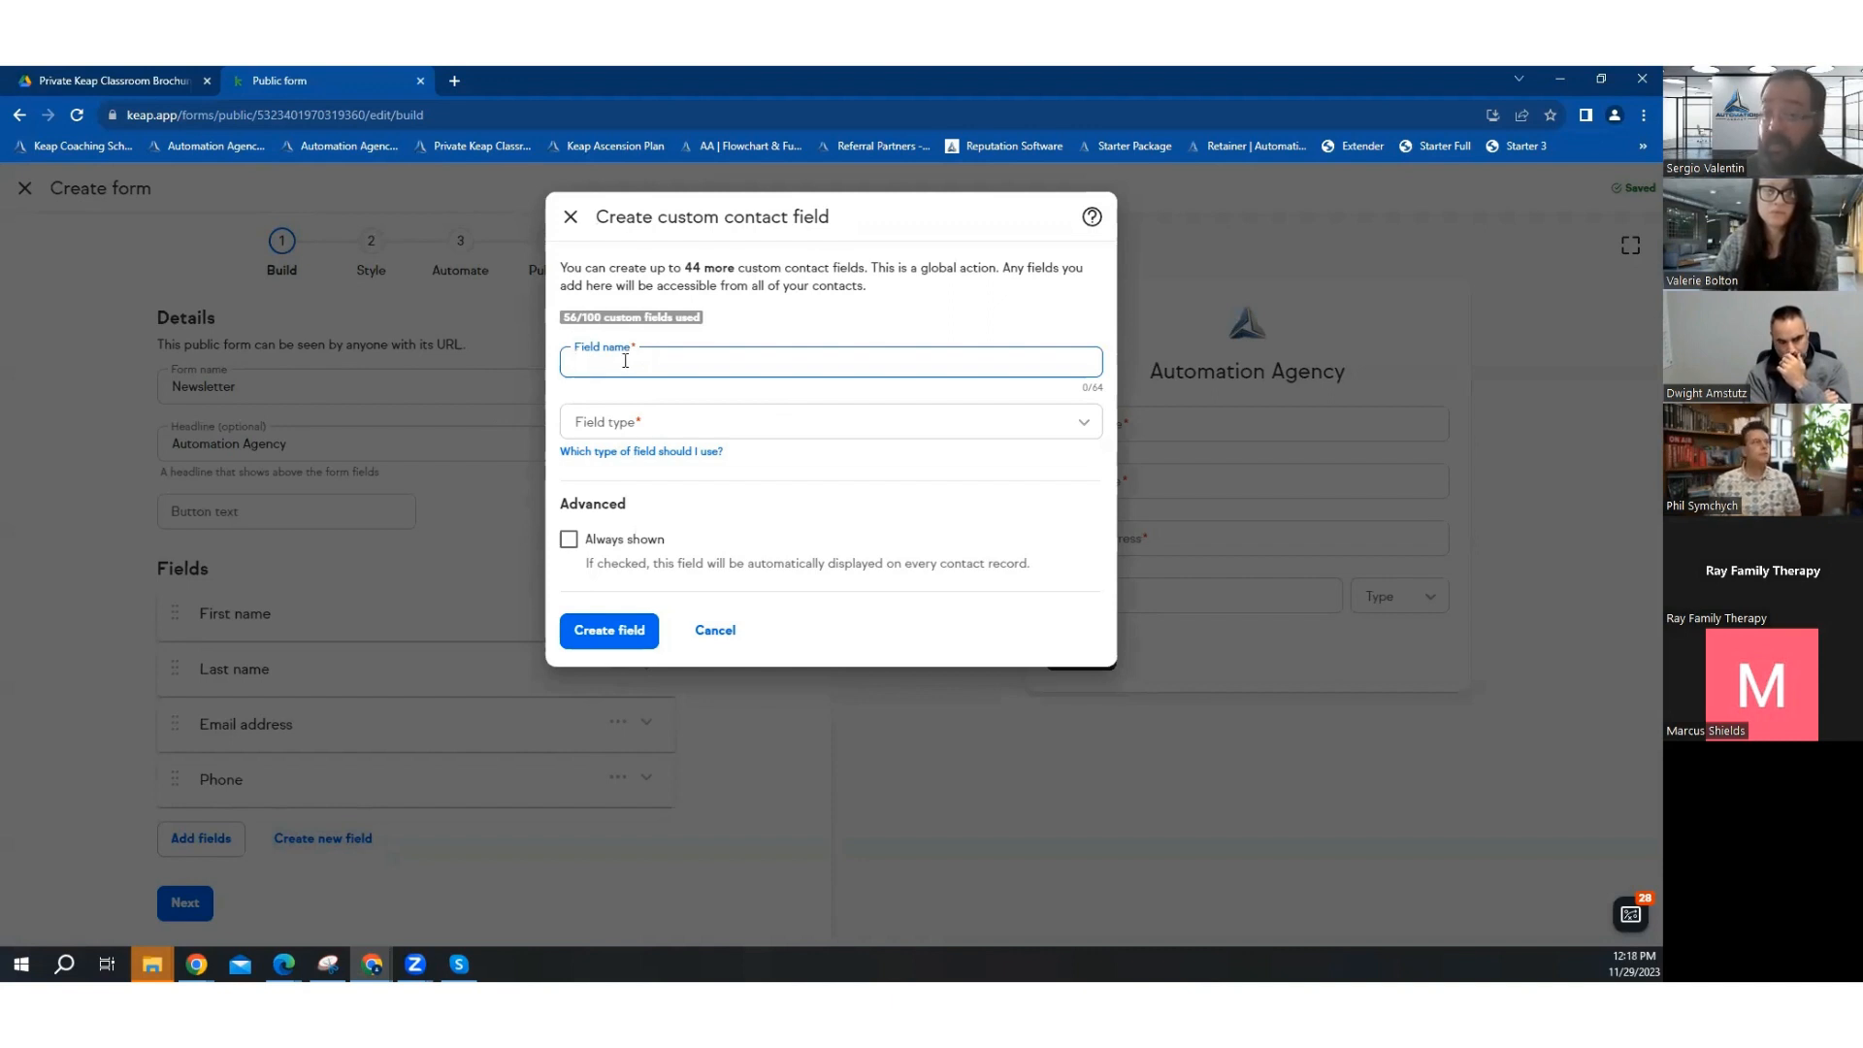
left_click(621, 421)
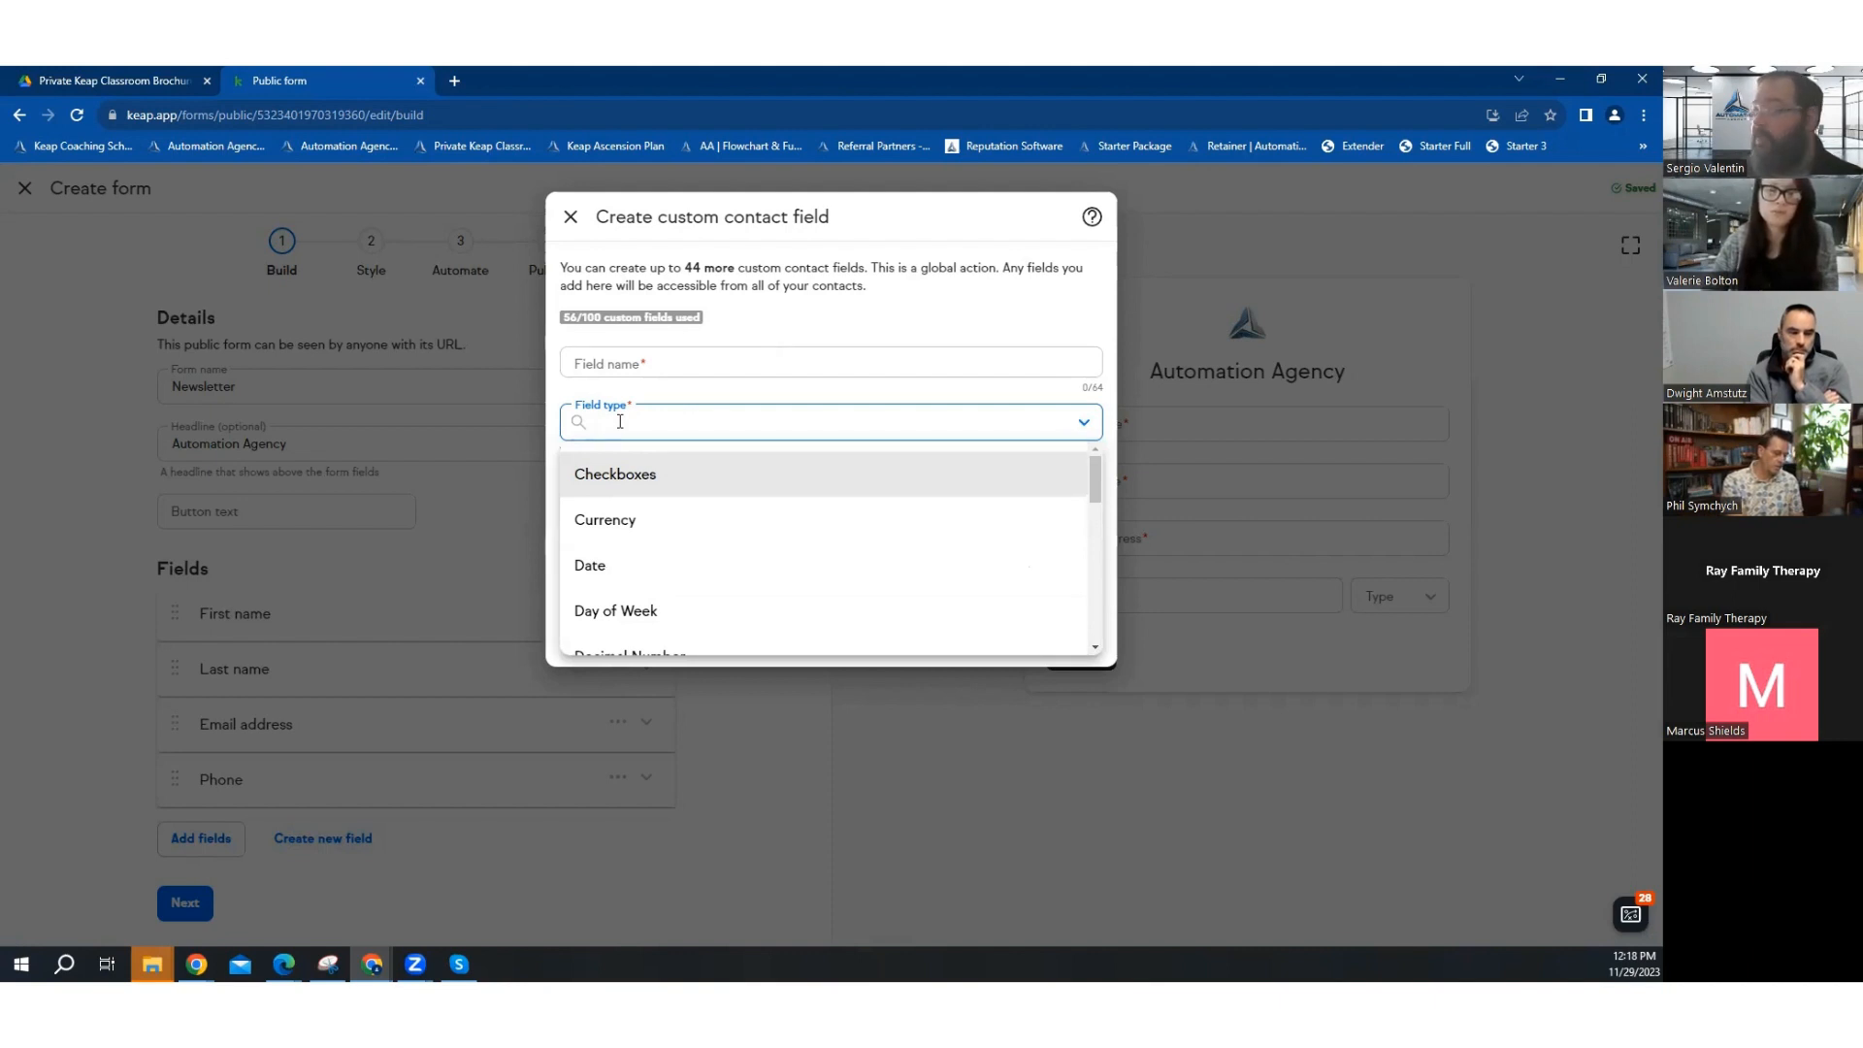
scroll(629, 512, "down", 5)
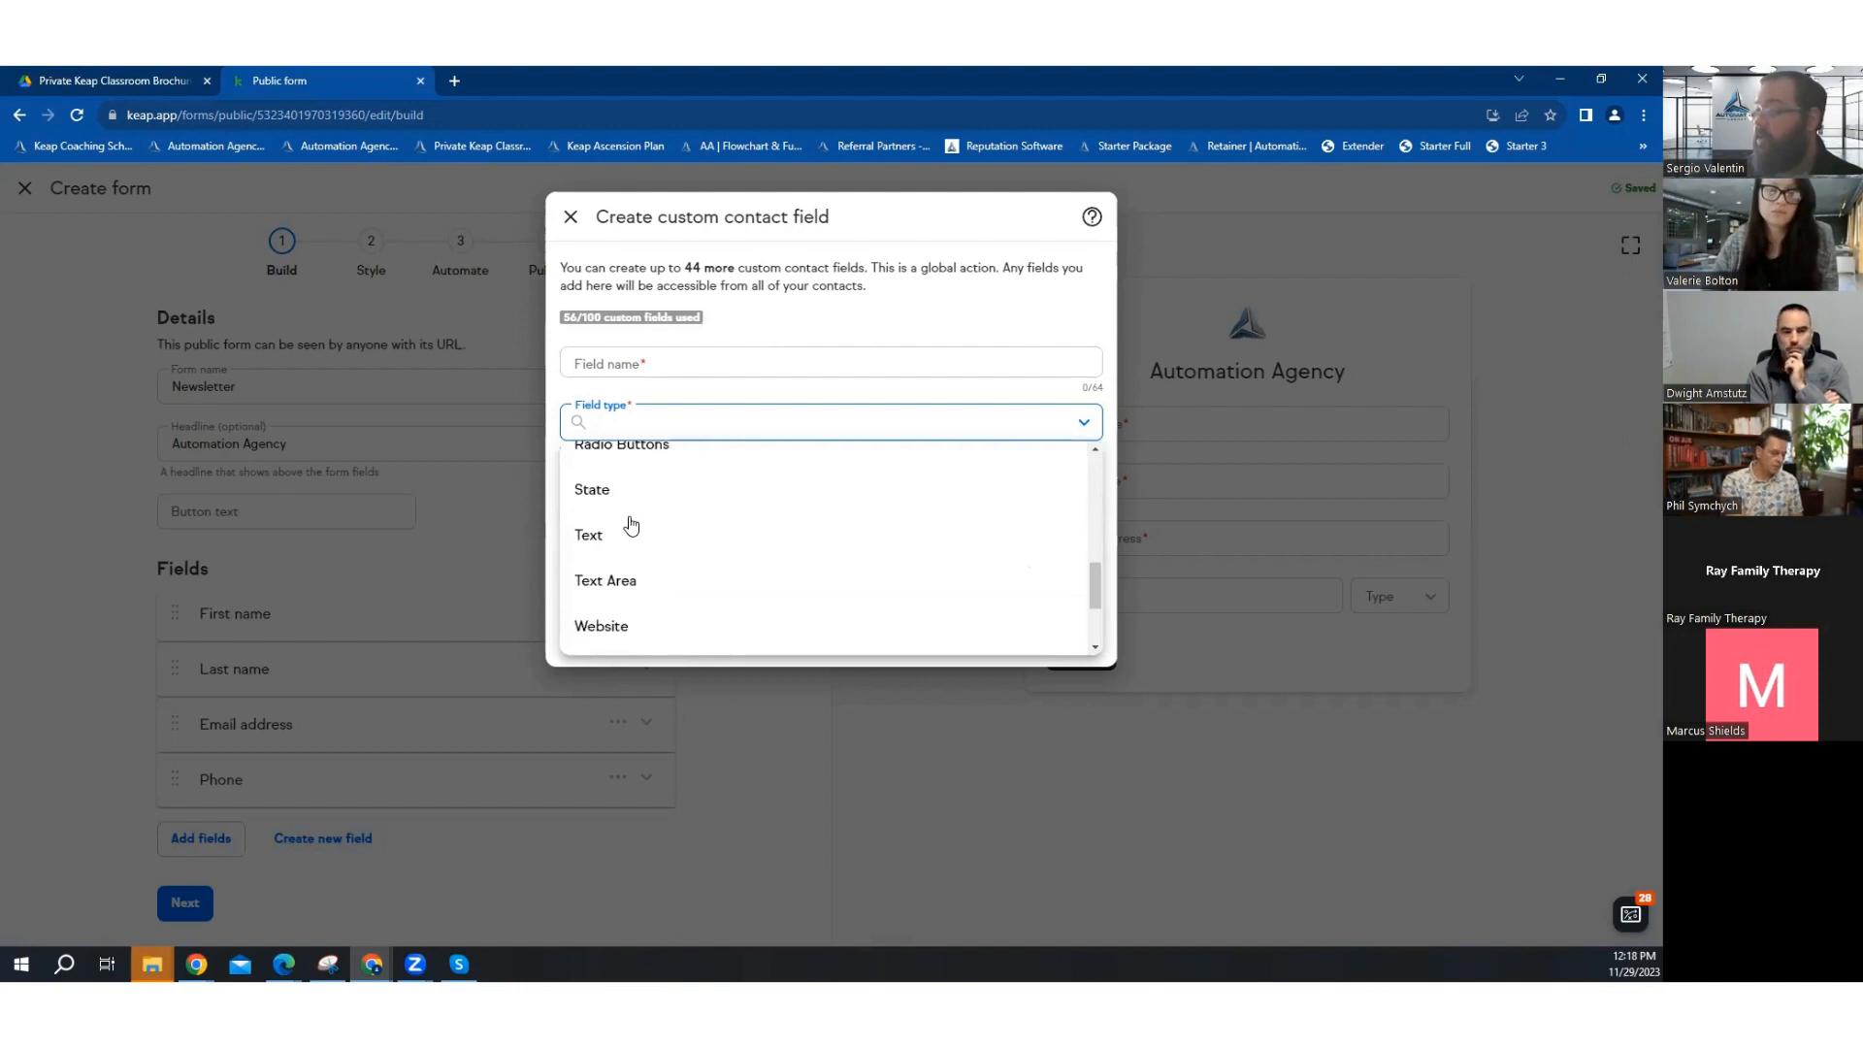
scroll(628, 524, "down", 1)
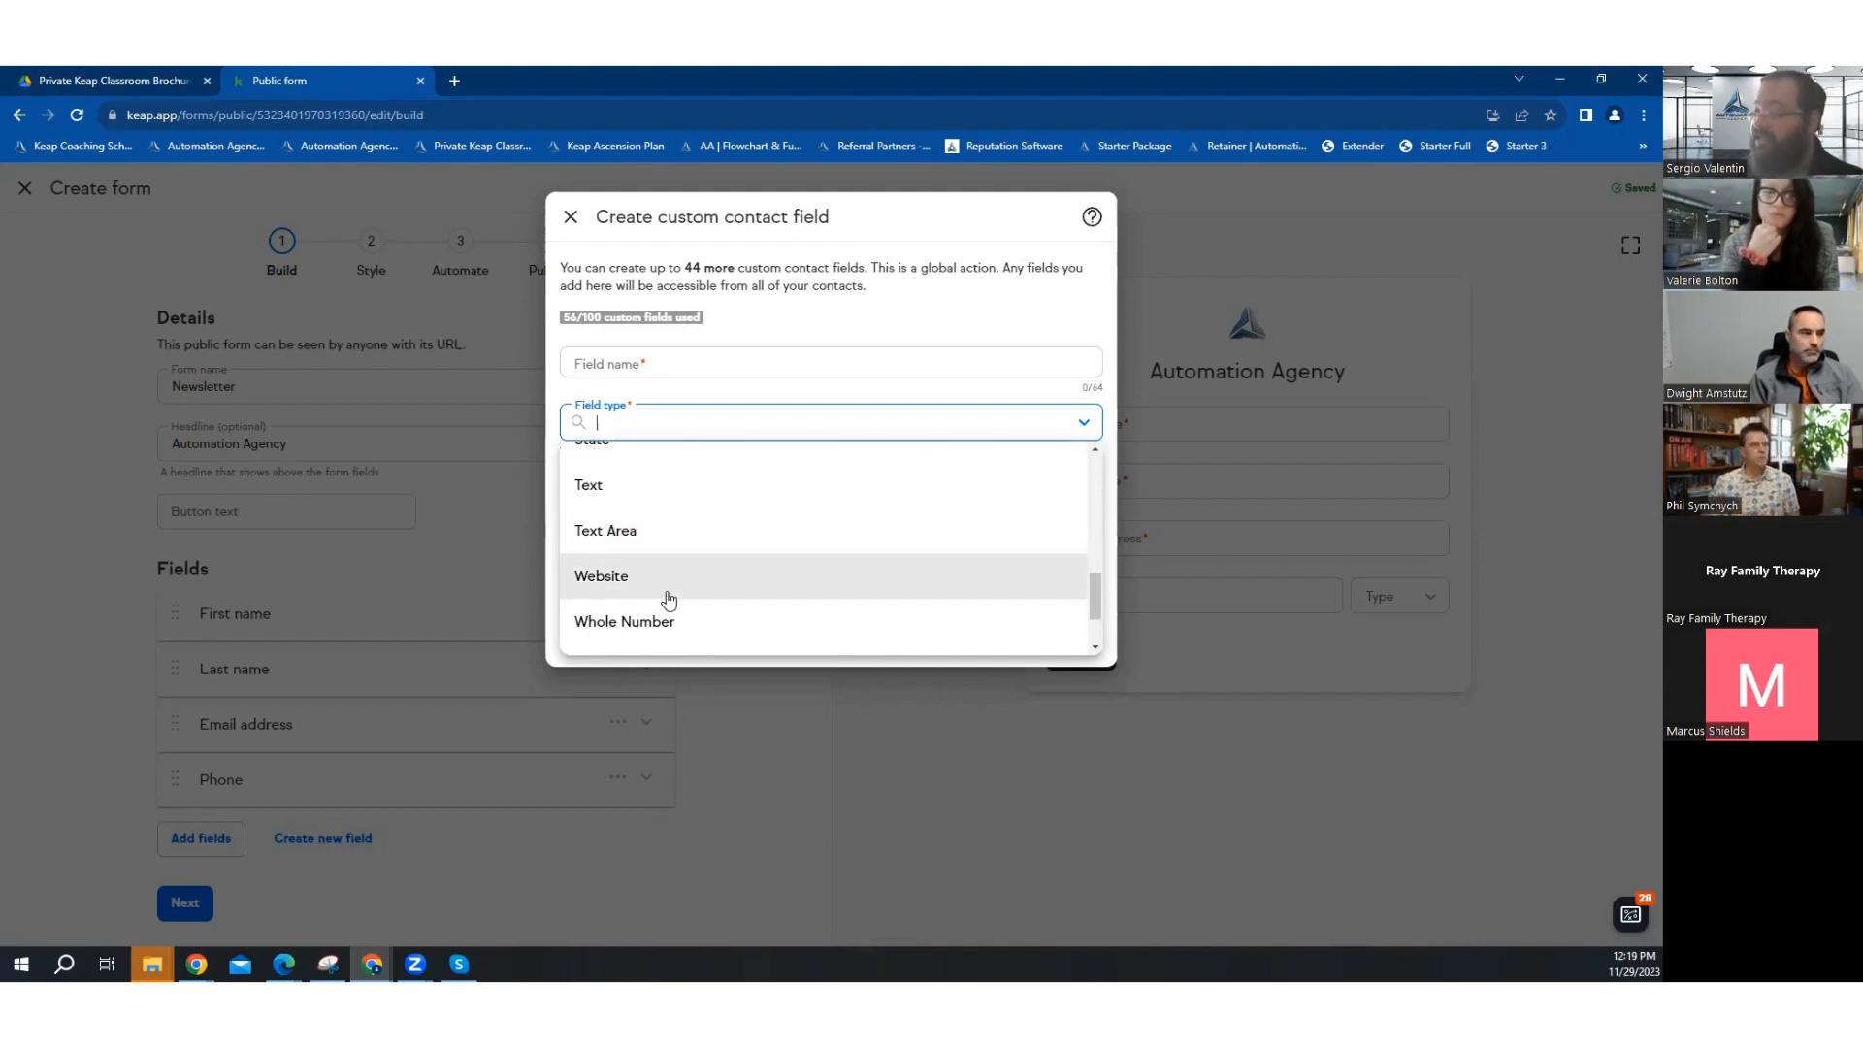
scroll(670, 598, "up", 6)
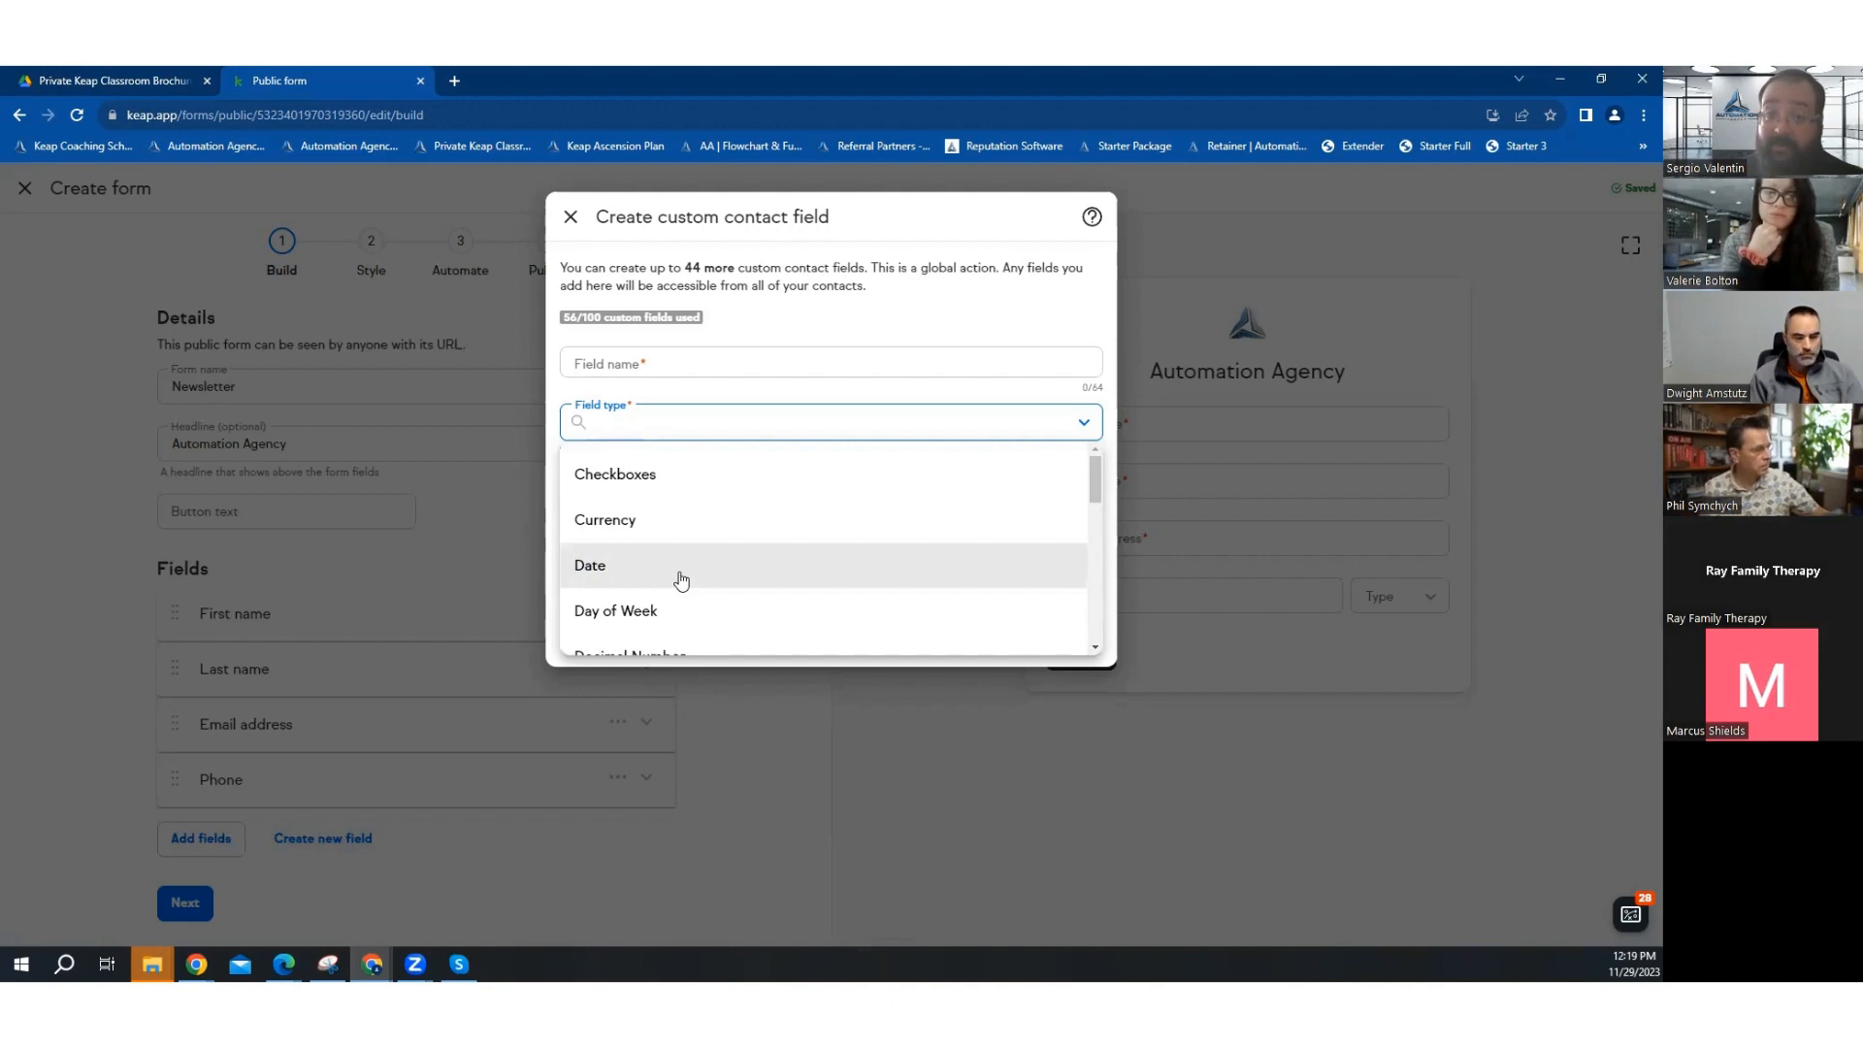
left_click(666, 525)
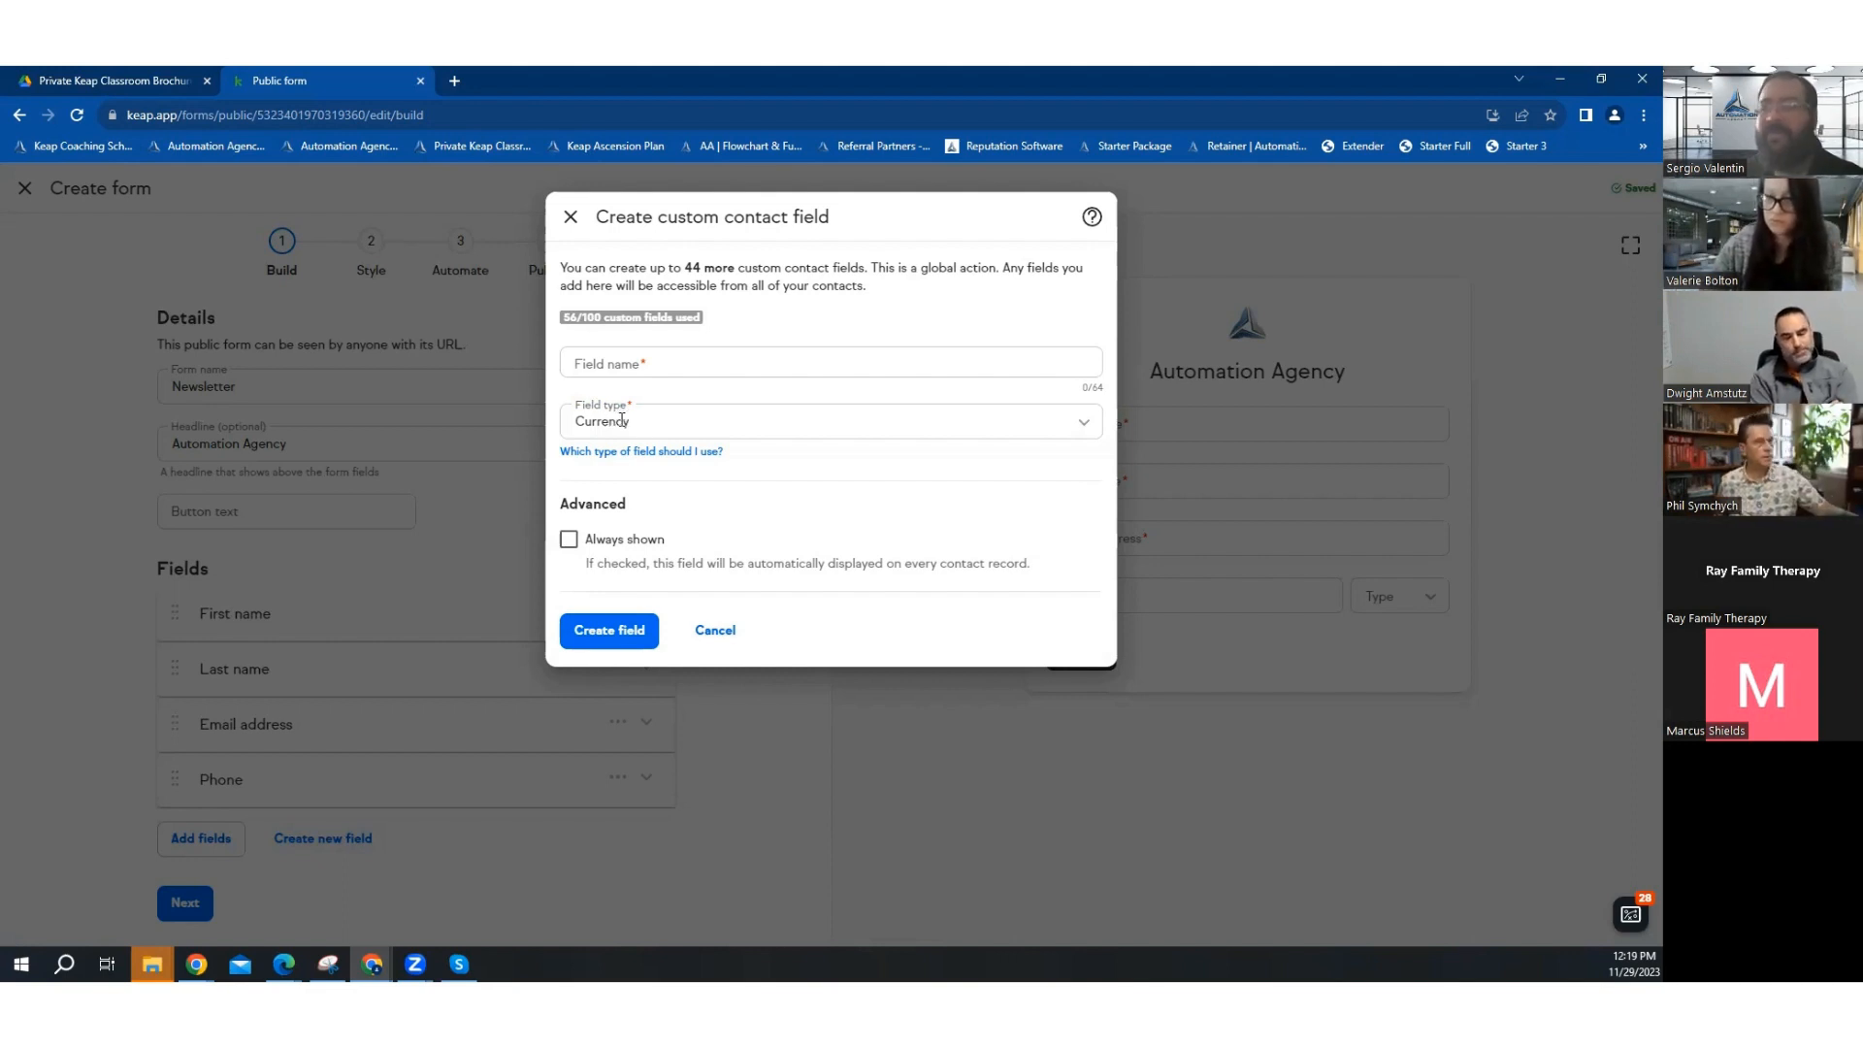
left_click(570, 217)
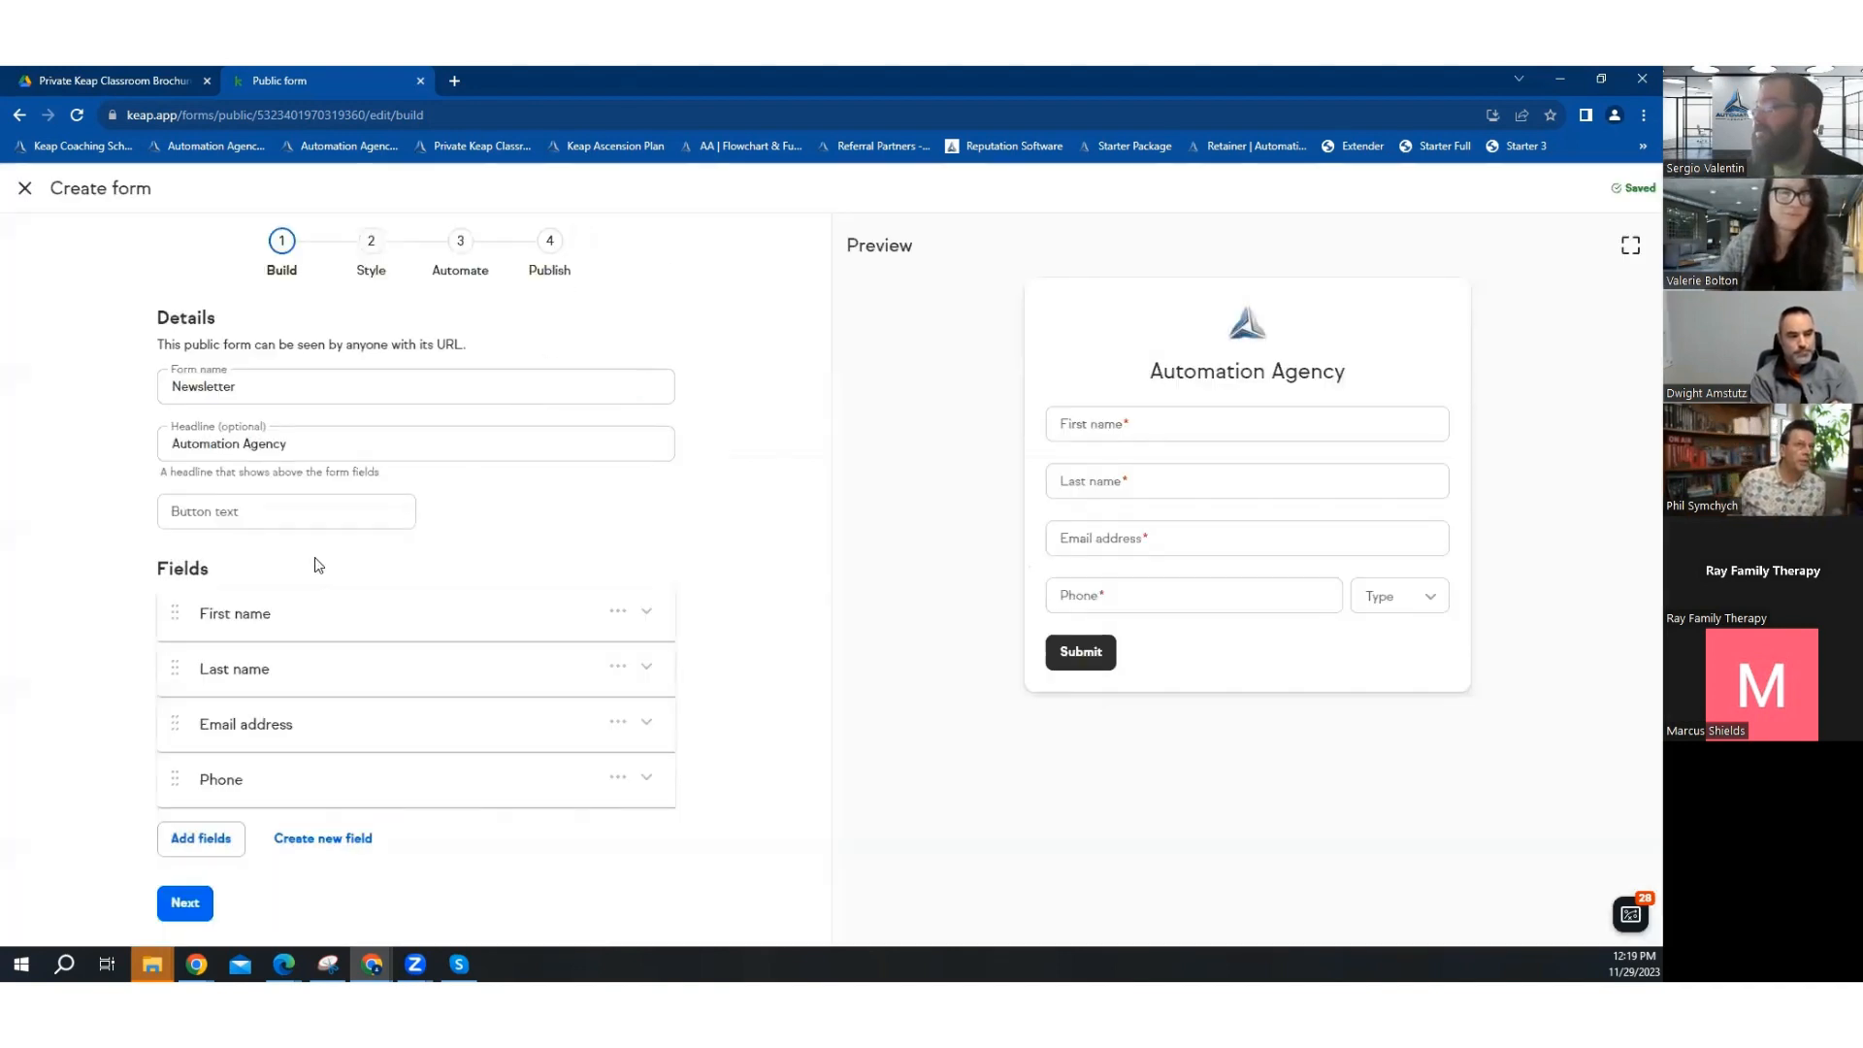
- Add the internal Add Note field below Phone on the form and continue to the Style stage
left_click(233, 836)
left_click(344, 841)
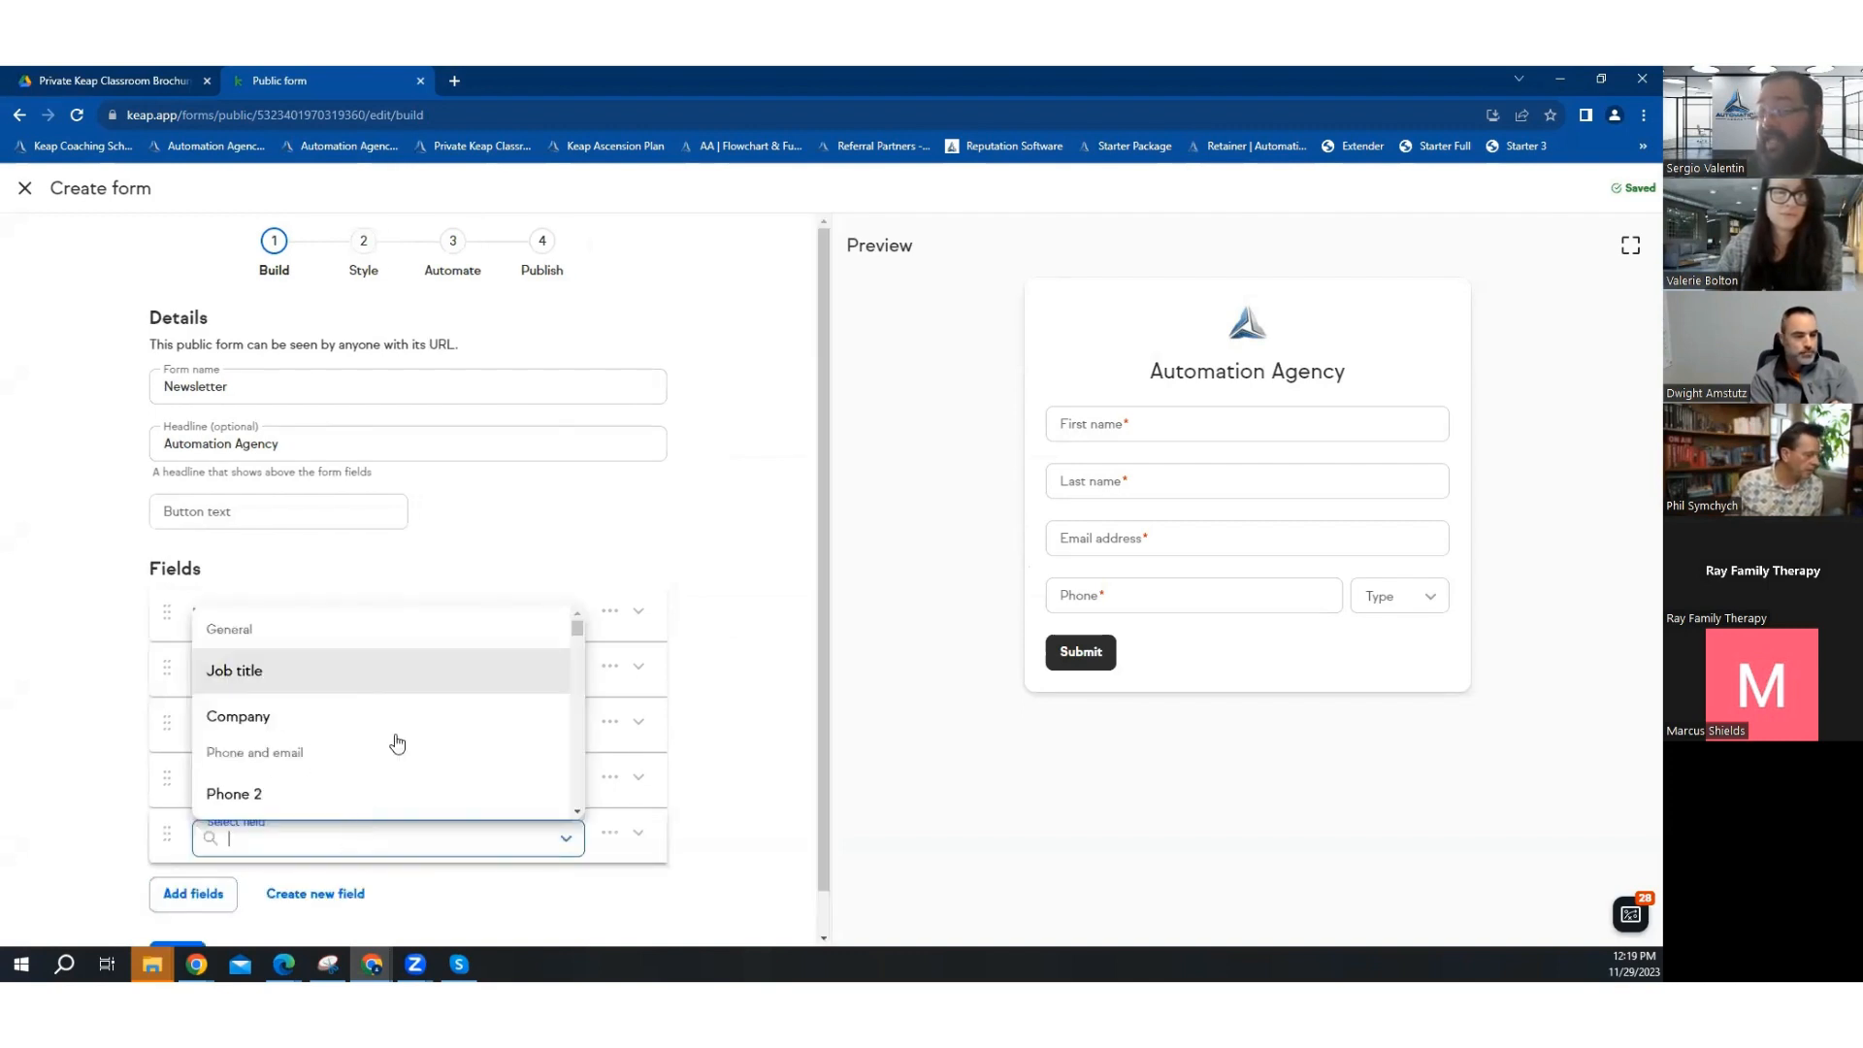
scroll(395, 744, "down", 5)
scroll(397, 745, "down", 5)
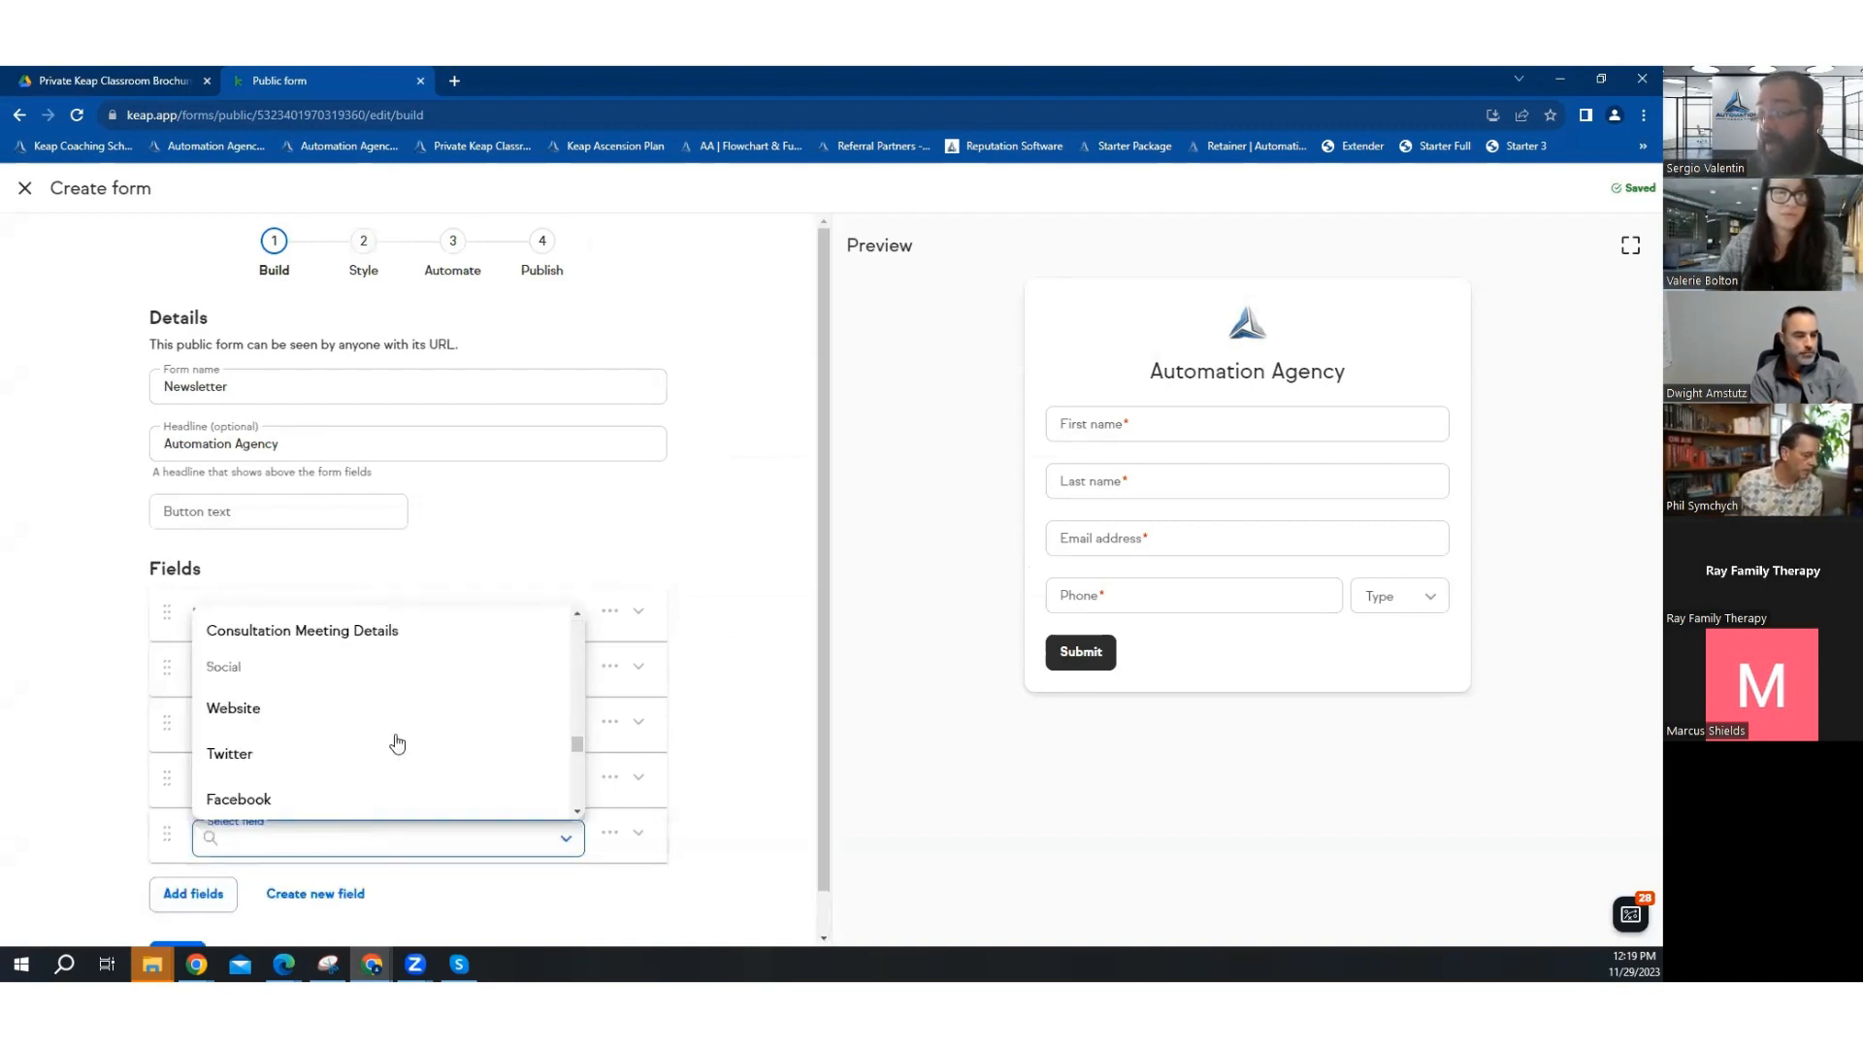
scroll(397, 744, "down", 5)
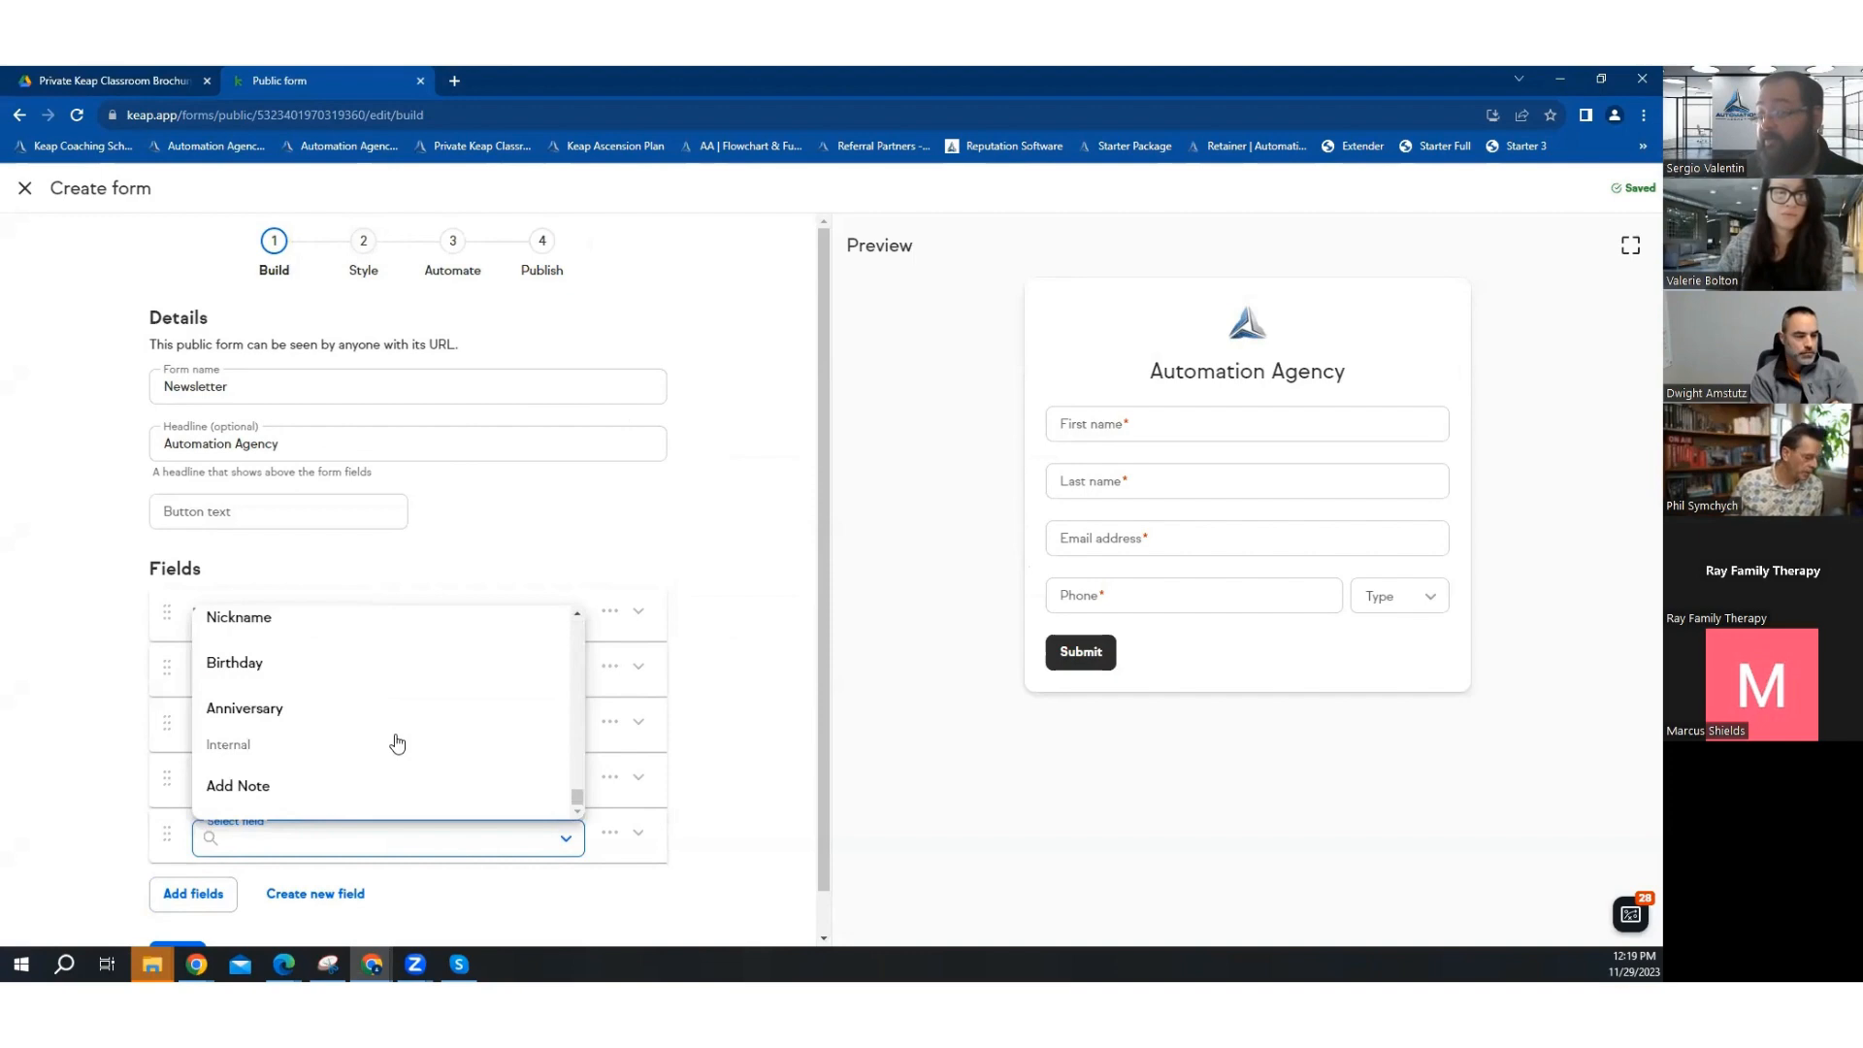
left_click(258, 784)
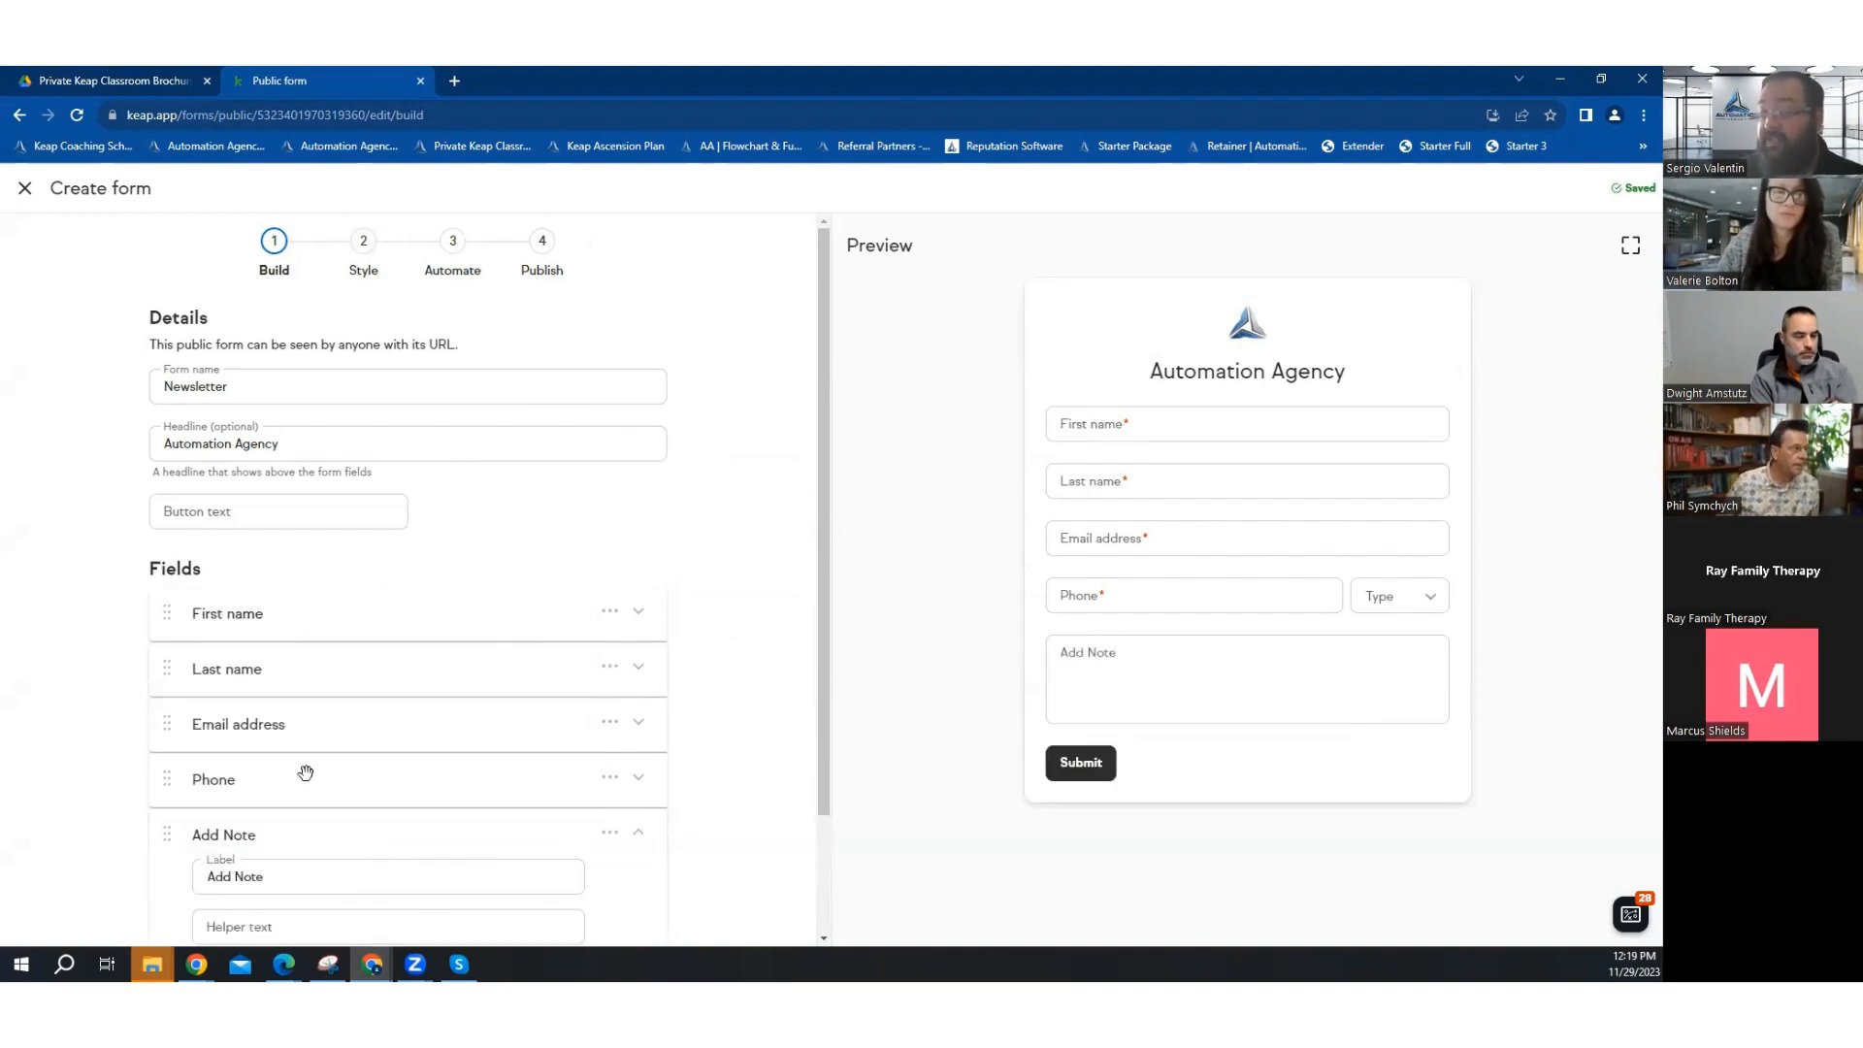
scroll(308, 771, "down", 2)
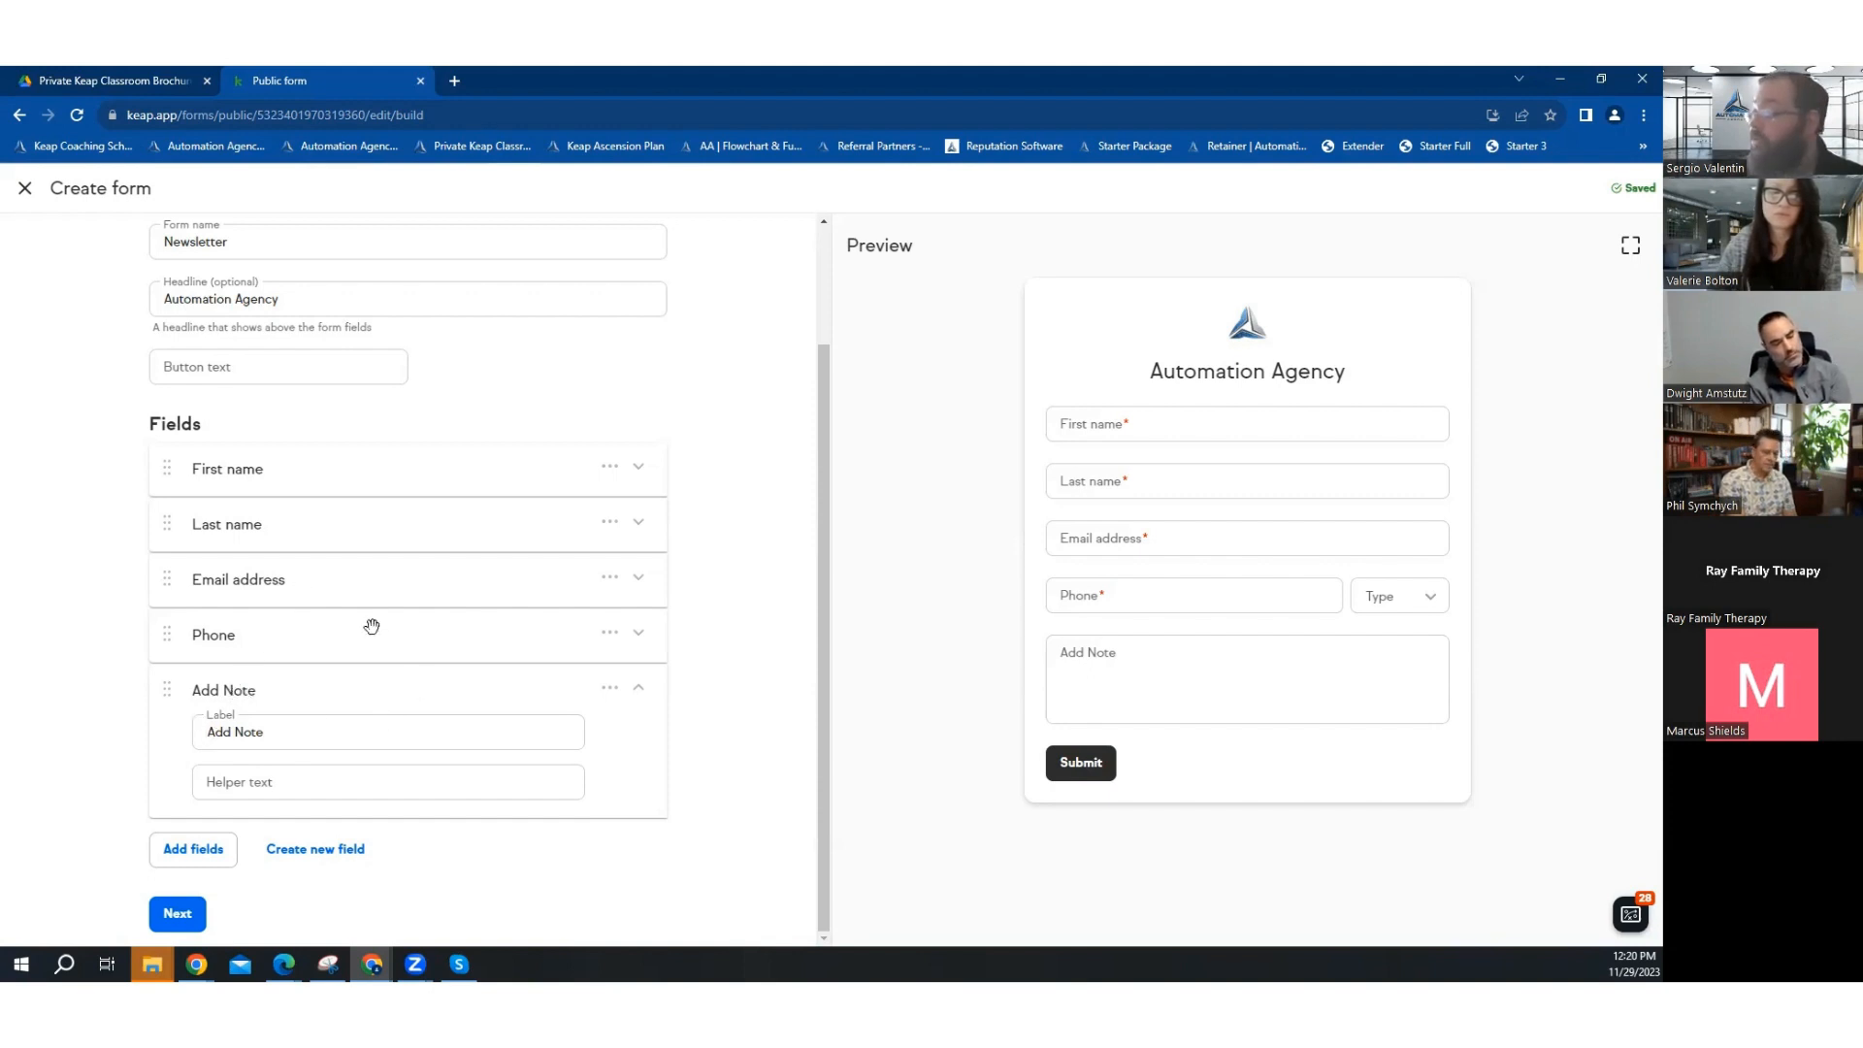
left_click(177, 913)
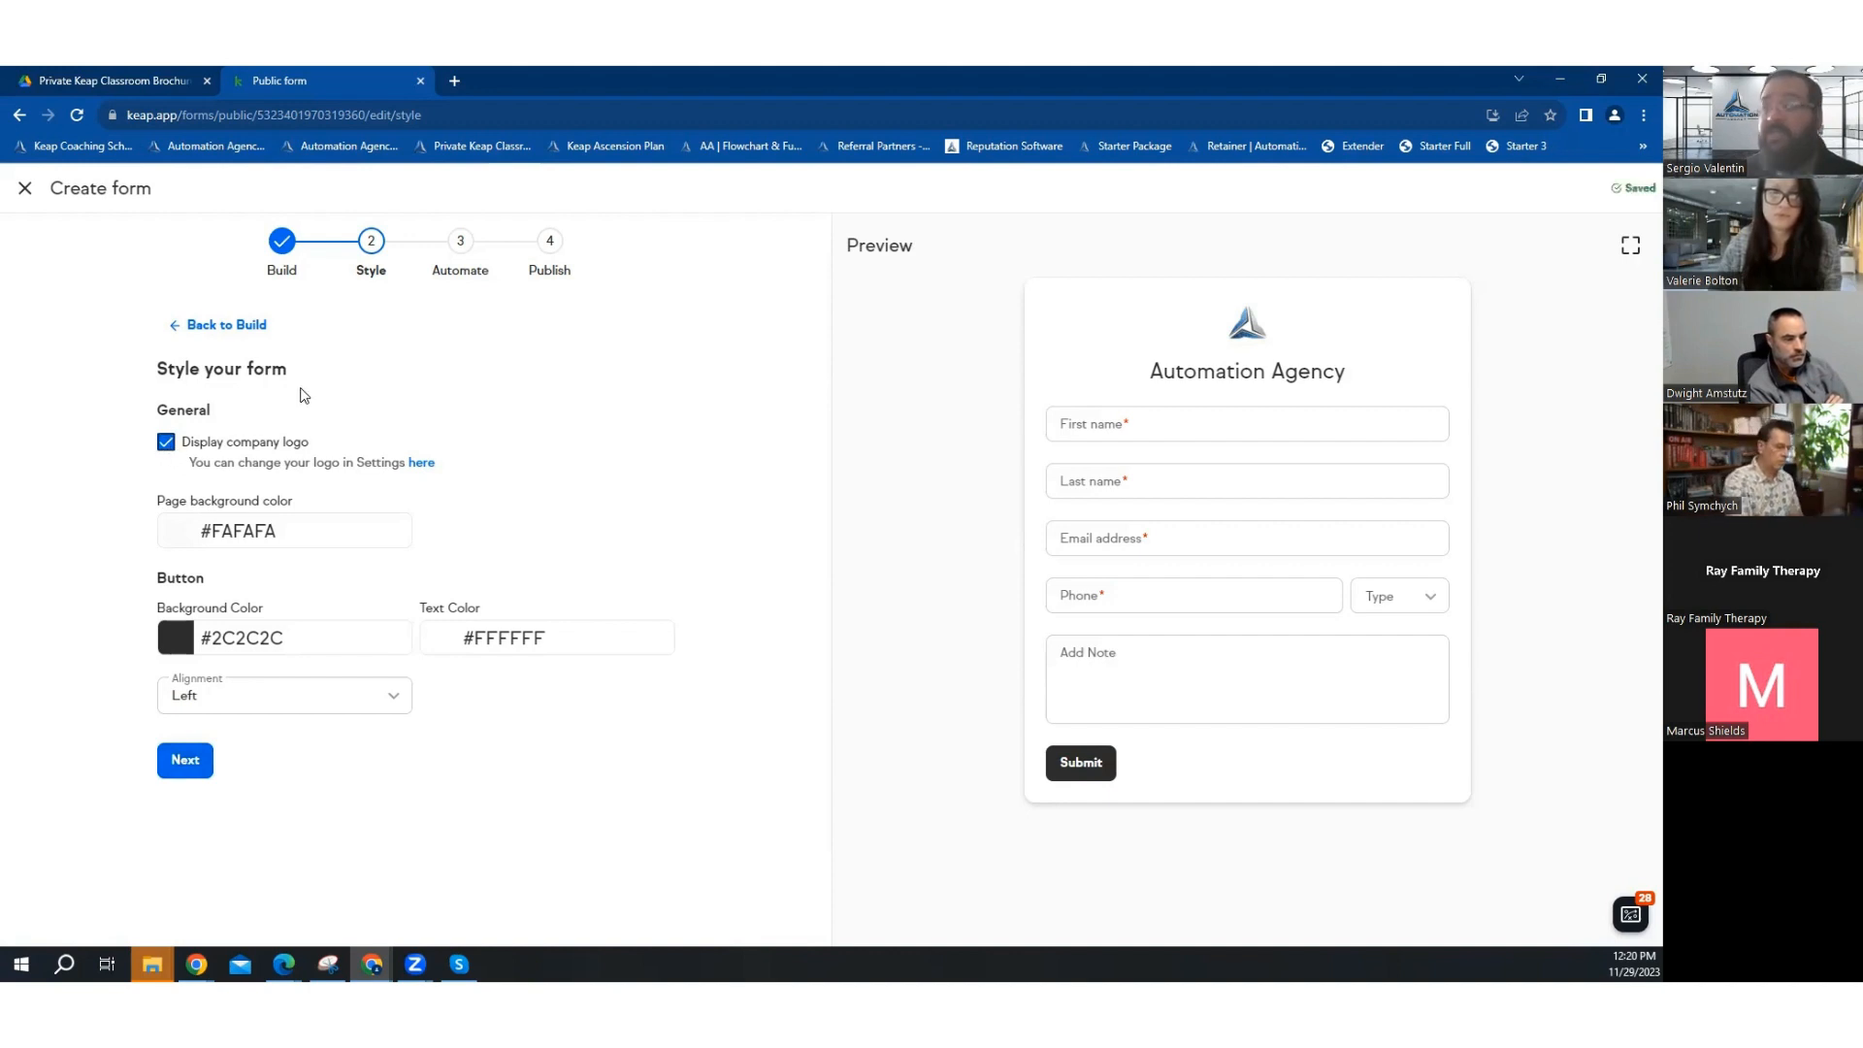
- Hide the company logo and show it again, and set the page background color to red #E60808
left_click(167, 442)
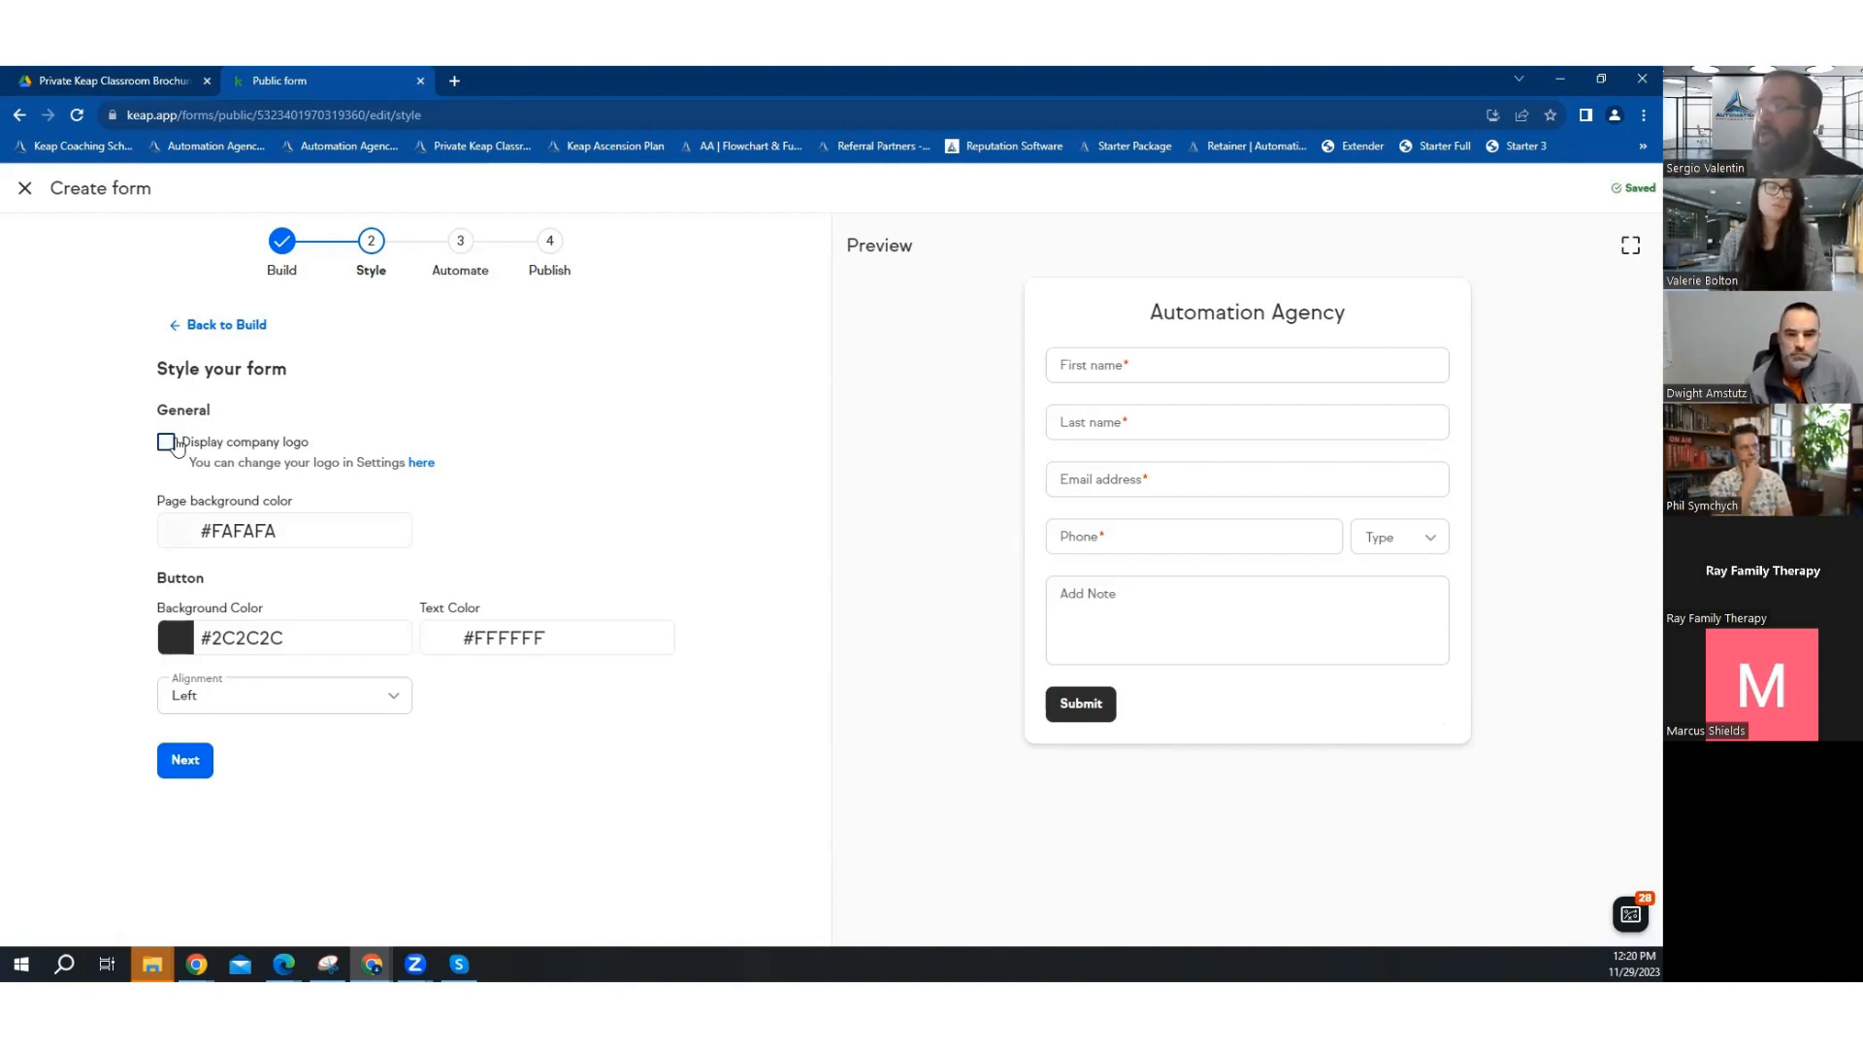
left_click(167, 442)
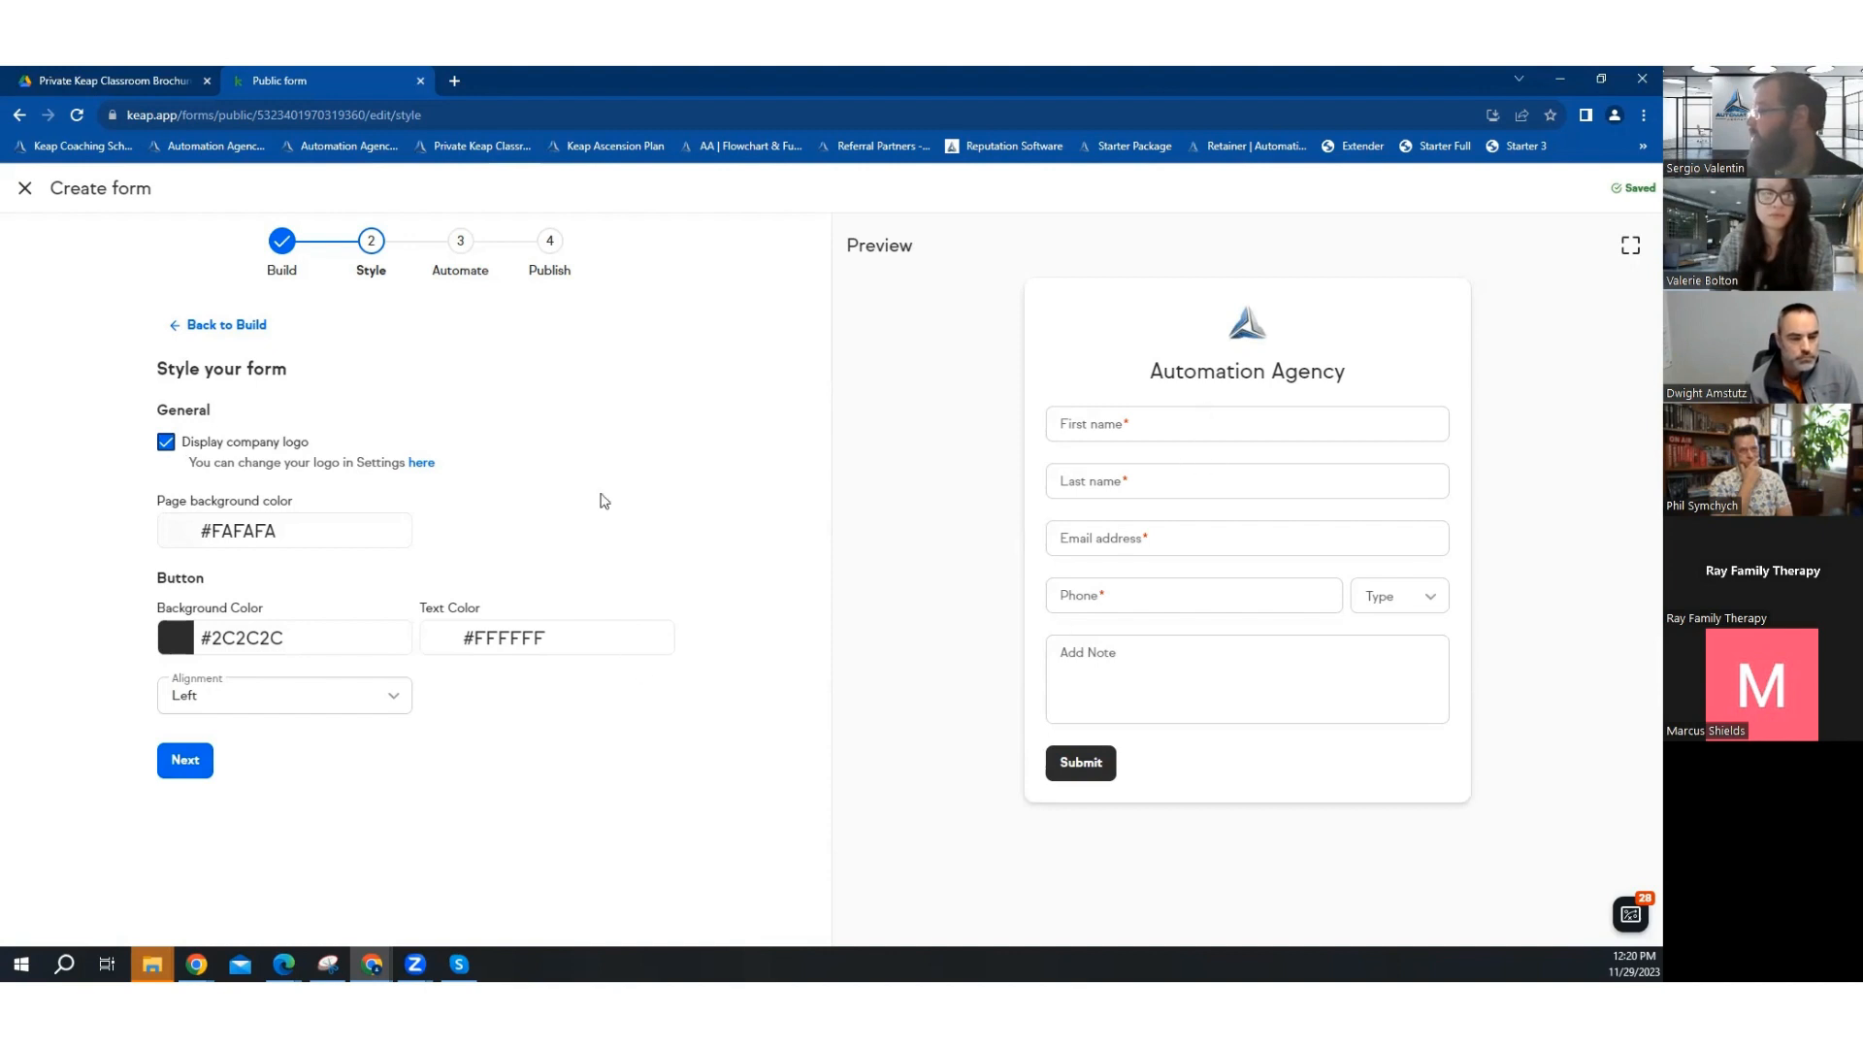
left_click(344, 524)
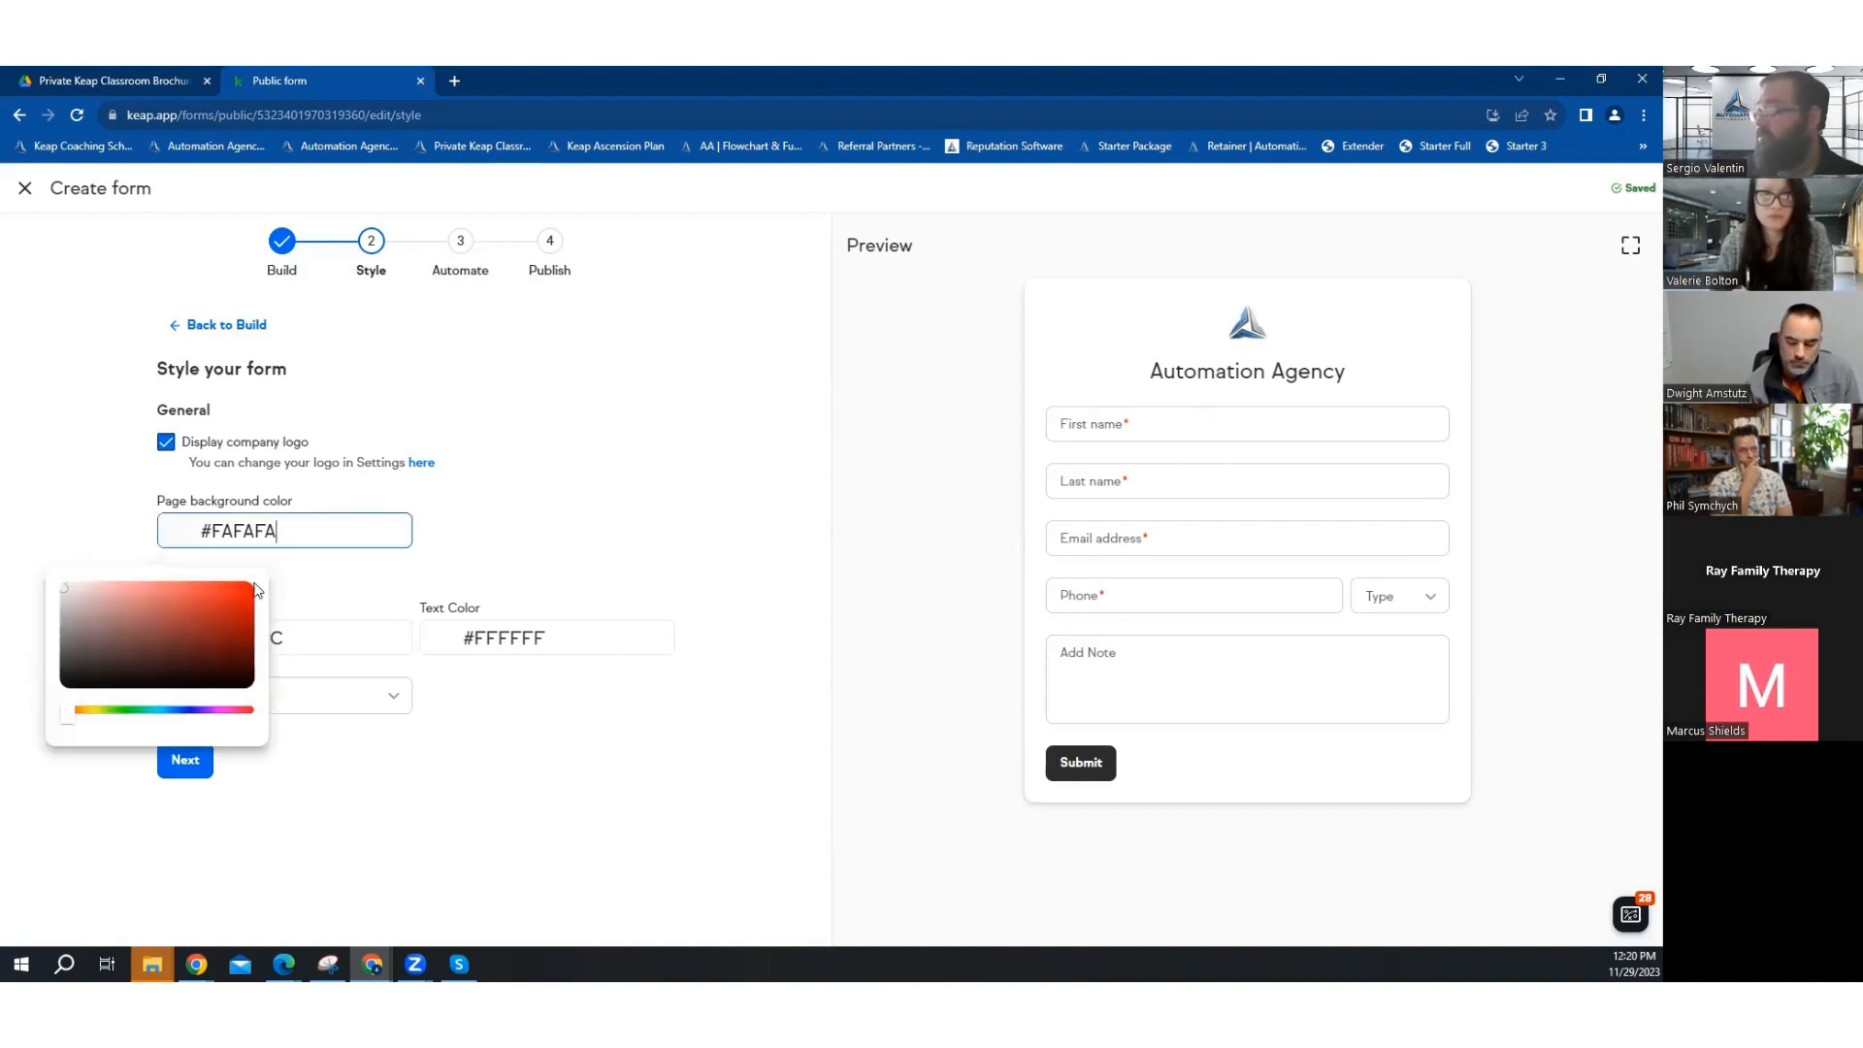
left_click(249, 596)
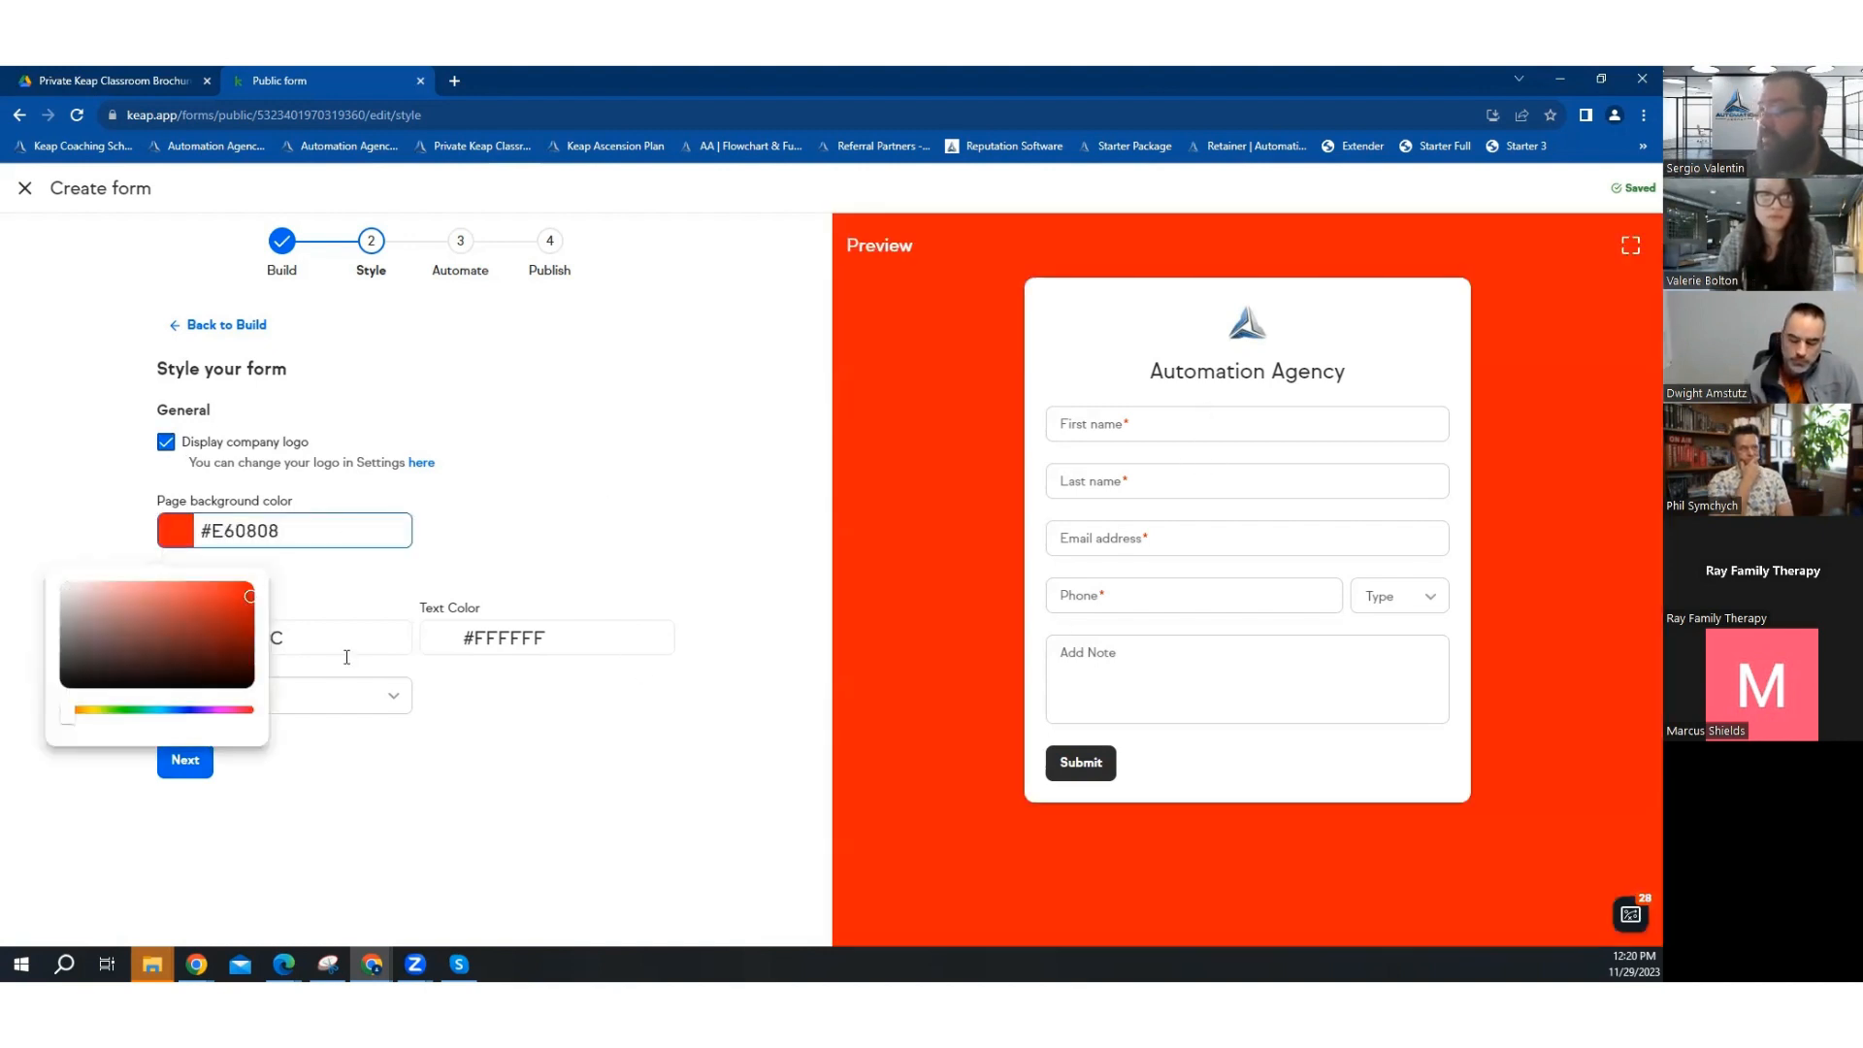
- Set the button's text color to dark blue #191F8C
left_click(442, 640)
left_click(333, 758)
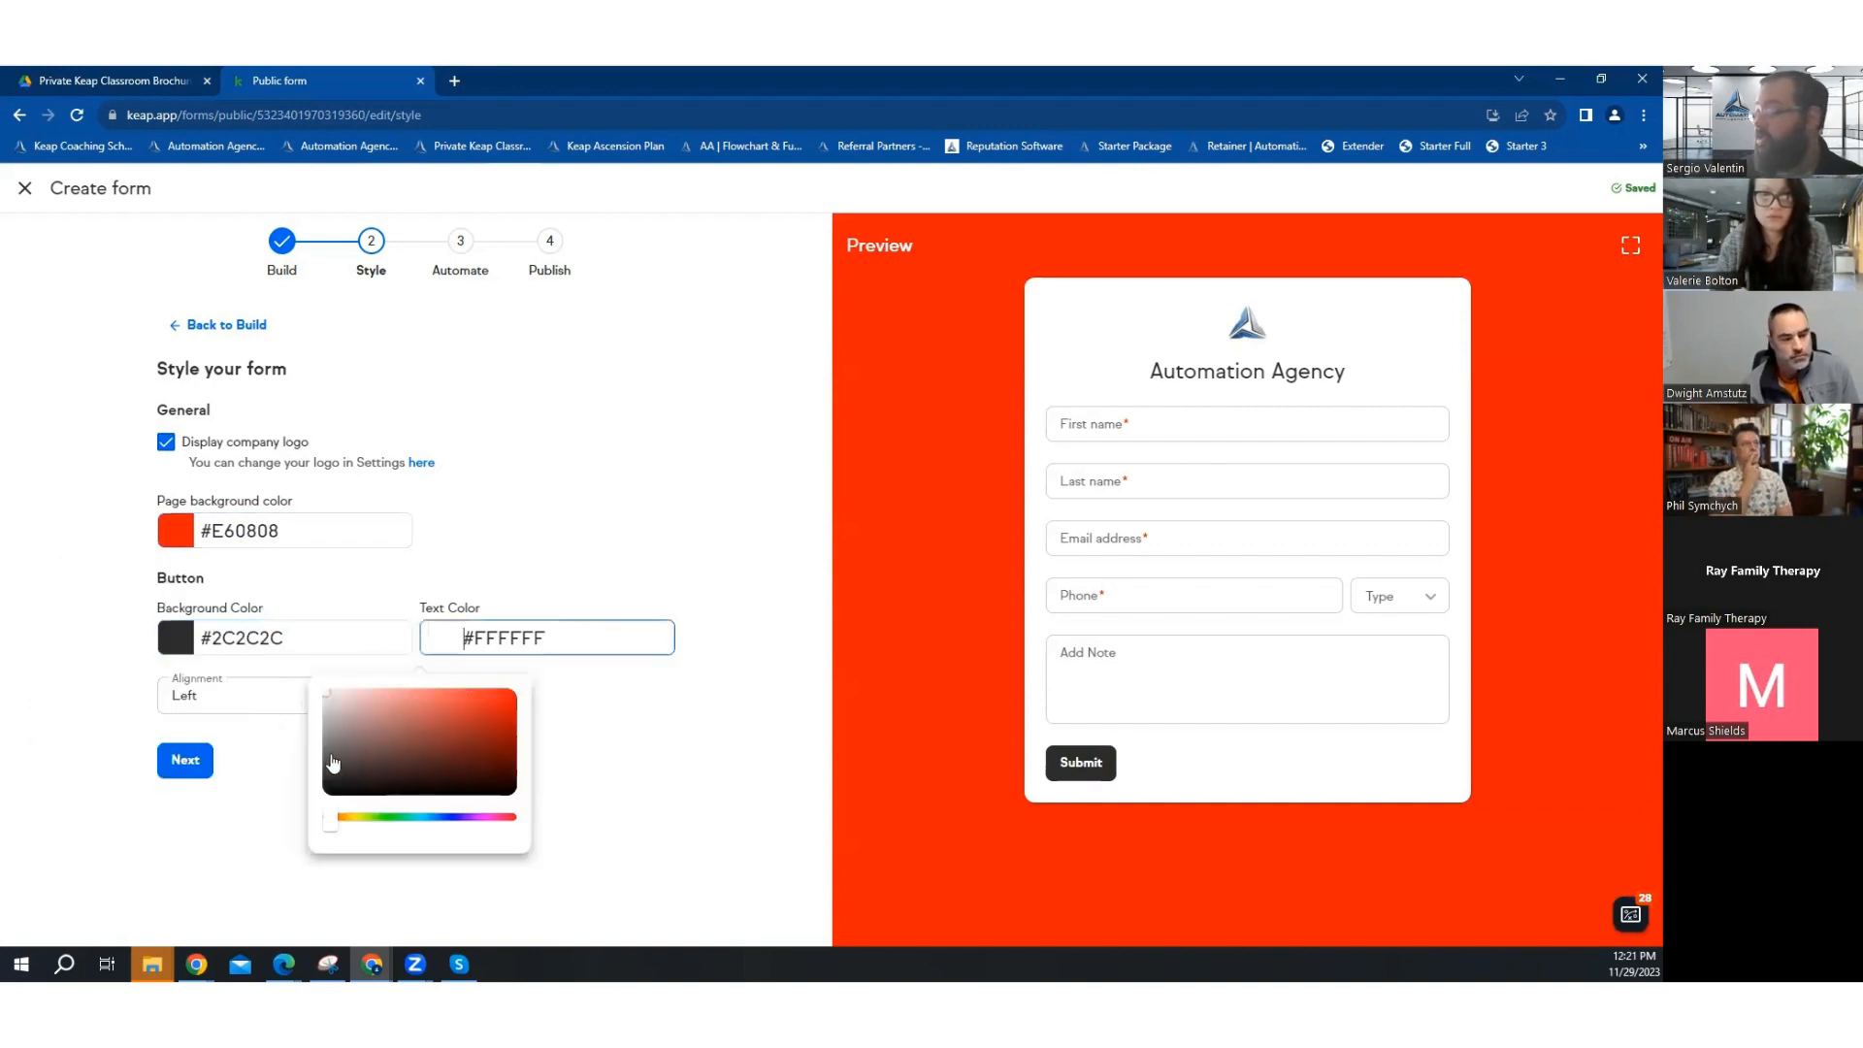
left_click(468, 722)
left_click(447, 820)
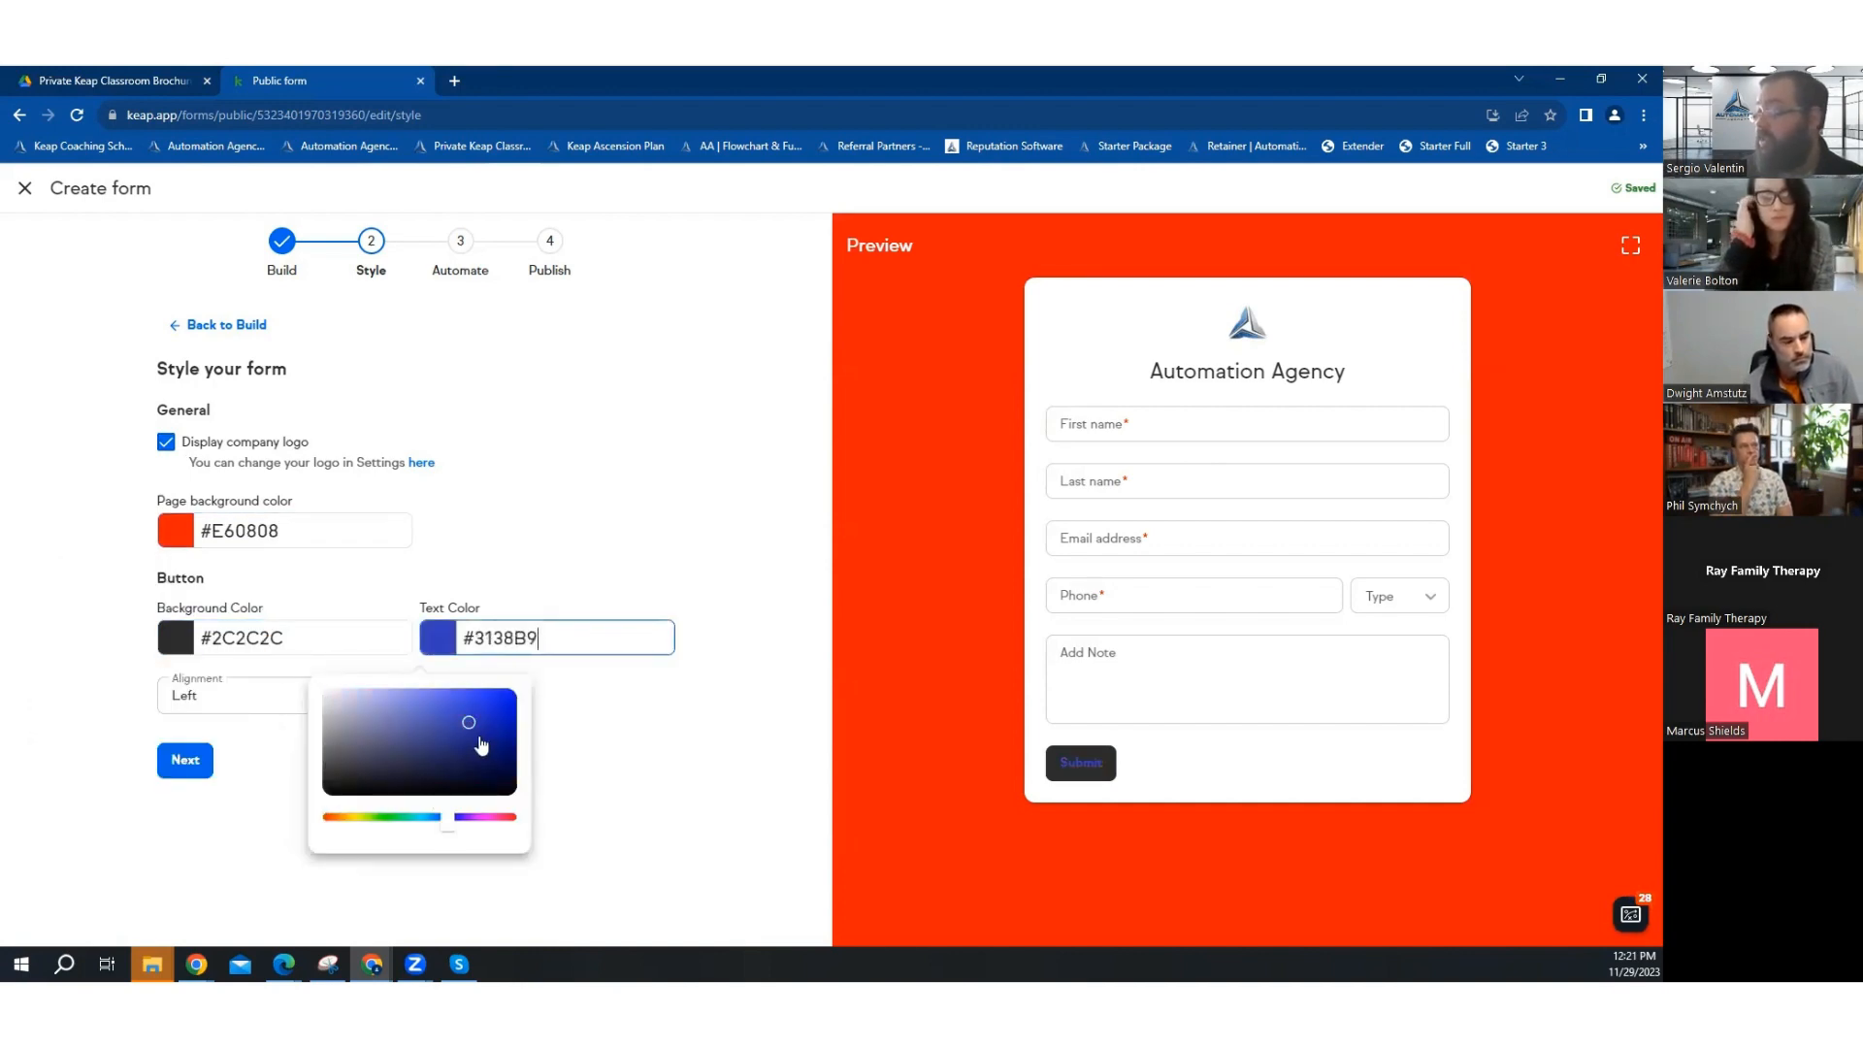
left_click(481, 745)
- Set the button's background color to green #4FBD35
left_click(186, 648)
left_click(166, 772)
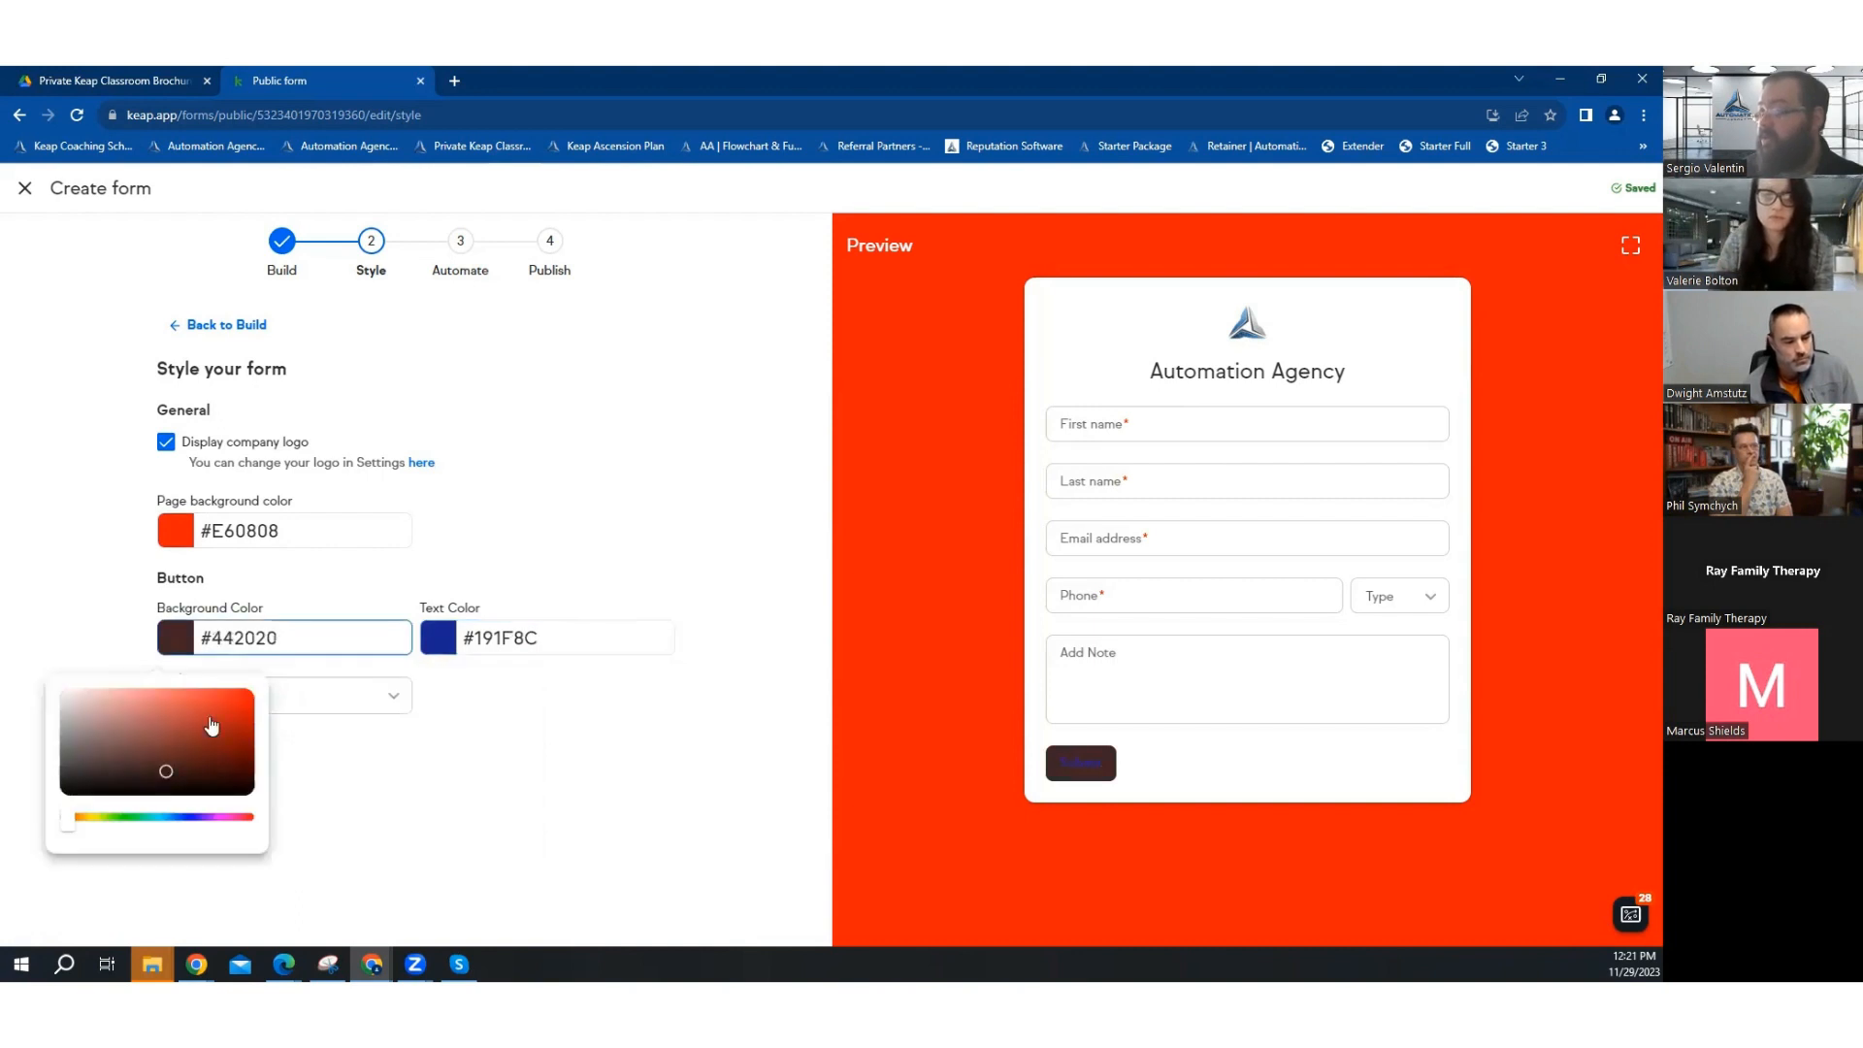
left_click(211, 726)
left_click(120, 820)
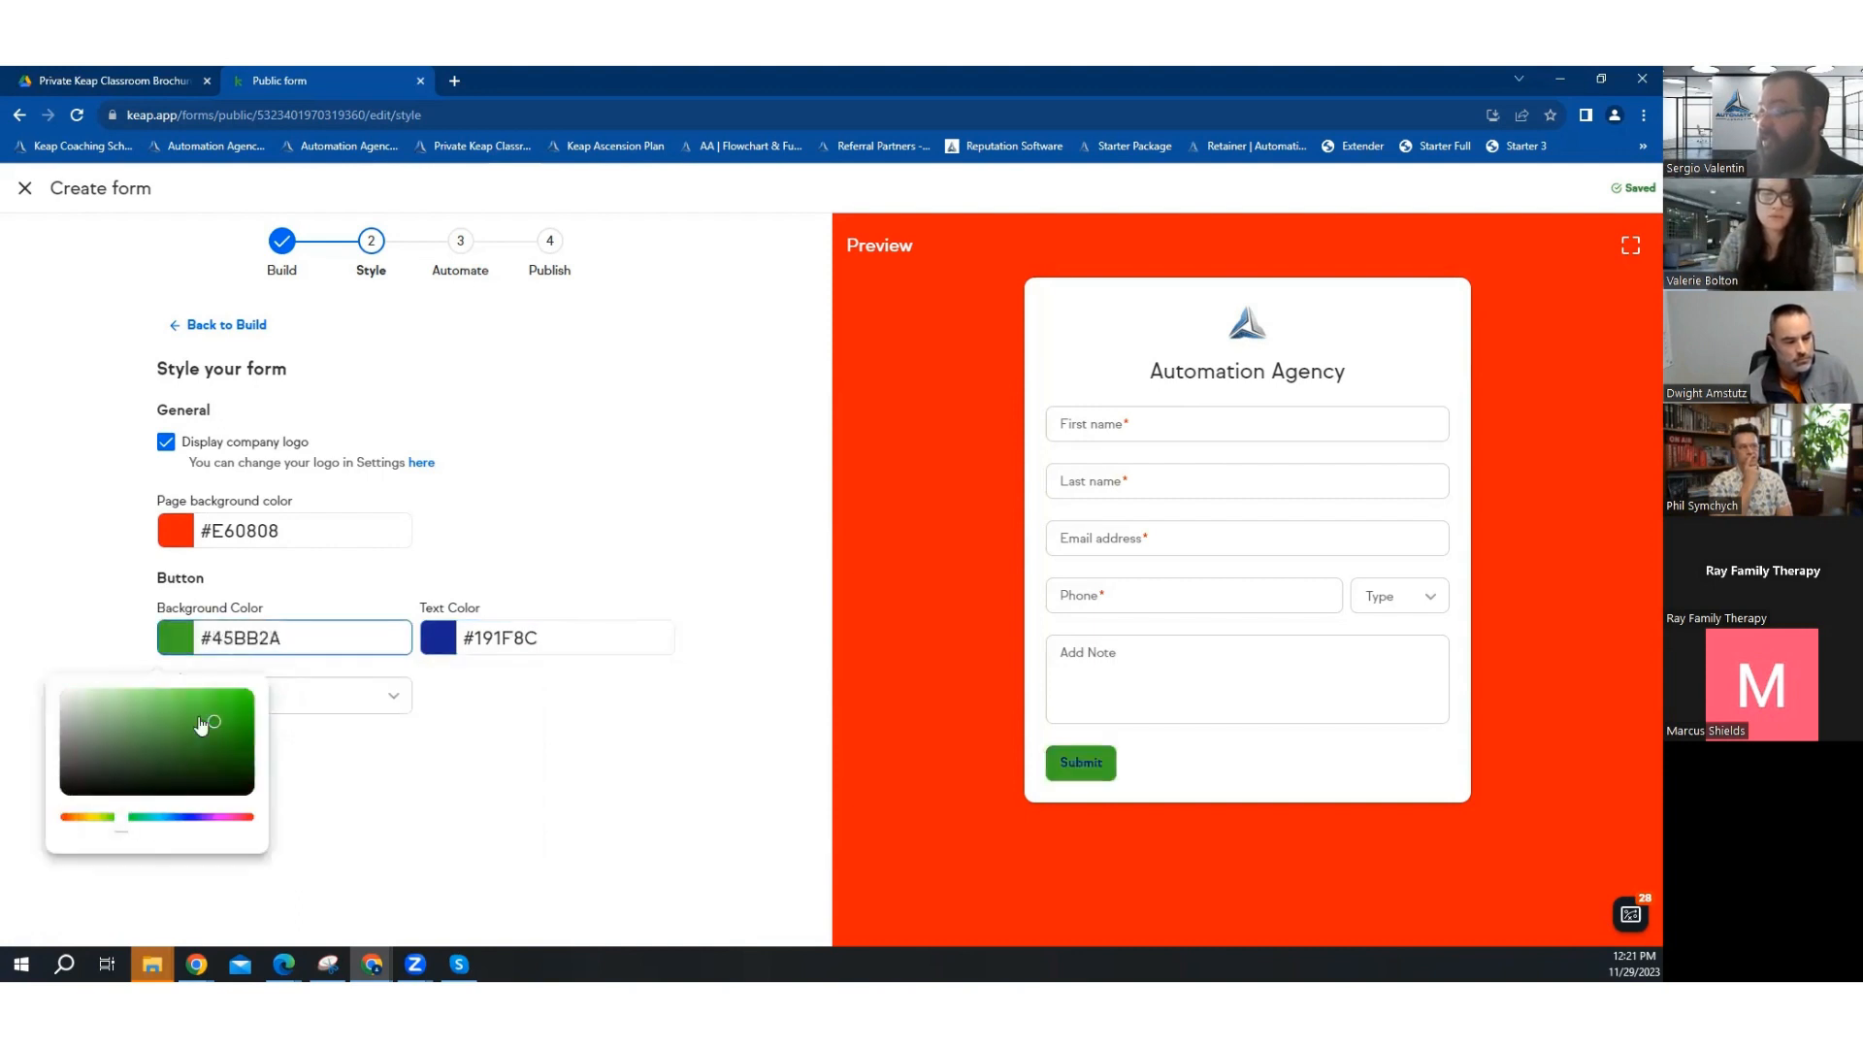
left_click(201, 725)
left_click(321, 738)
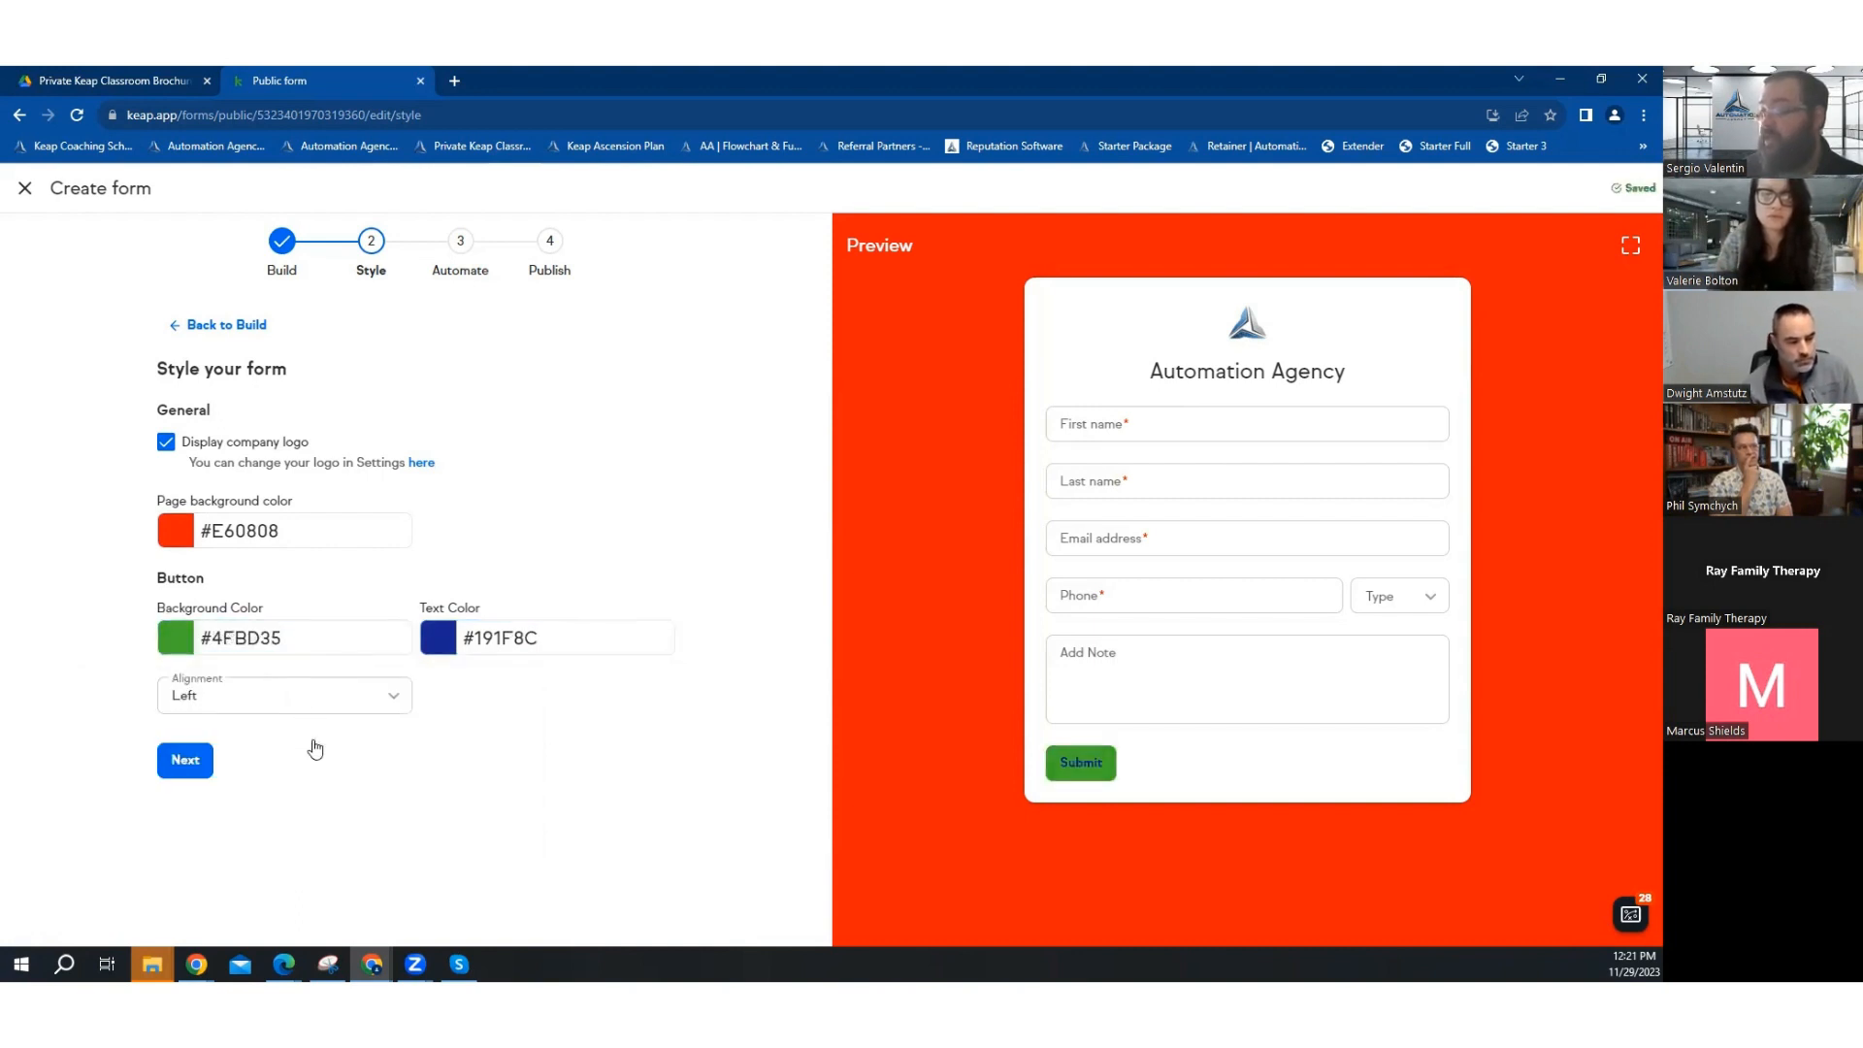
- Set the button alignment to Full width and continue to the Automate stage
left_click(308, 696)
left_click(325, 880)
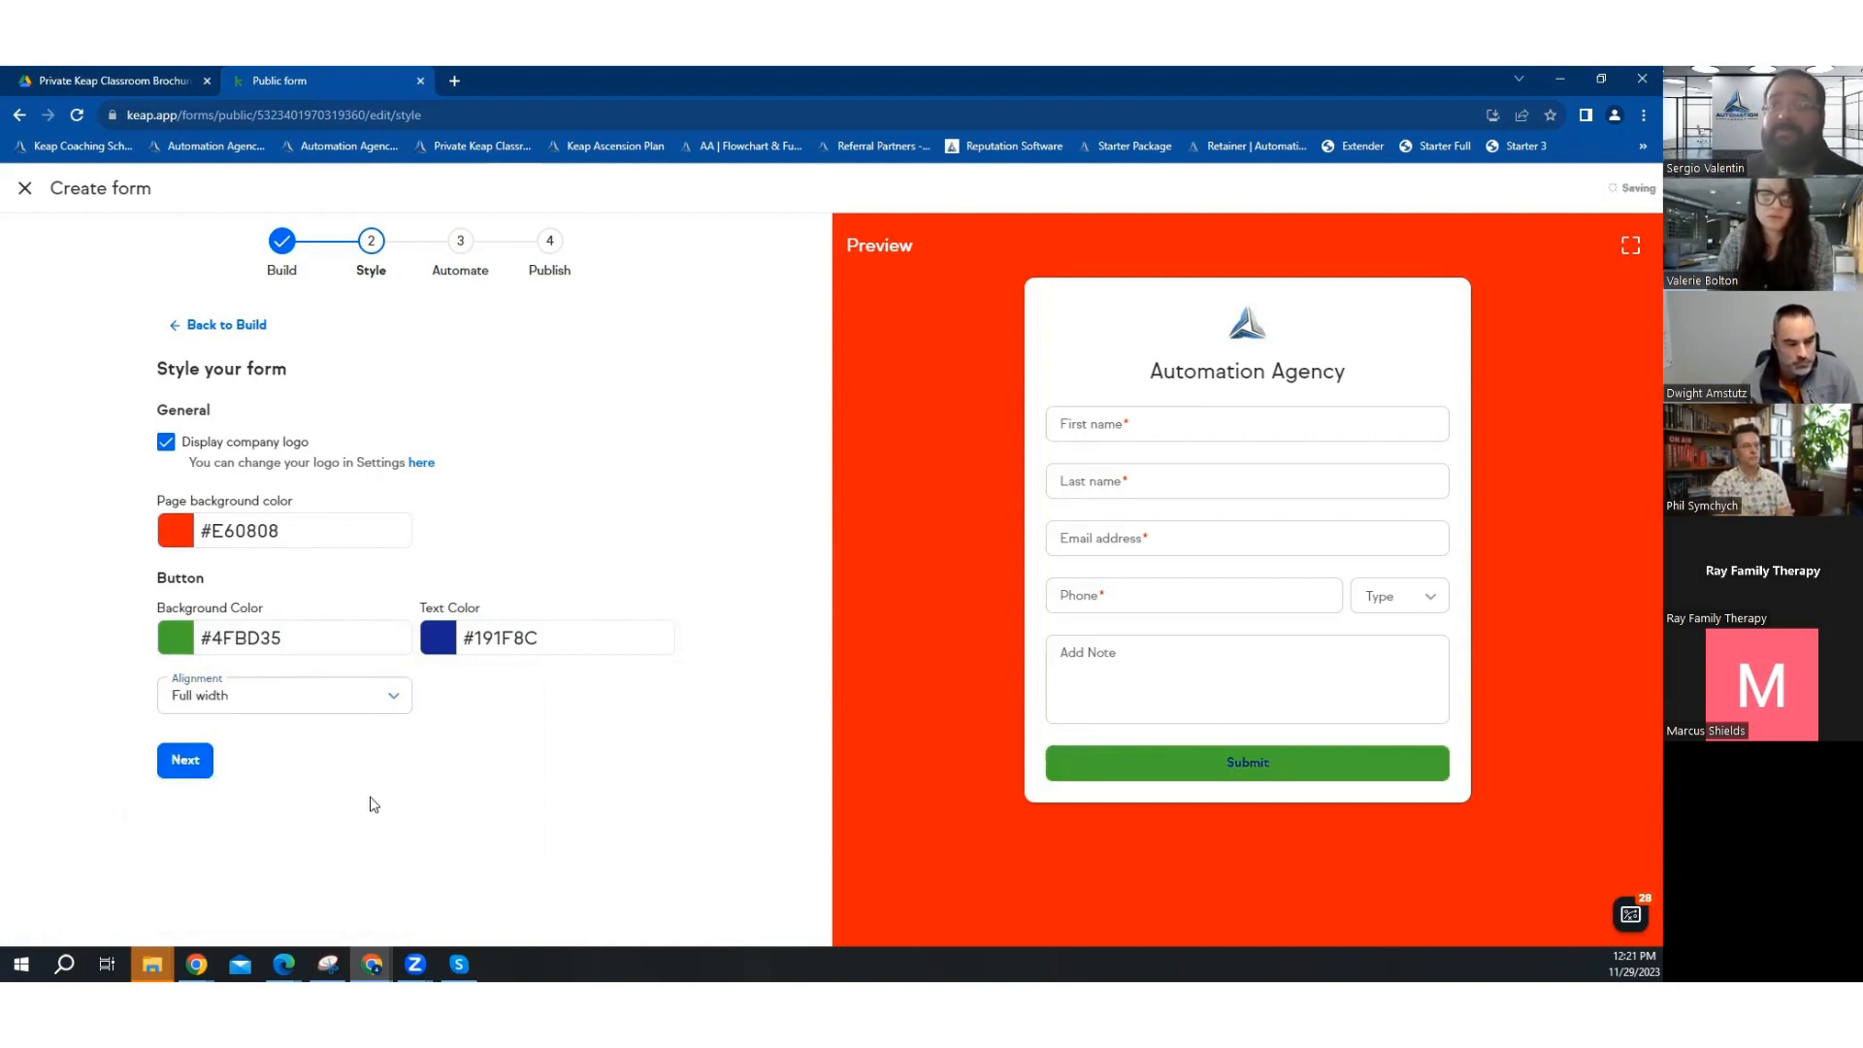
left_click(185, 760)
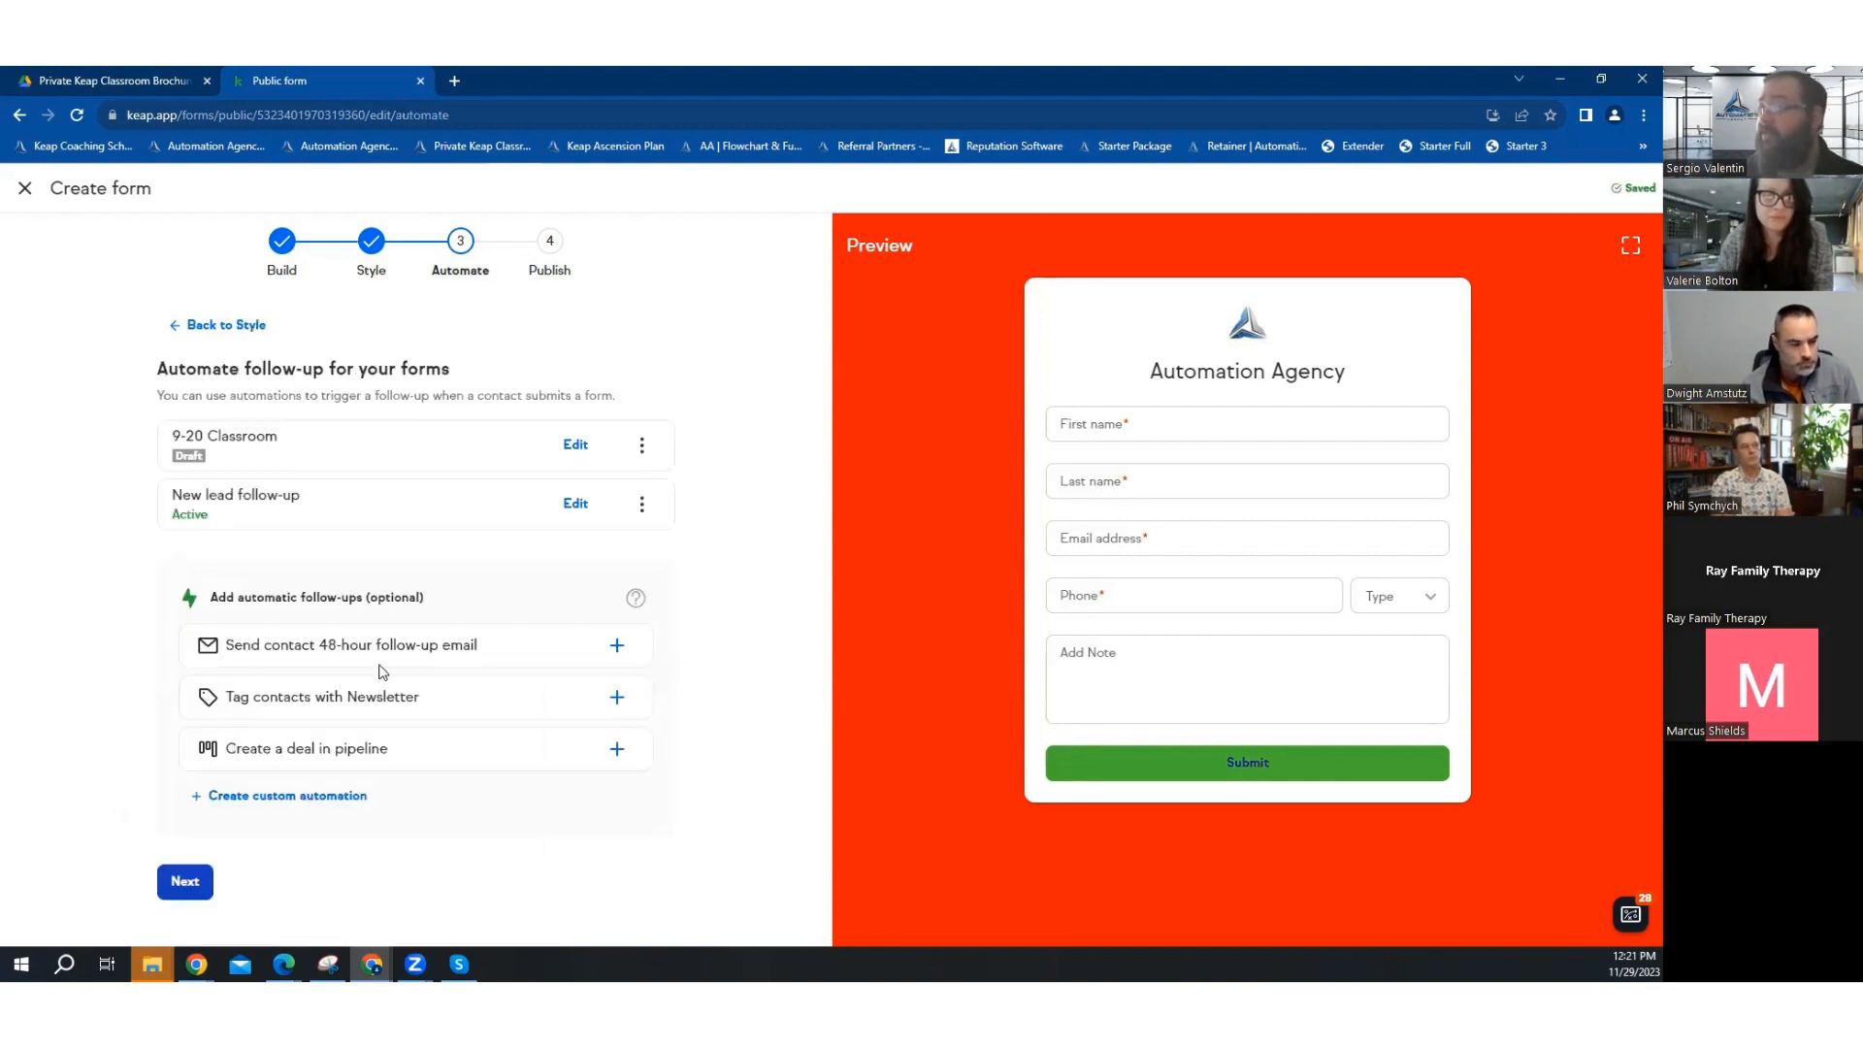